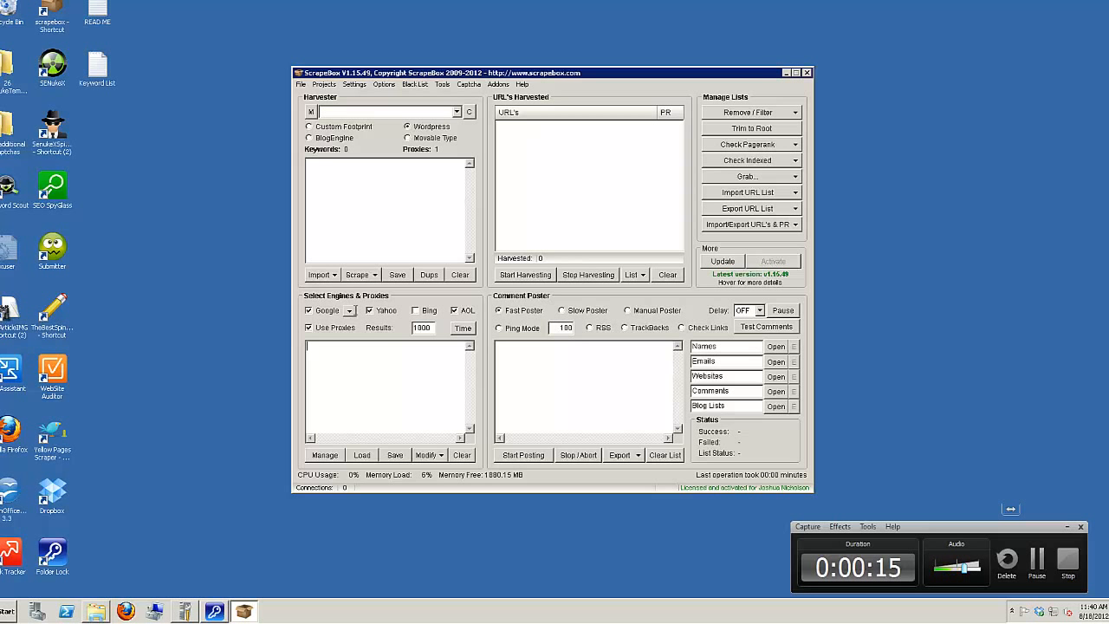
click(372, 277)
click(377, 288)
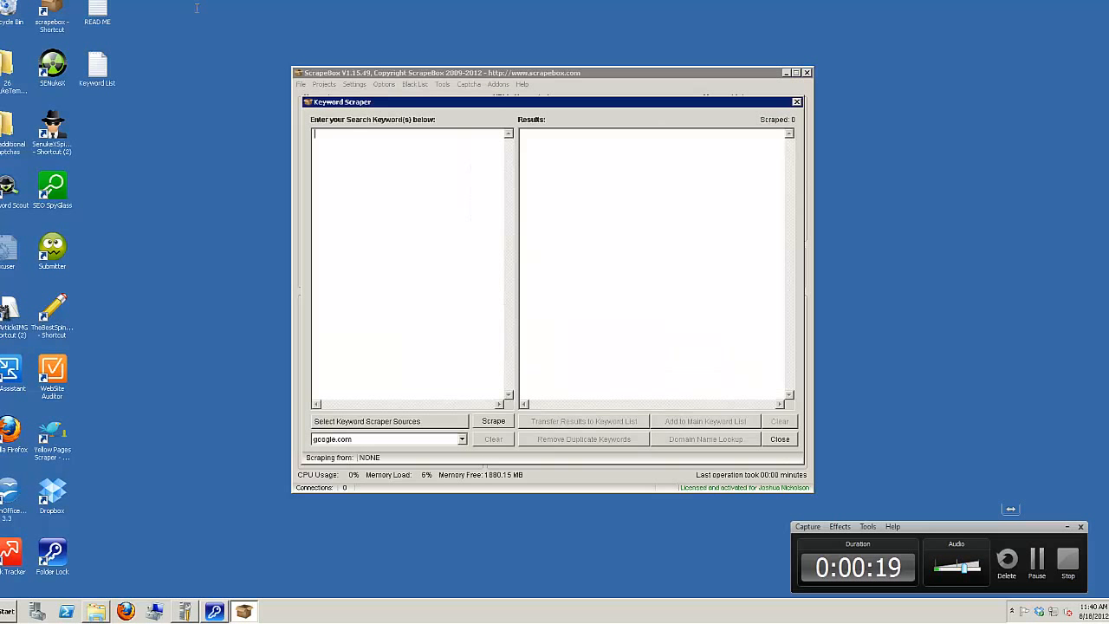
click(782, 442)
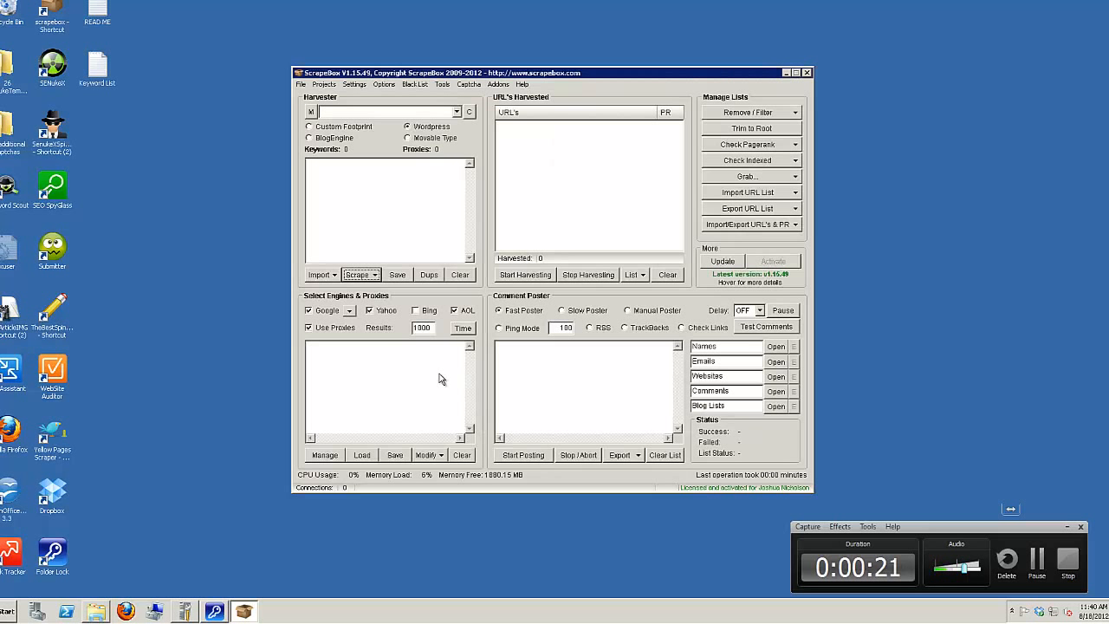
Step: Turn off proxy use for the harvester and open the Keyword Scraper
click(336, 326)
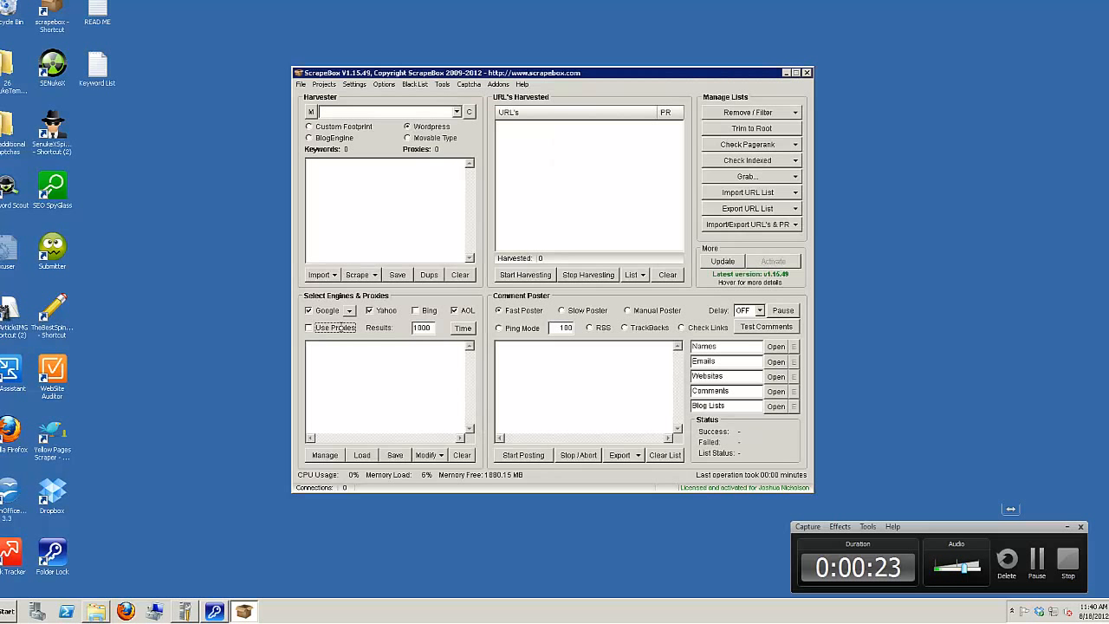
click(373, 276)
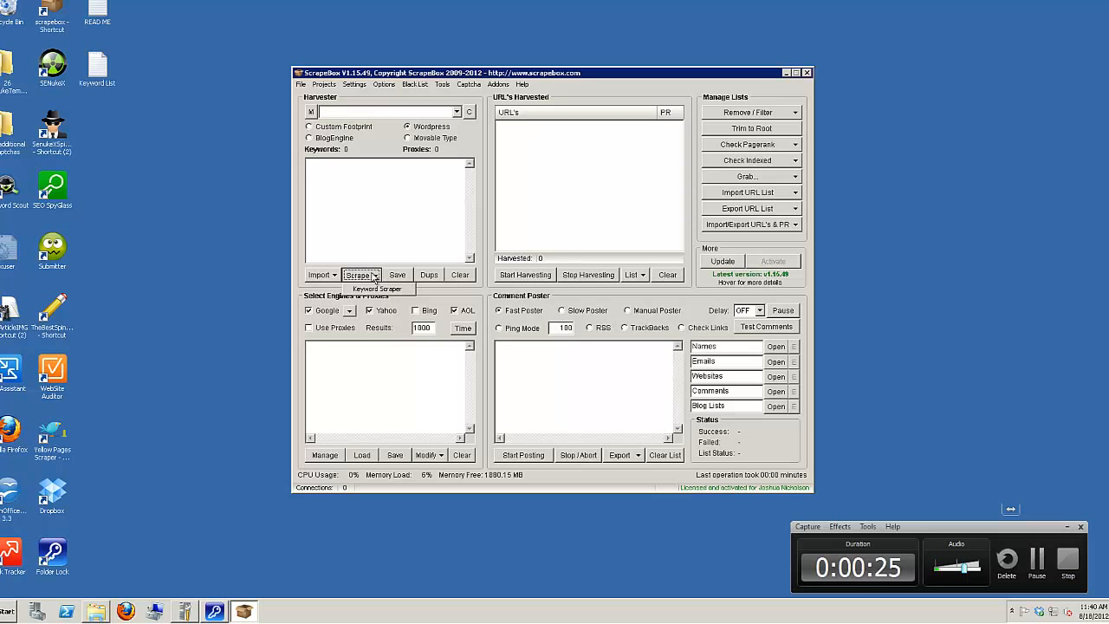
click(384, 289)
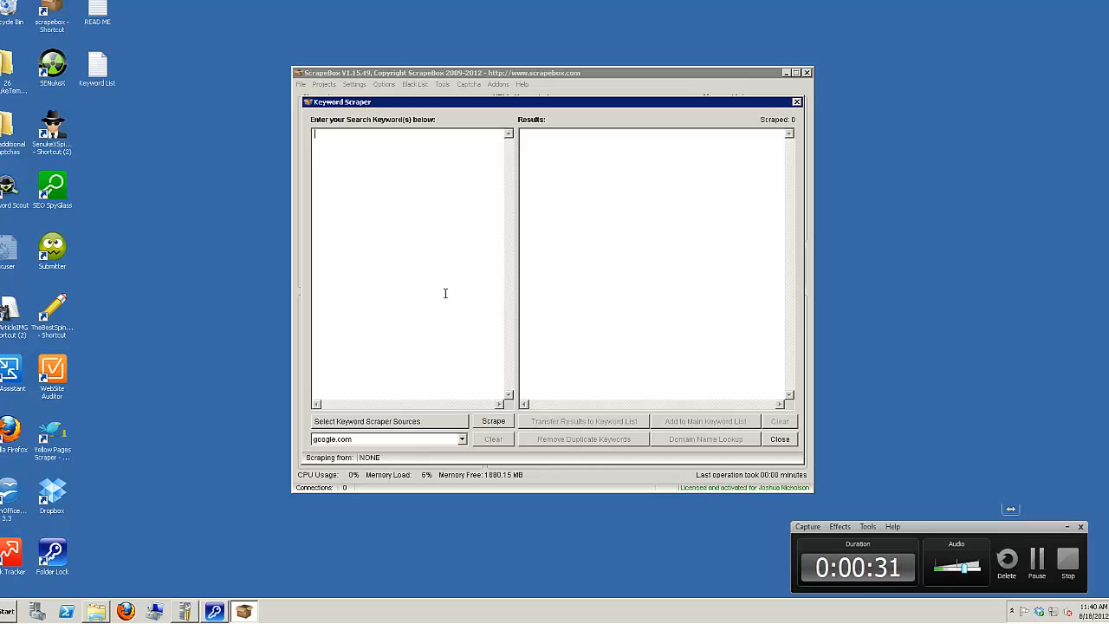
Step: Enter the search keywords scrapebox, senuke x, xrumer 7 elite, senuke x vps, scrapebox vps and xrumer 7 elite vps on separate lines
text(sc)
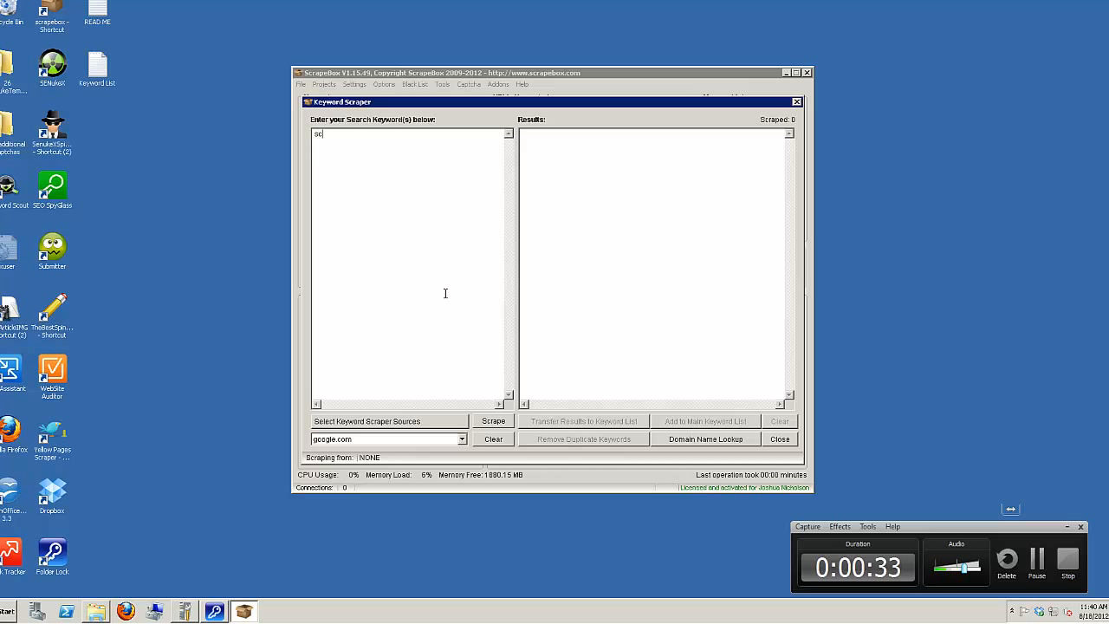
text(rapebox)
key(Return)
text(senuke s)
key(Return)
text(xrumer 7 elite)
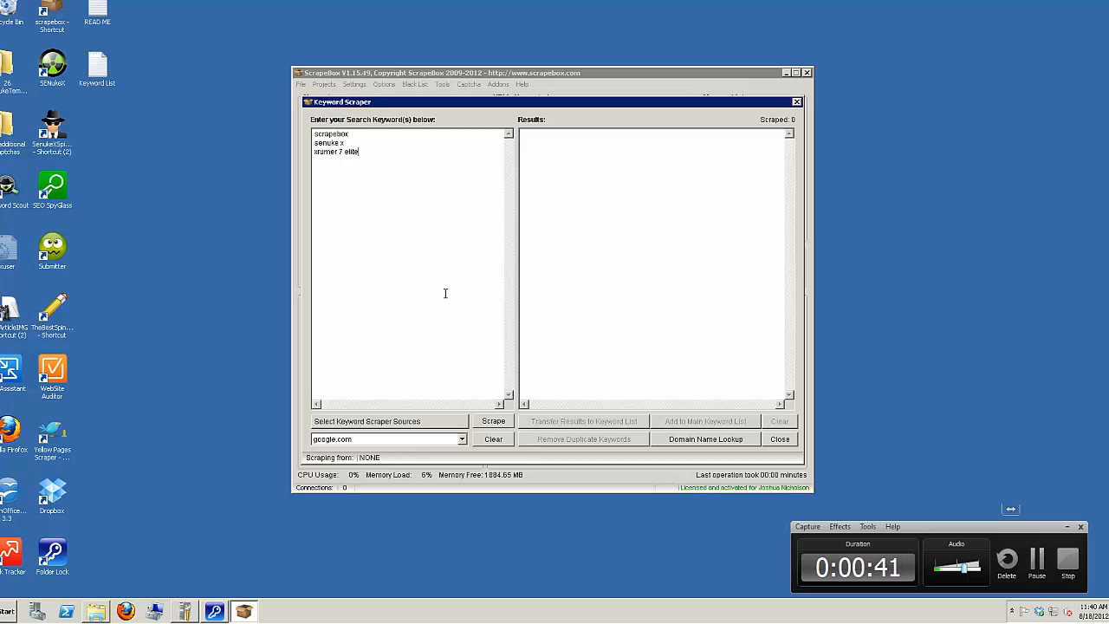
text( senuke xvps)
key(Return)
text(scrapebox vps xrumer)
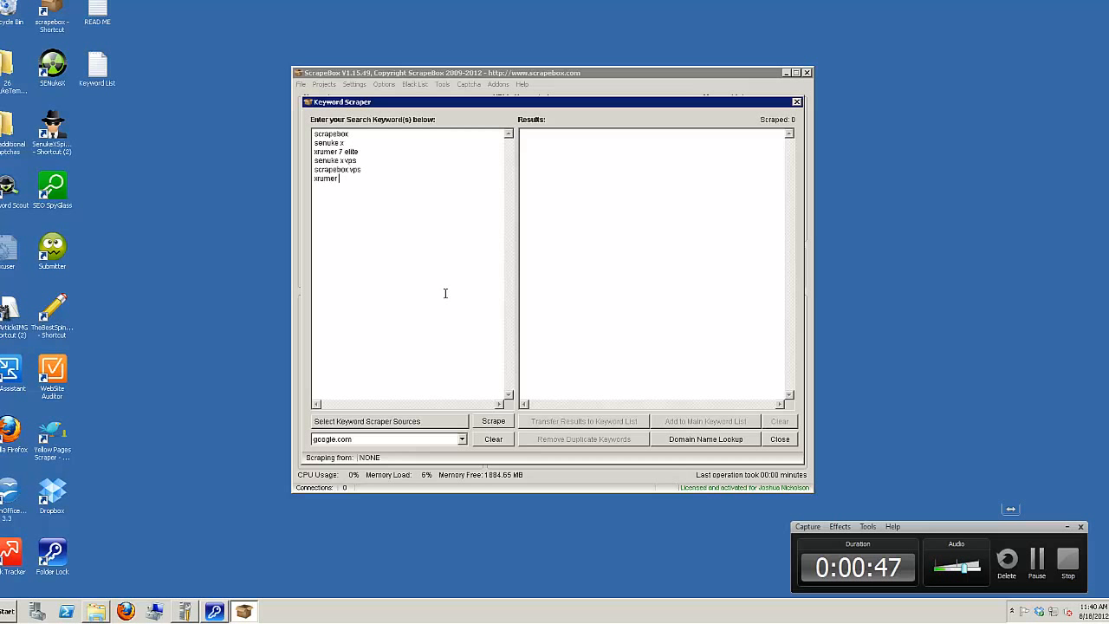
text( 7 elite vps)
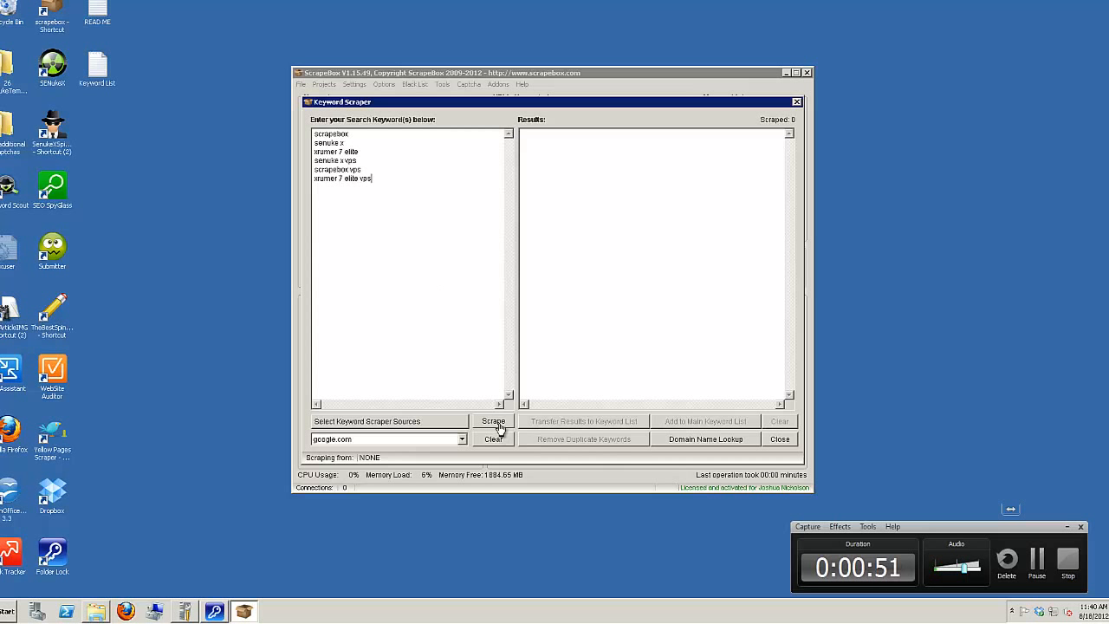
Step: Exclude Amazon Suggestions and Shopping.com Search Suggestions from the scraper sources, and scrape the entered keywords
click(465, 423)
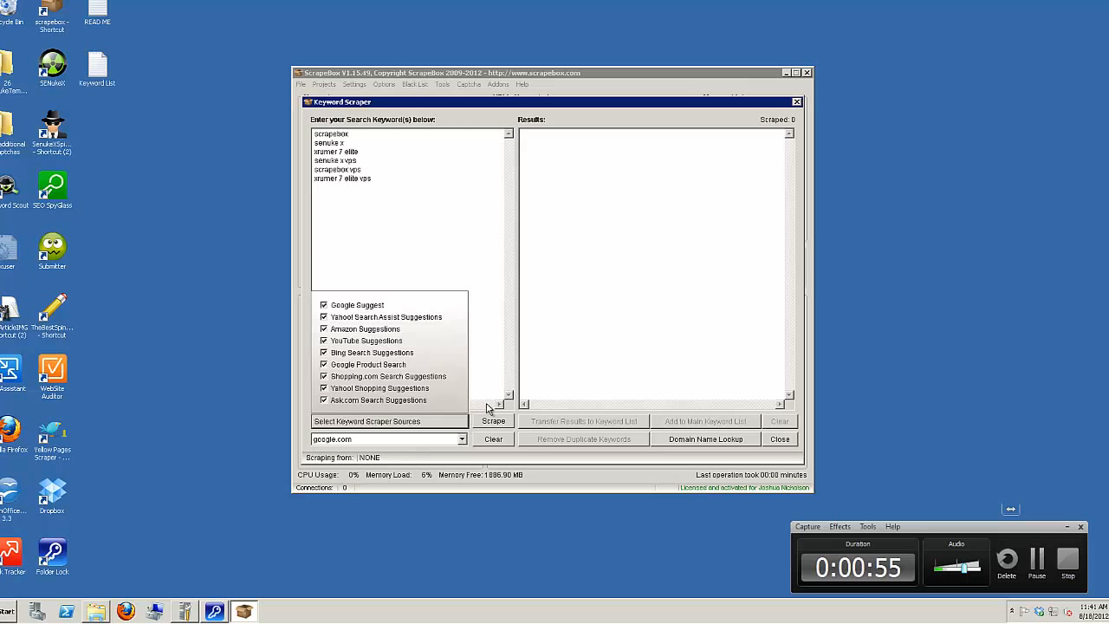
click(325, 330)
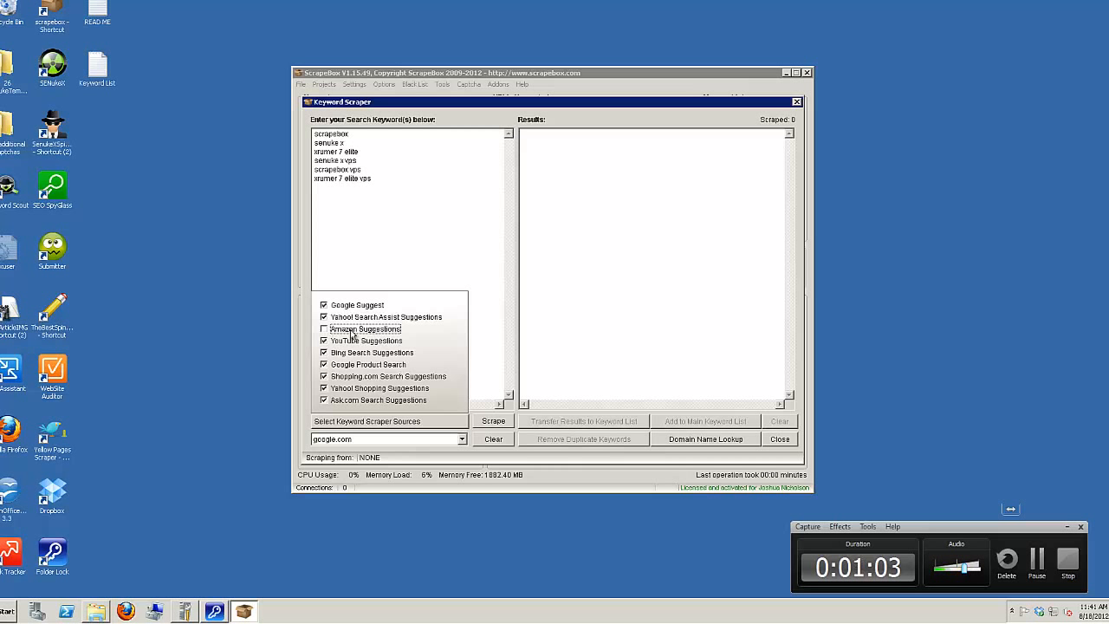
click(351, 379)
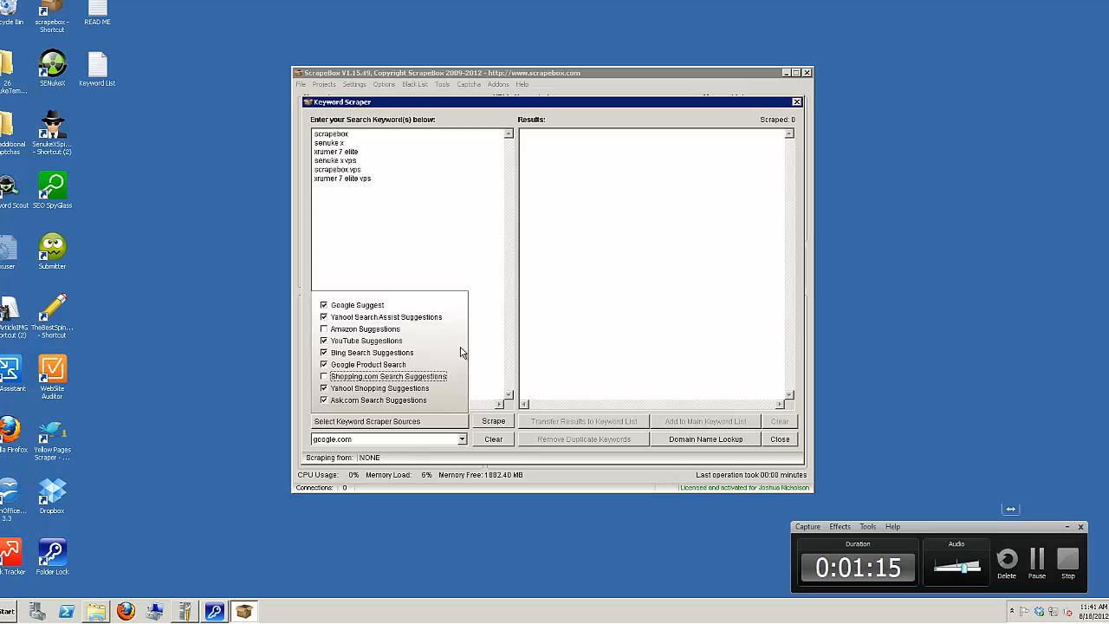
click(425, 421)
click(496, 421)
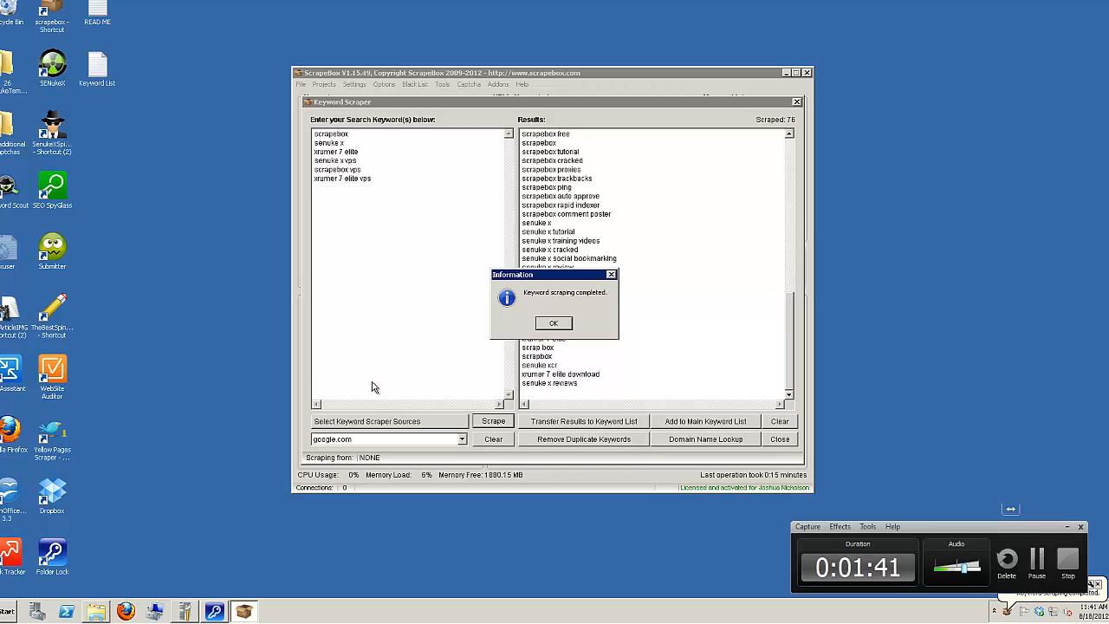
click(555, 323)
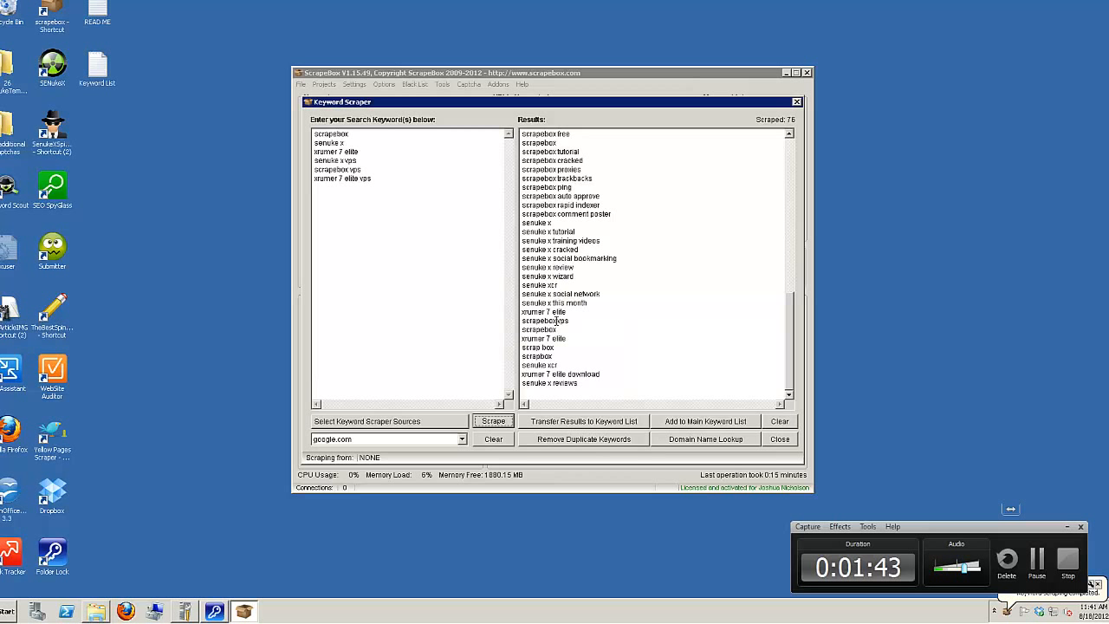
Step: Remove duplicates from the scraped keywords, transfer them to the search keyword list, and clear the results
click(585, 443)
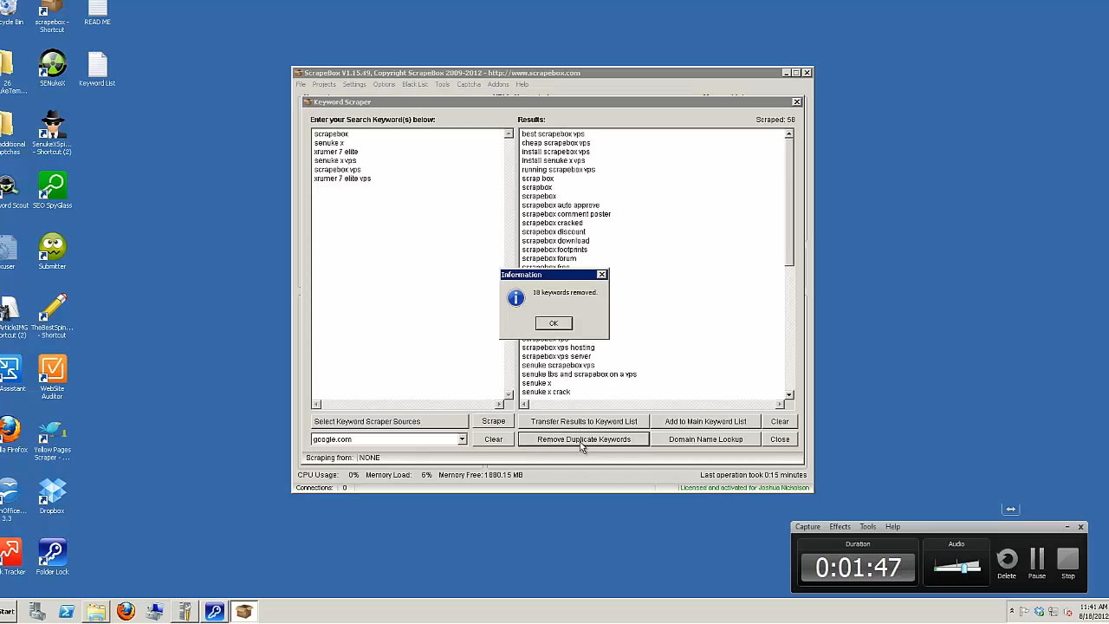
click(559, 333)
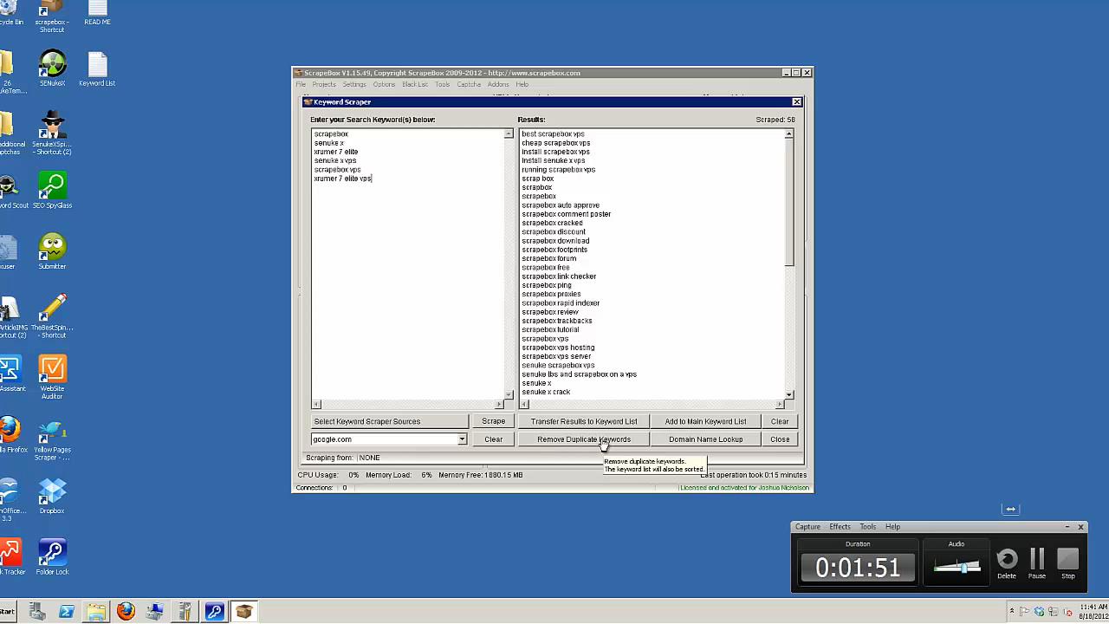
click(591, 423)
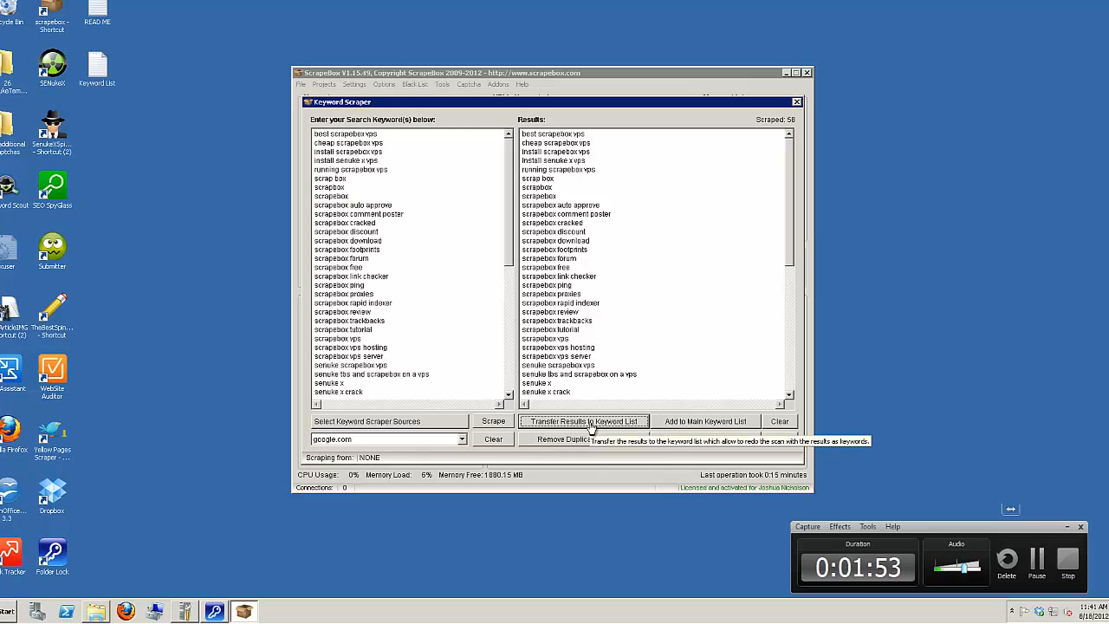
click(780, 422)
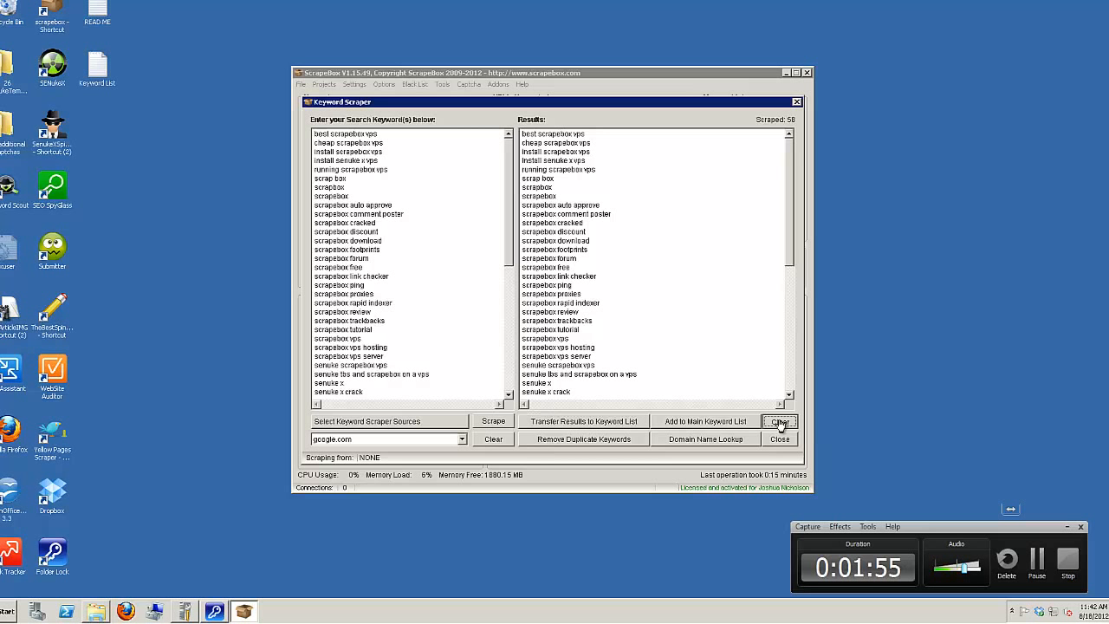
Step: Run a second keyword scrape using the transferred keywords as search terms
click(494, 422)
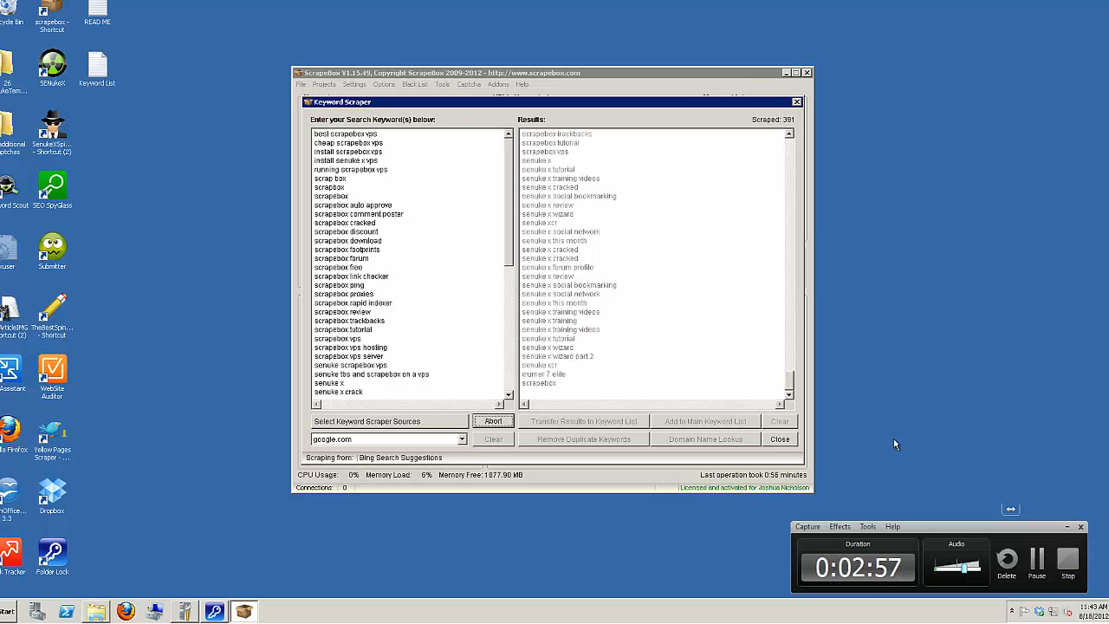
click(1039, 563)
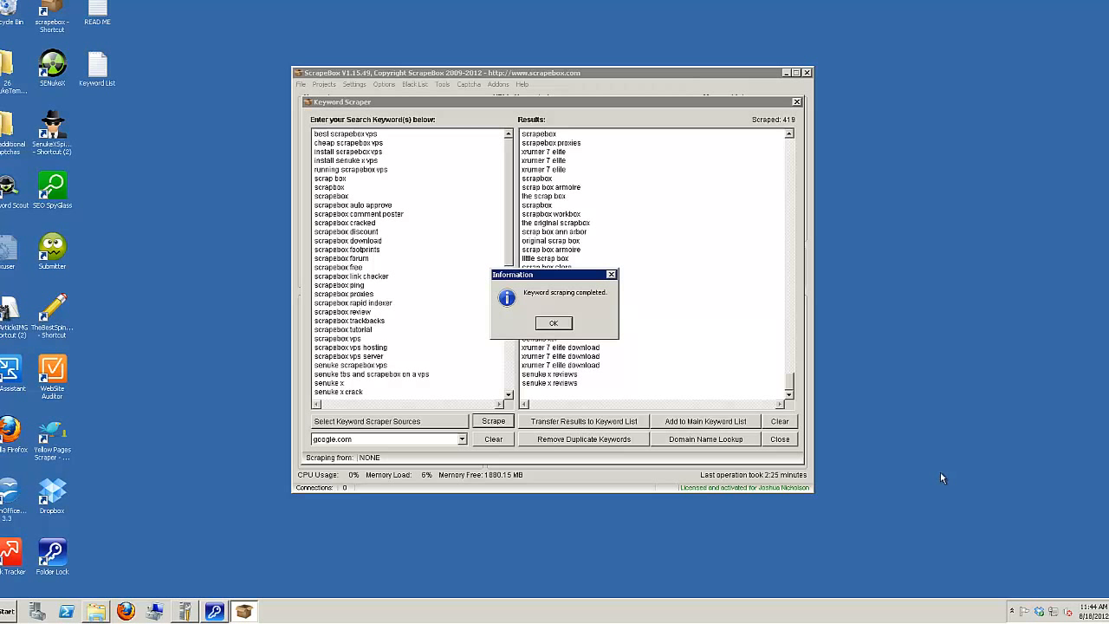
click(554, 324)
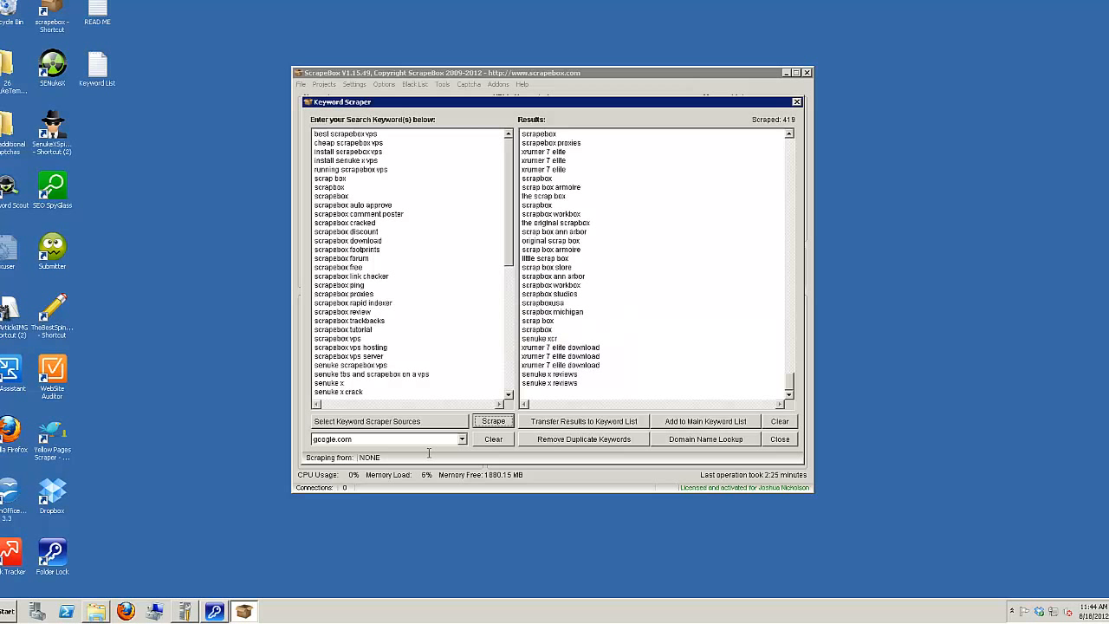
Step: Replace the search keywords with the second scrape's deduplicated results, and empty the results list
click(578, 440)
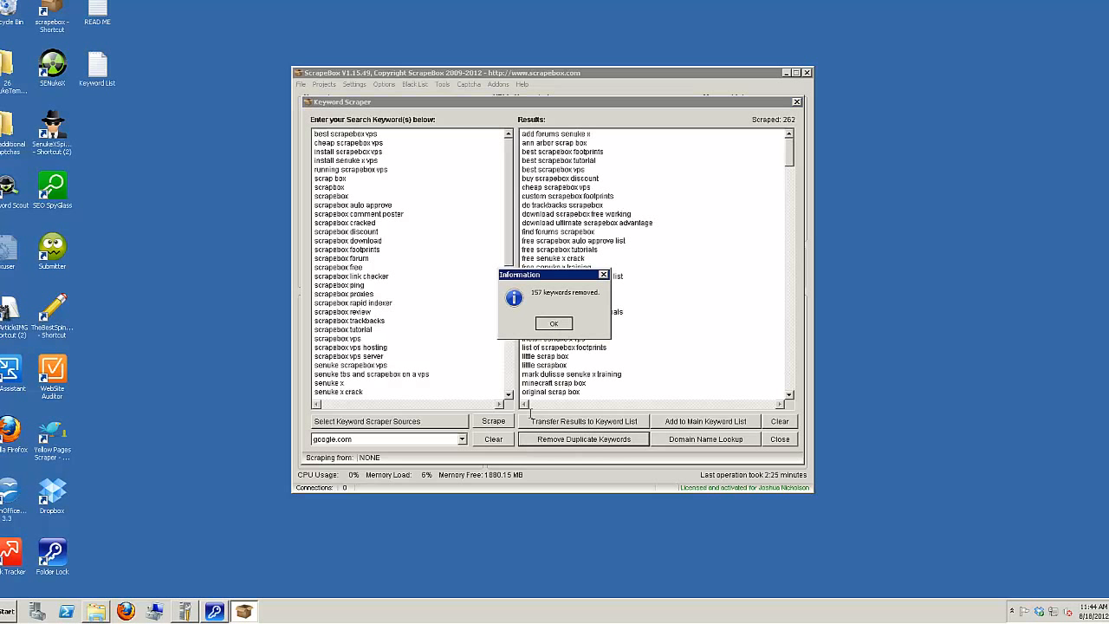
key(Return)
click(568, 422)
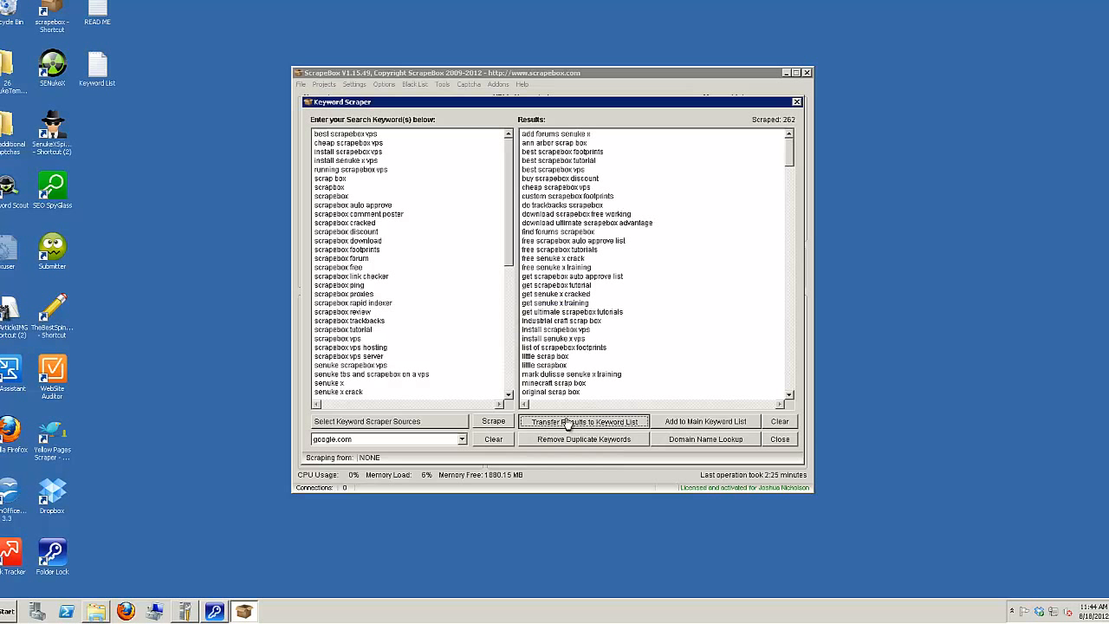
click(780, 422)
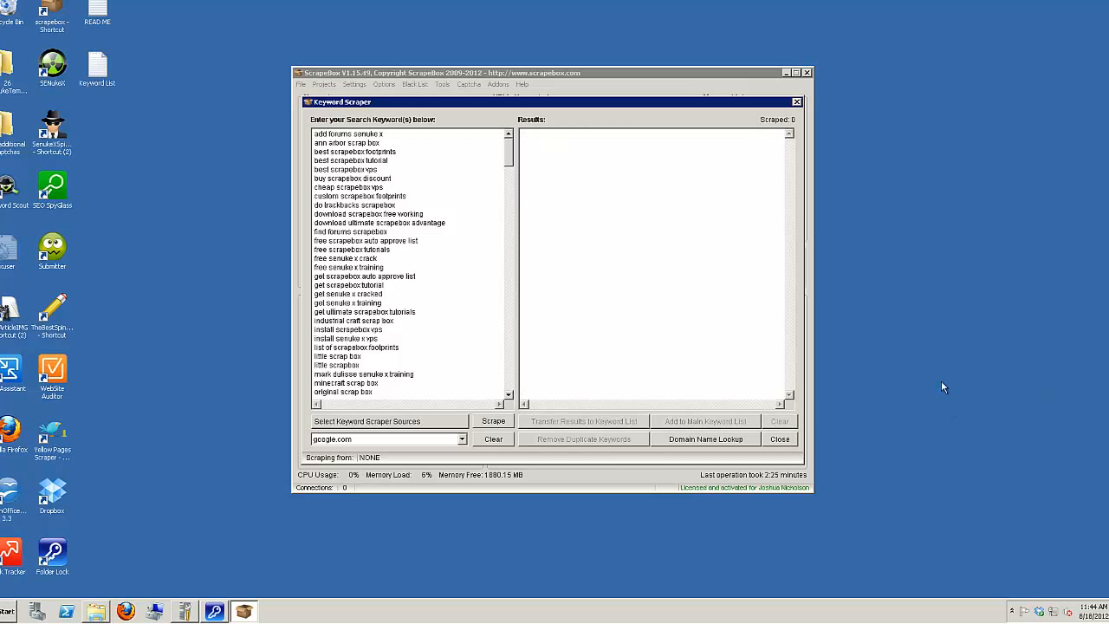
Step: Run a third keyword scrape with the expanded search keyword list
click(493, 422)
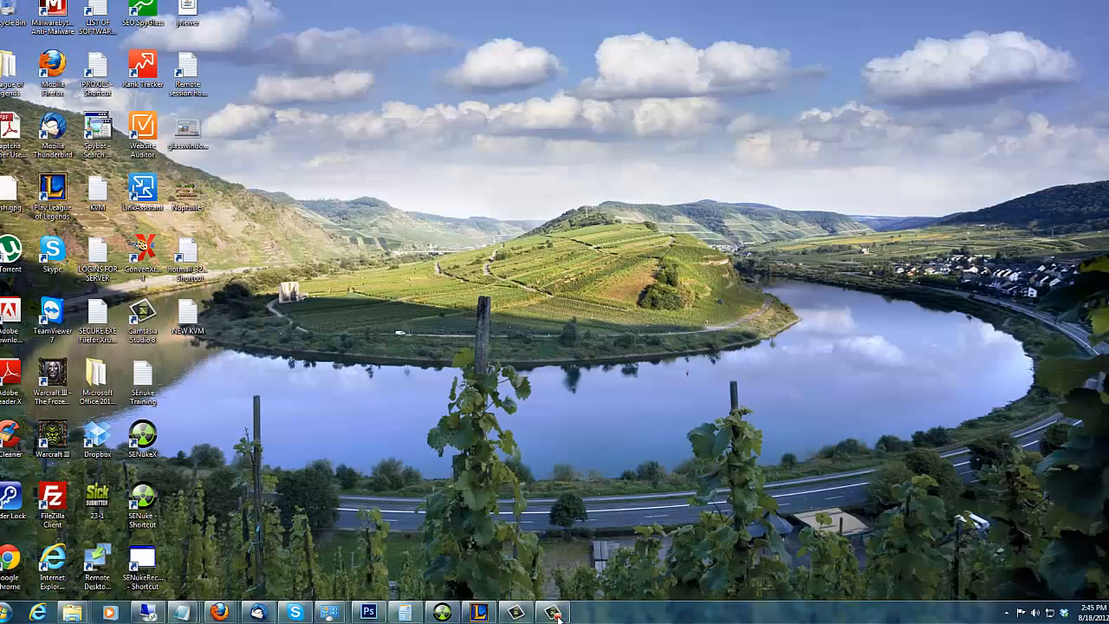
click(552, 613)
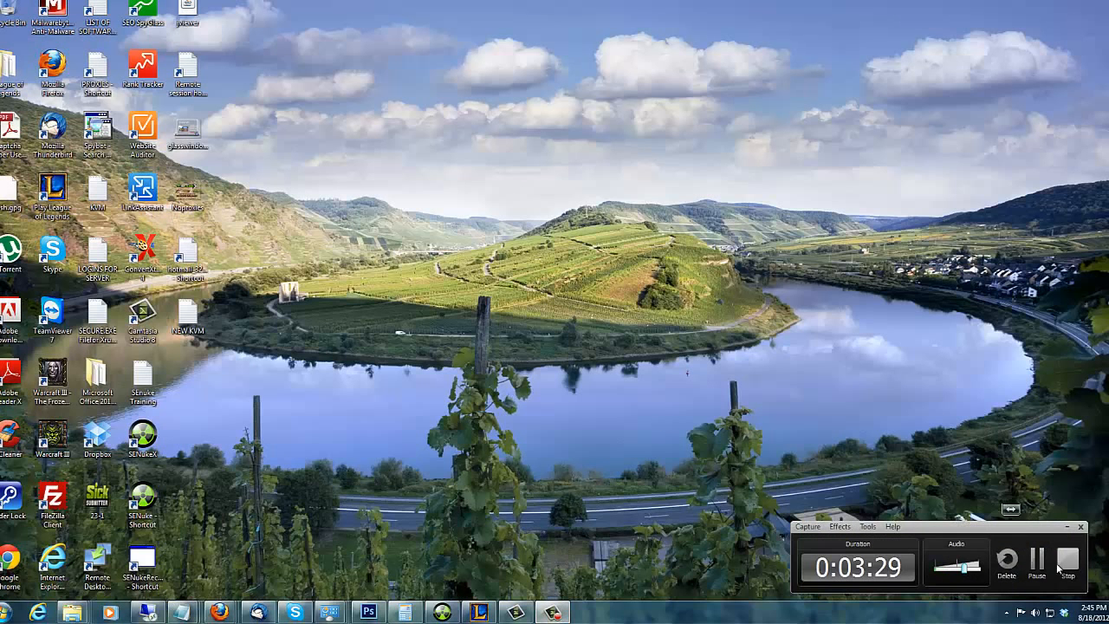
click(1037, 562)
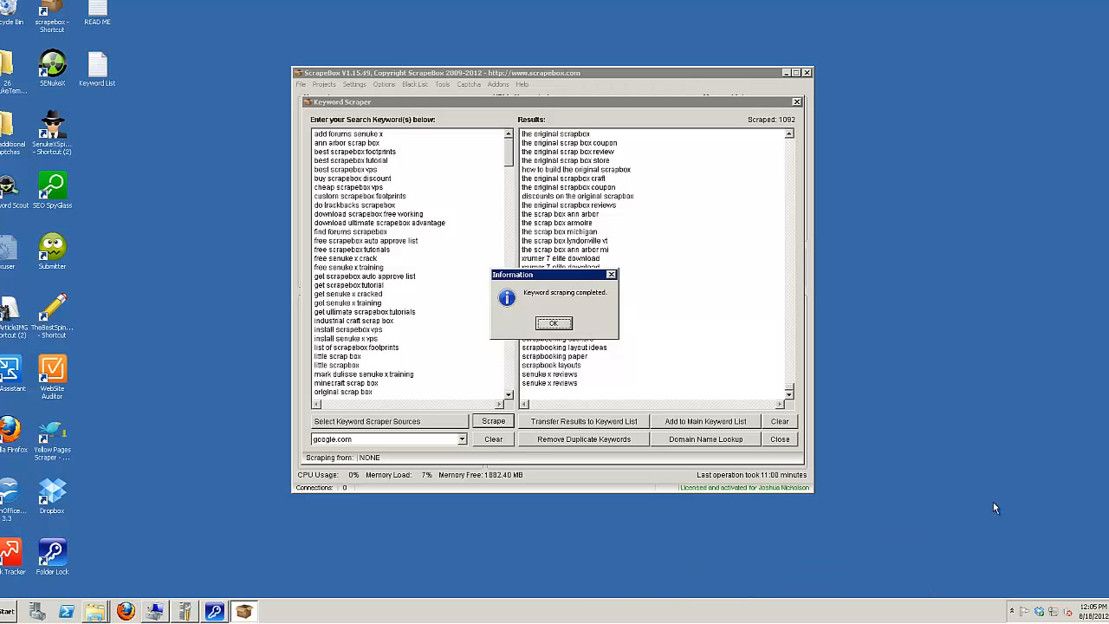
click(556, 324)
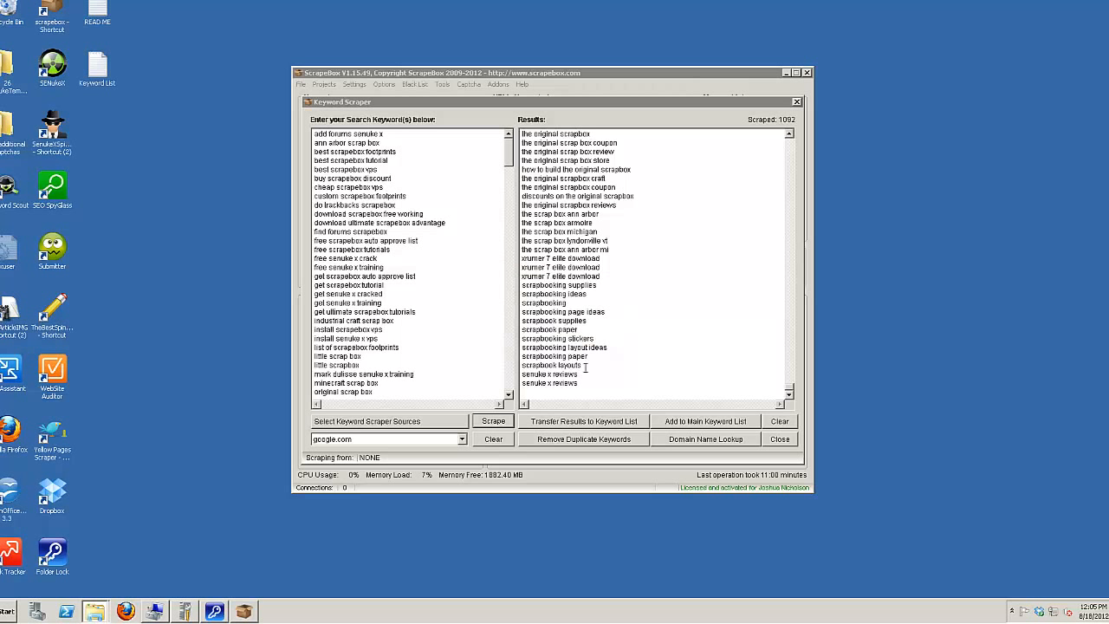
Step: Deduplicate the third scrape's results, transfer them to the search keyword list, and clear the results
click(589, 440)
key(Return)
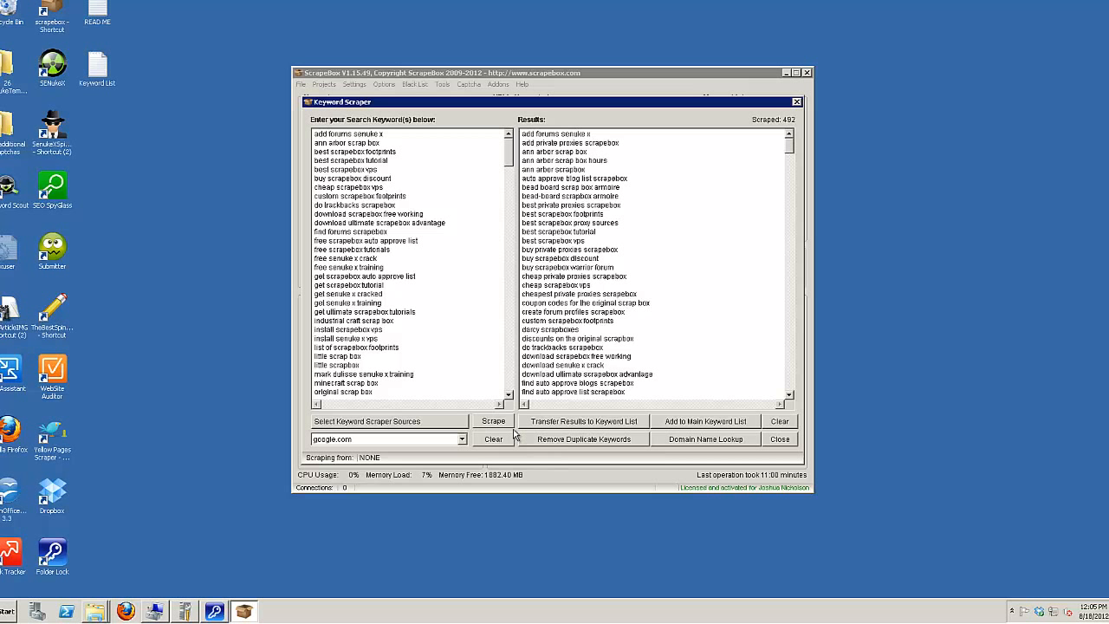
click(561, 424)
click(780, 422)
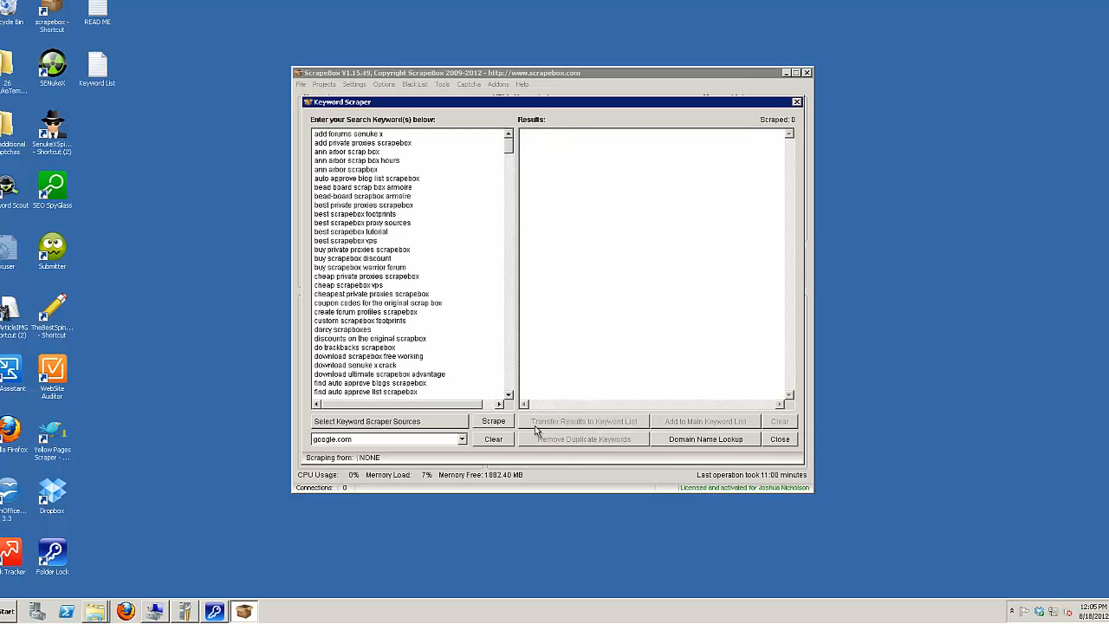
Step: Run a fourth keyword scrape with the enlarged list and remove the duplicate keywords from its results
click(508, 424)
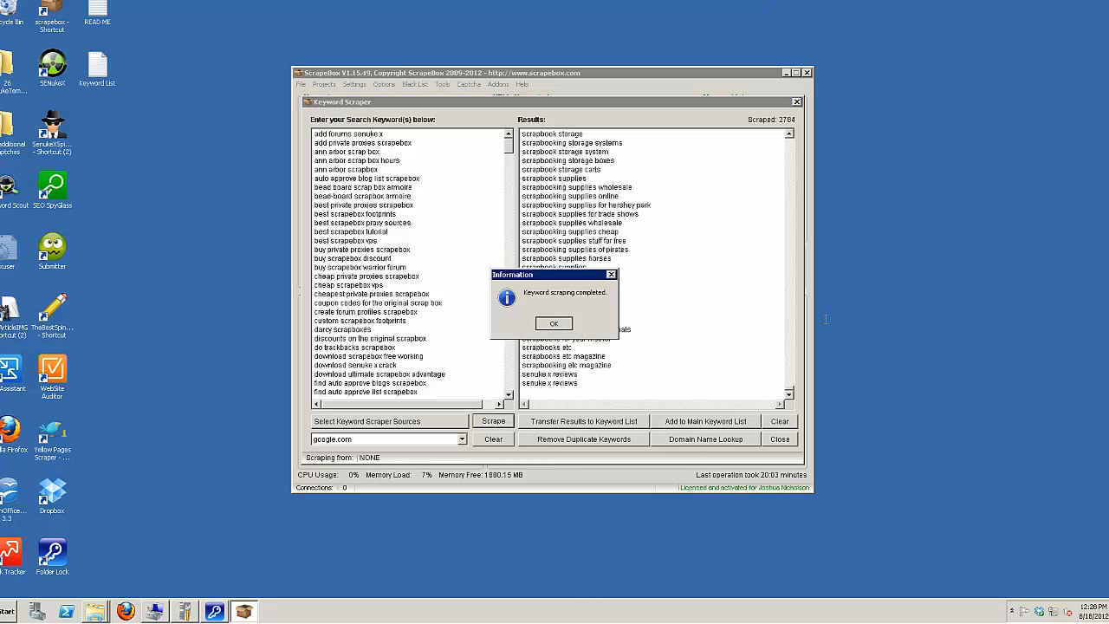
click(553, 324)
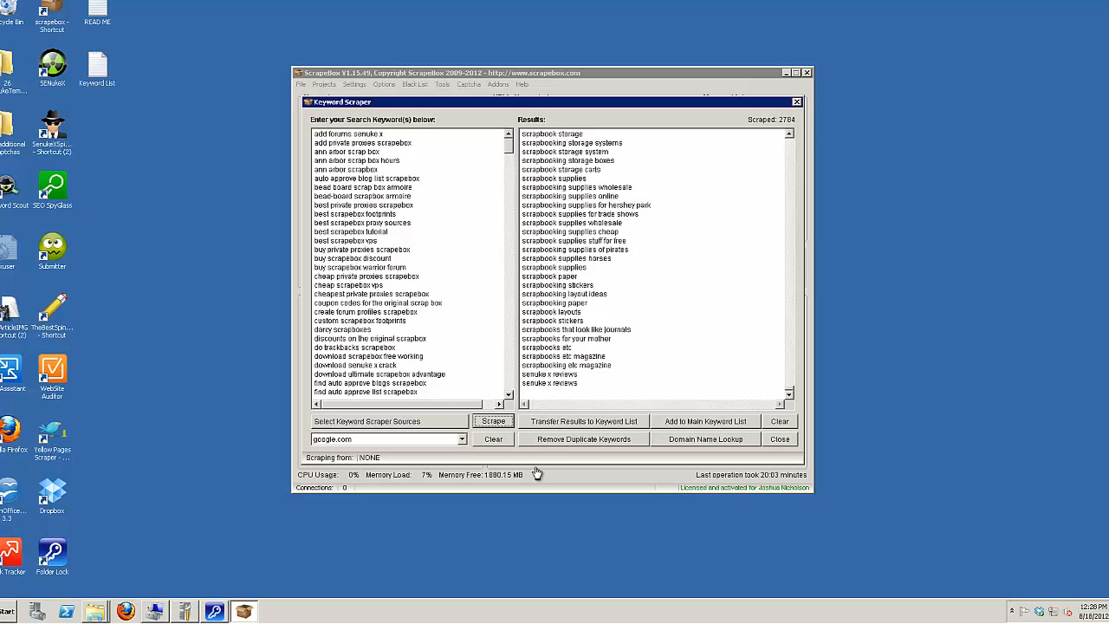
click(584, 440)
click(558, 328)
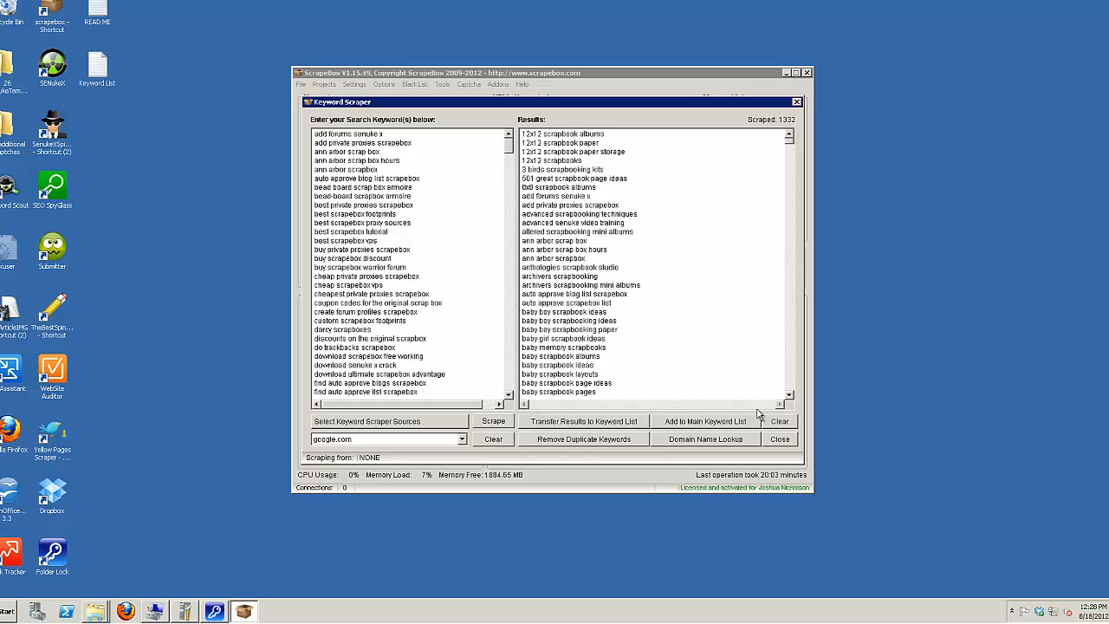
Step: Clear the fourth scrape's results and run another scrape from the search keyword list
click(786, 424)
click(493, 421)
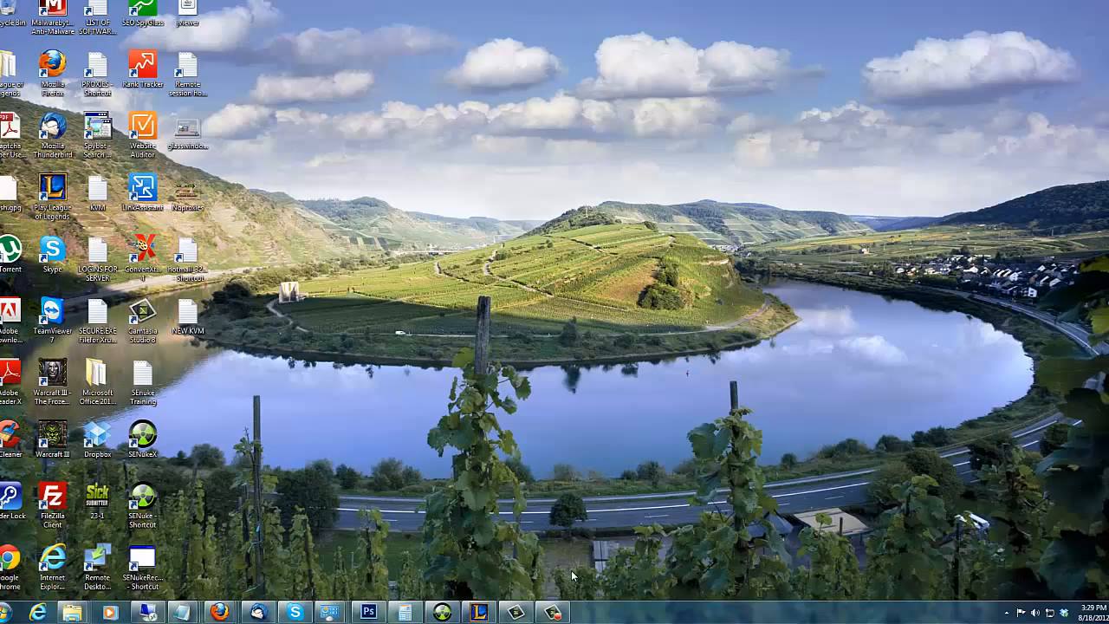
click(552, 613)
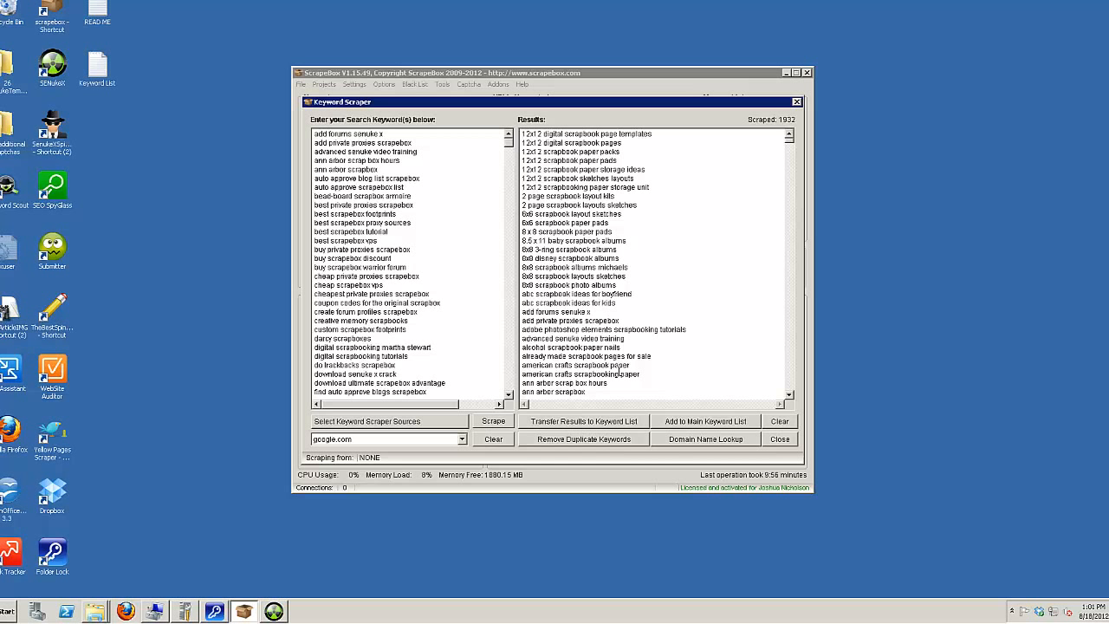
Step: Add the scraped results to the main keyword list and close the Keyword Scraper
click(683, 428)
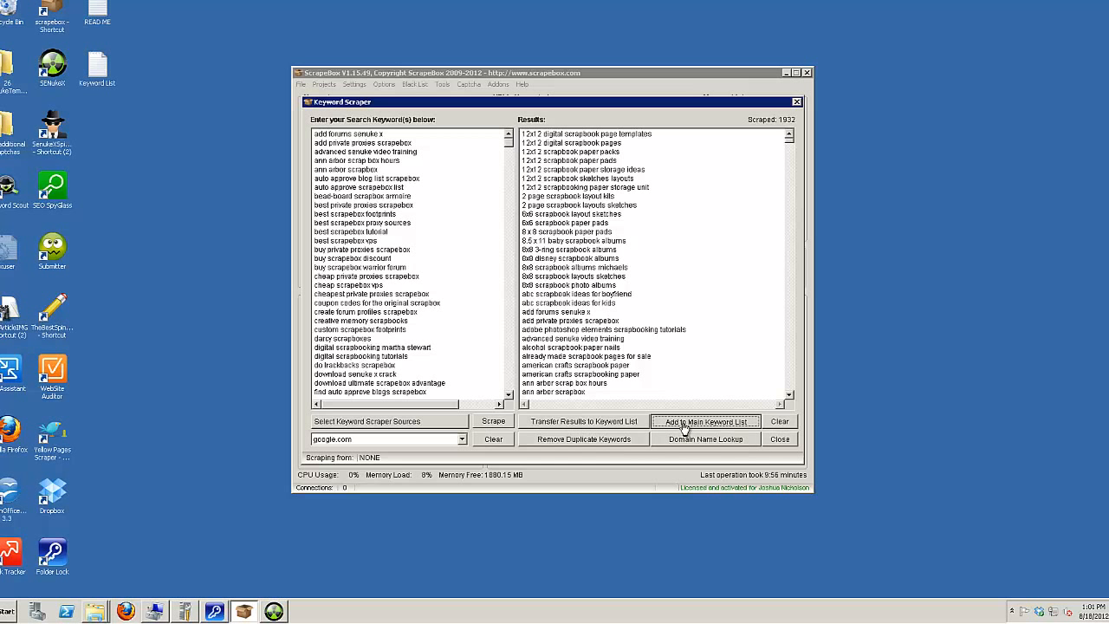
click(561, 326)
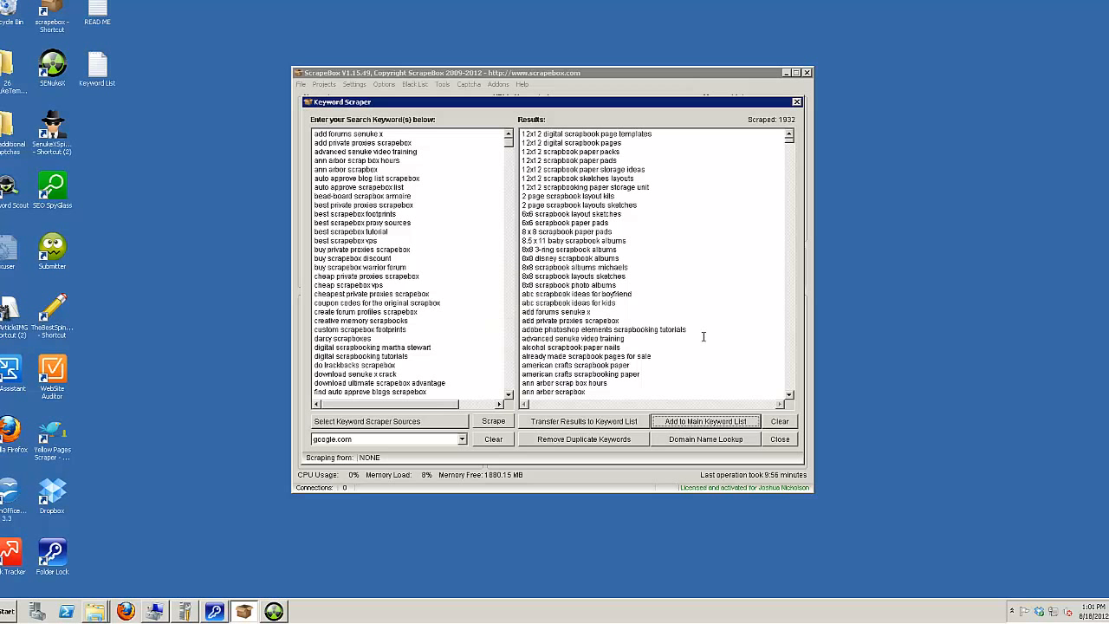
click(789, 444)
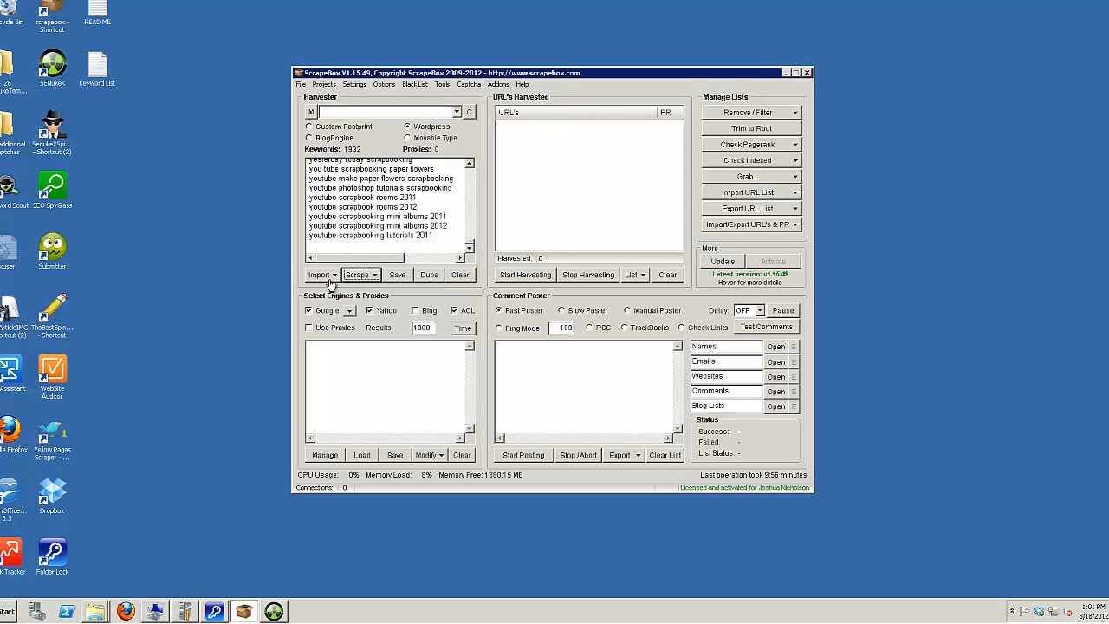
Step: Save the harvester's keyword list as a text file named "video list" in the scrapebox folder
click(398, 275)
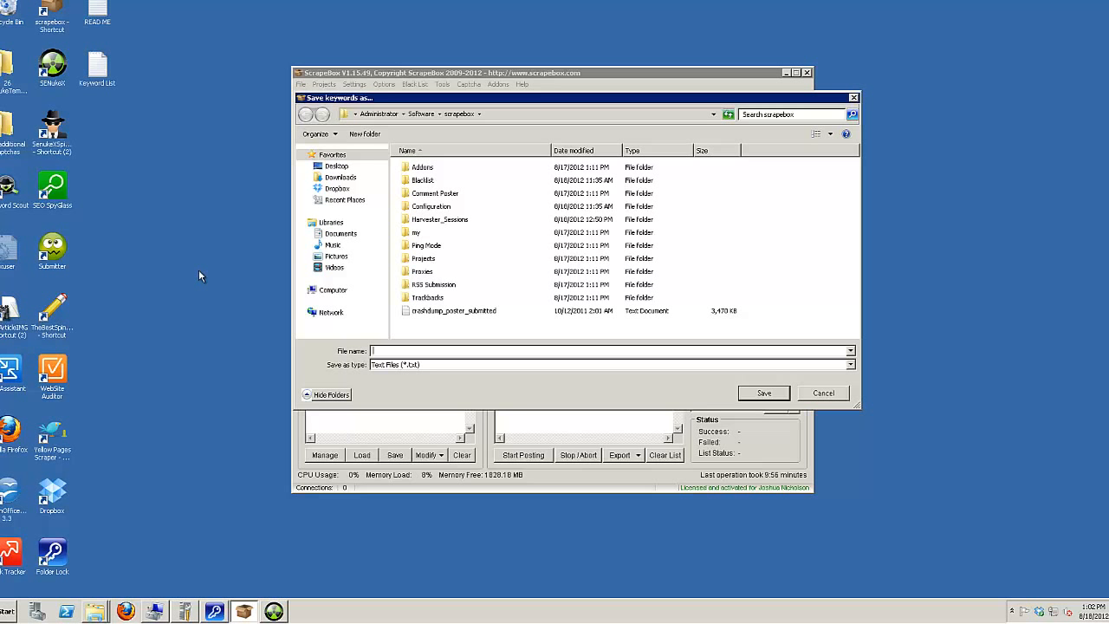
text(video list)
key(Return)
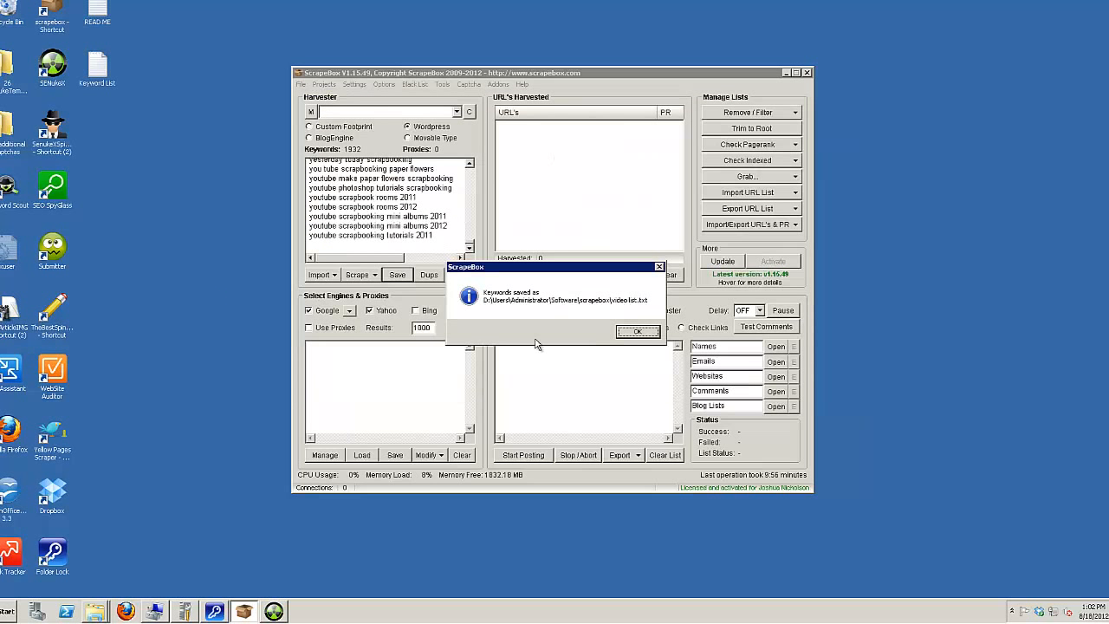
click(648, 336)
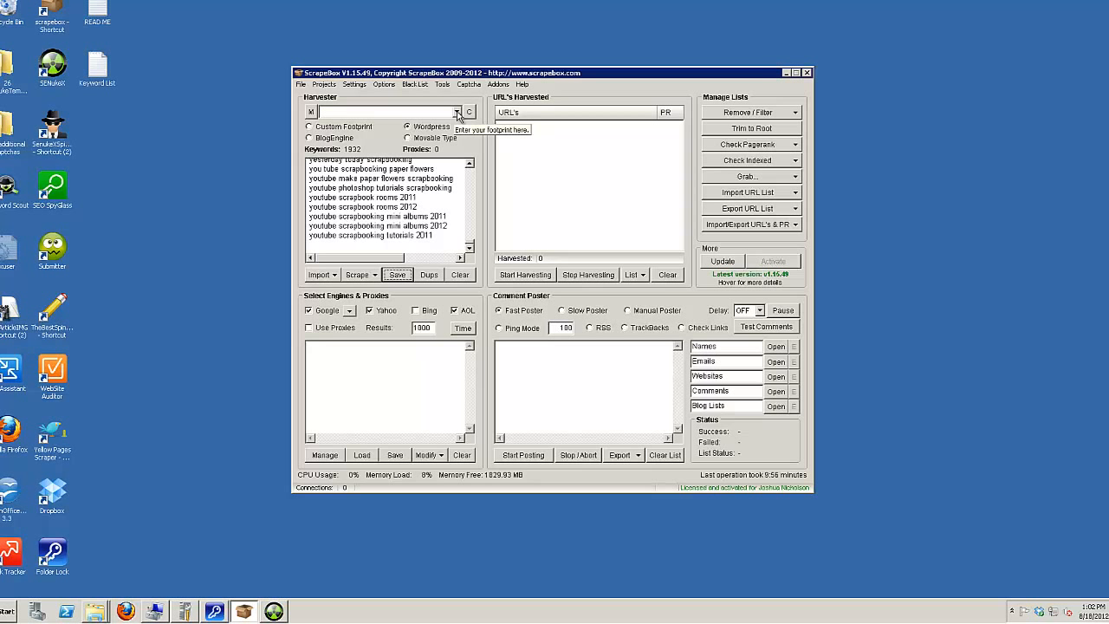
click(457, 112)
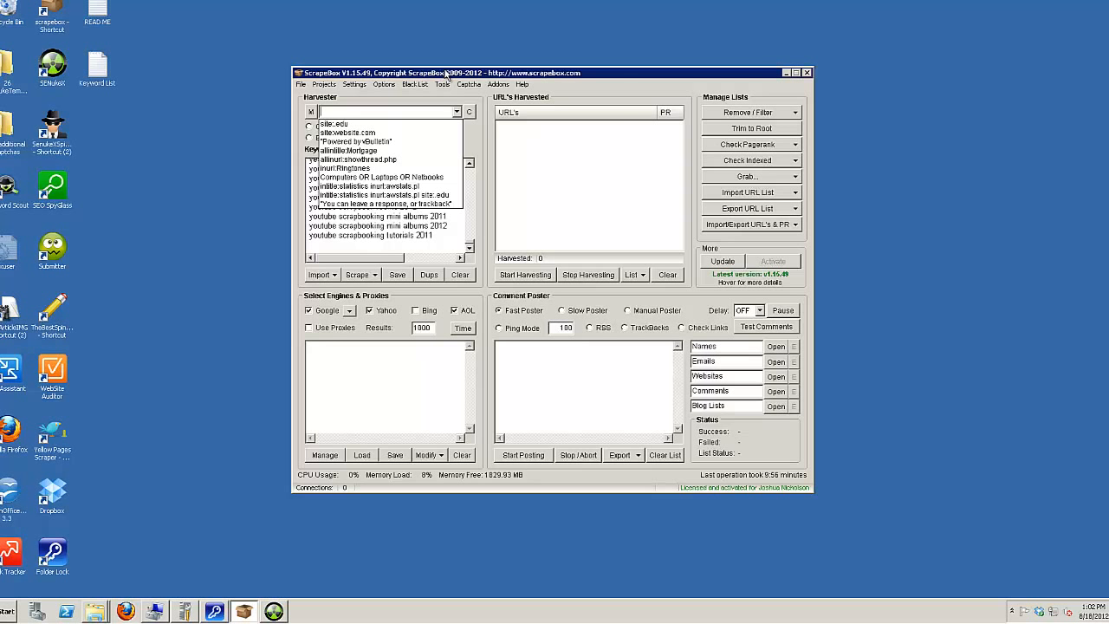
click(446, 72)
click(457, 112)
click(478, 76)
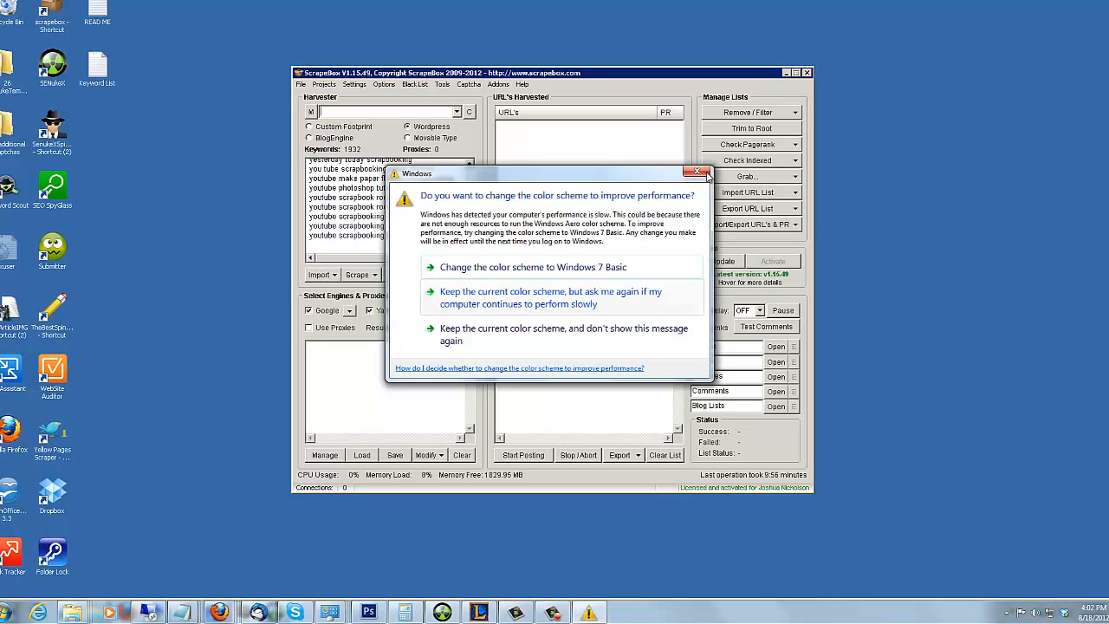
Step: Dismiss the Windows color scheme prompt and start harvesting WordPress URLs for the keyword list without proxies
click(700, 172)
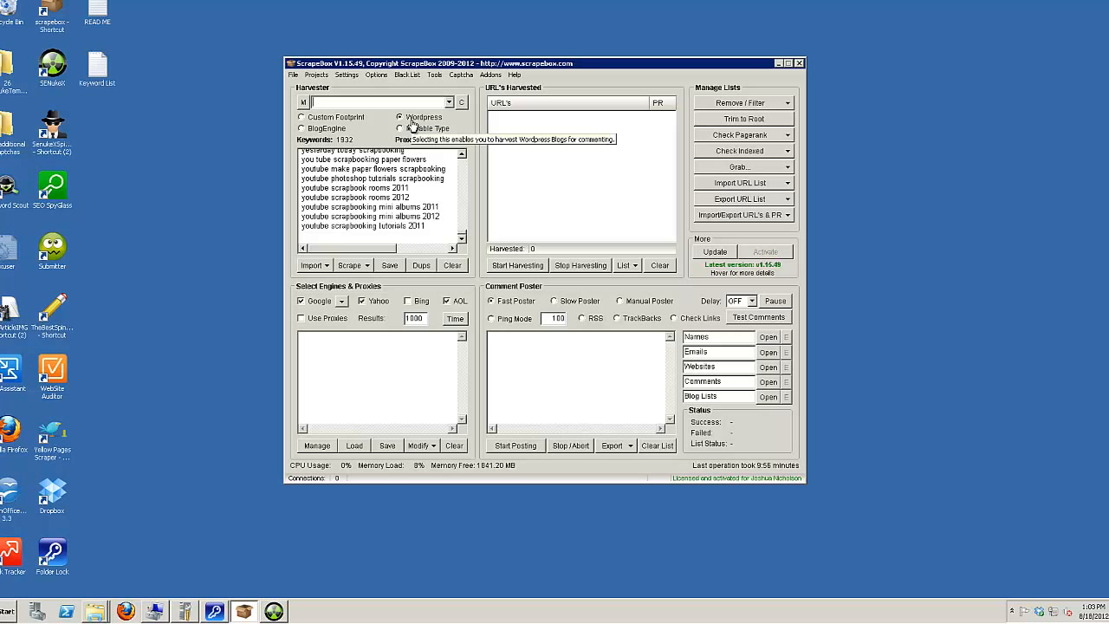
click(514, 267)
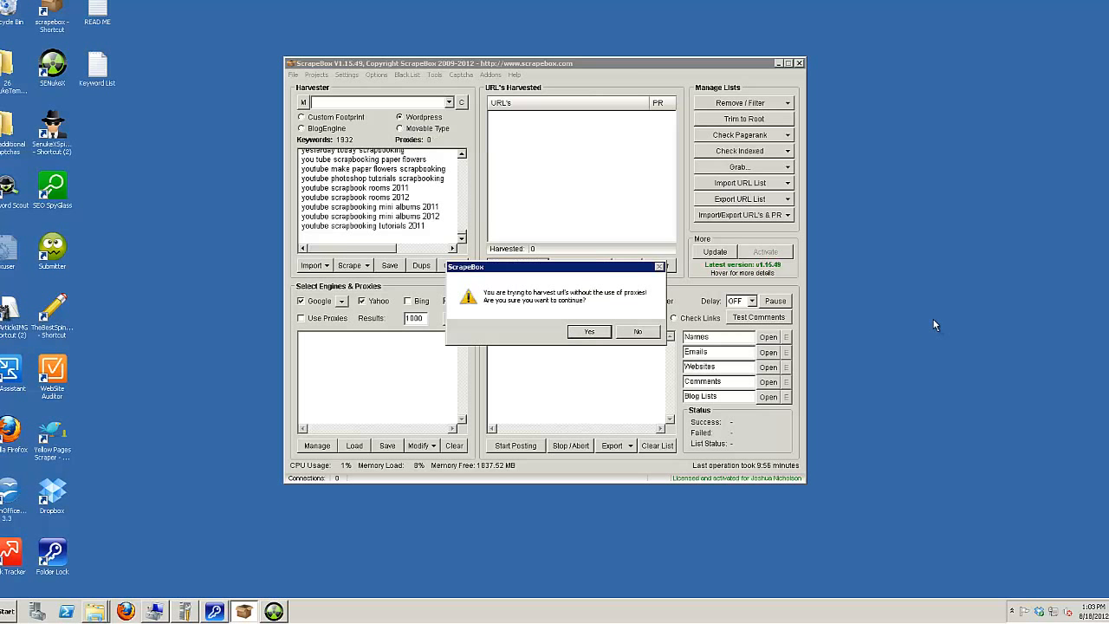
click(589, 332)
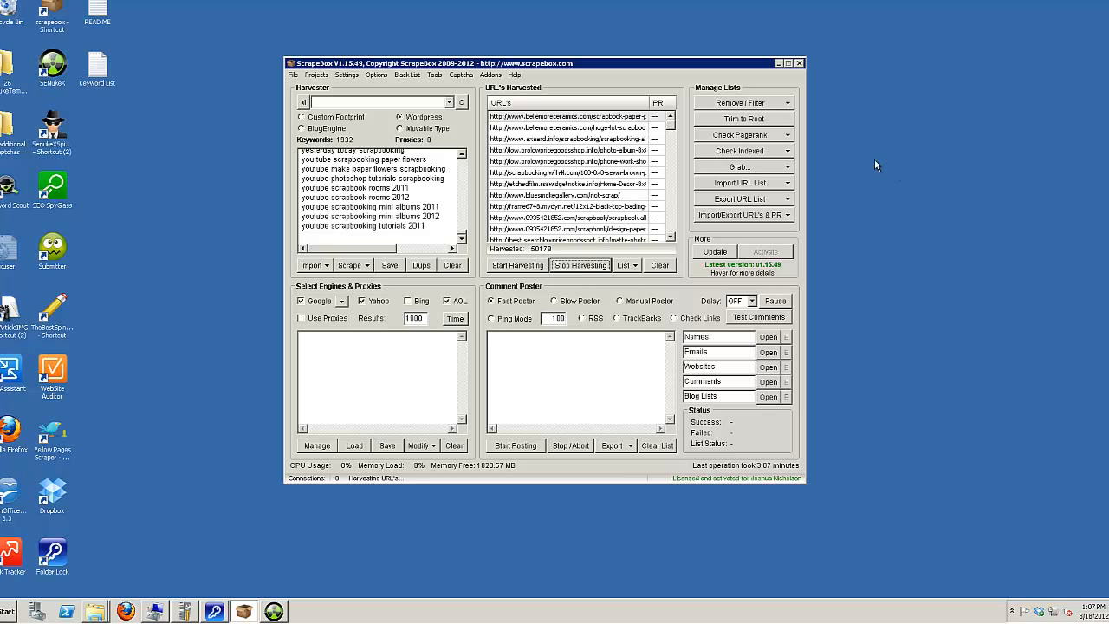
Step: Remove the duplicate domains from the harvested URLs and dismiss the Windows color scheme prompt
click(770, 106)
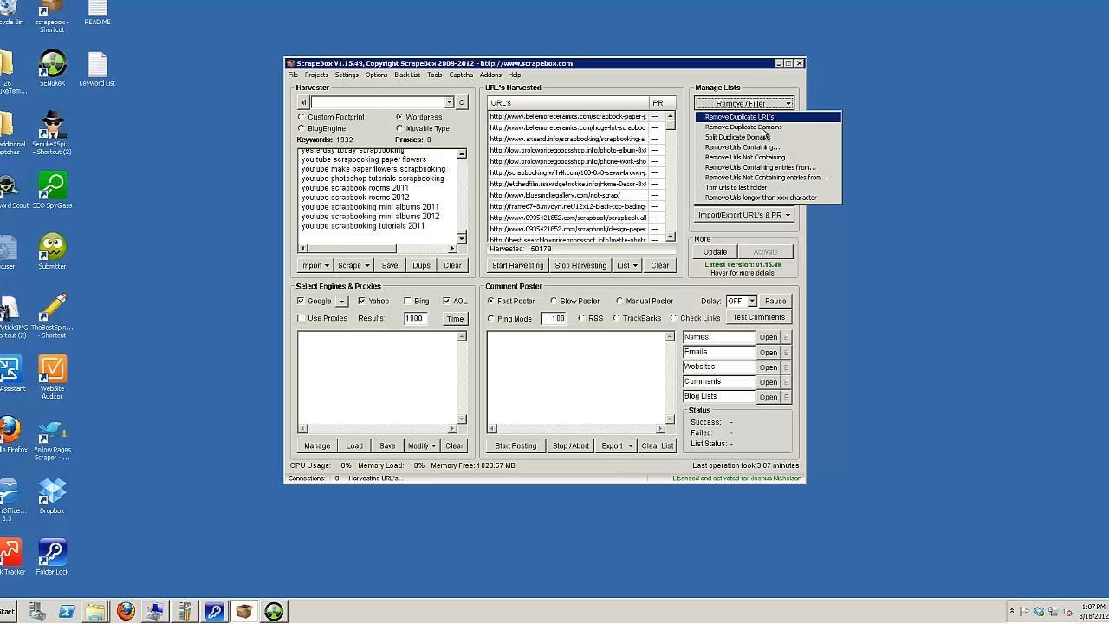
click(765, 128)
click(587, 332)
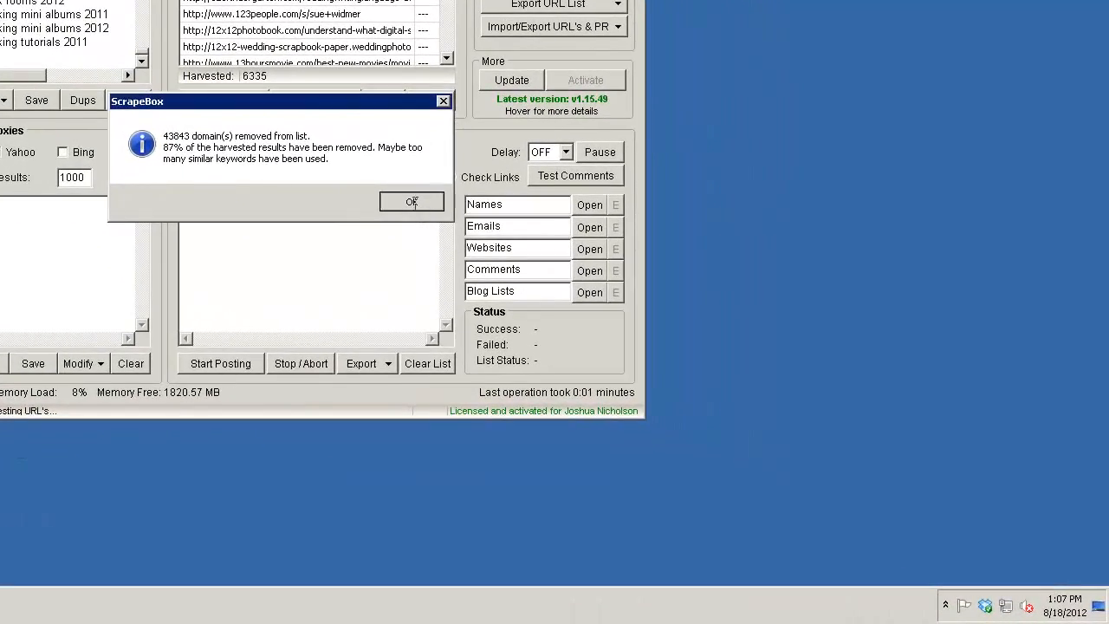
click(411, 201)
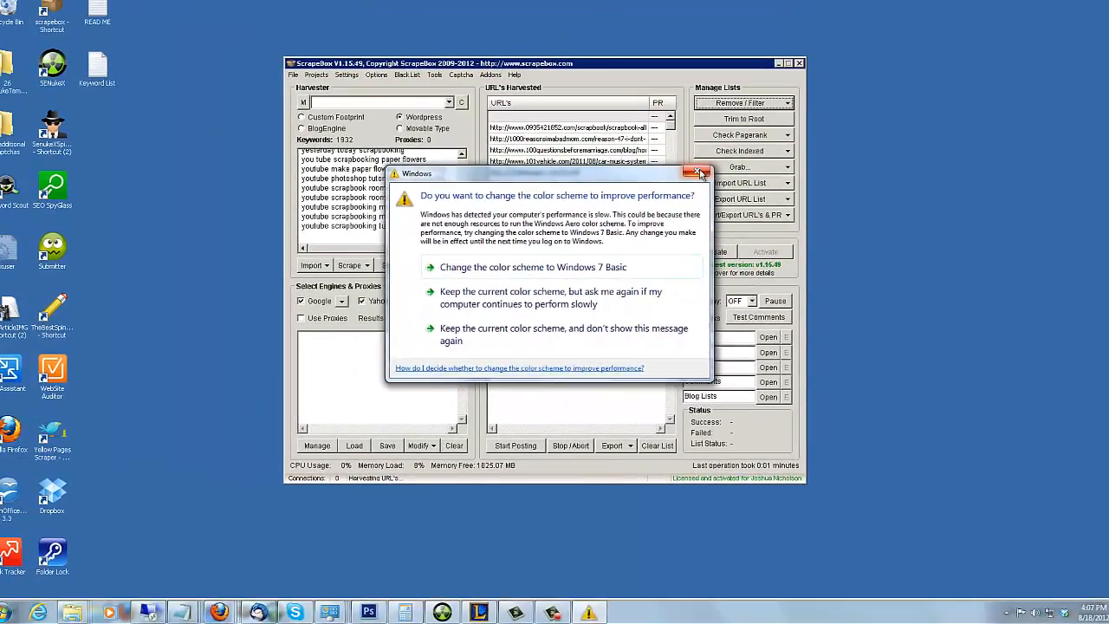
click(702, 175)
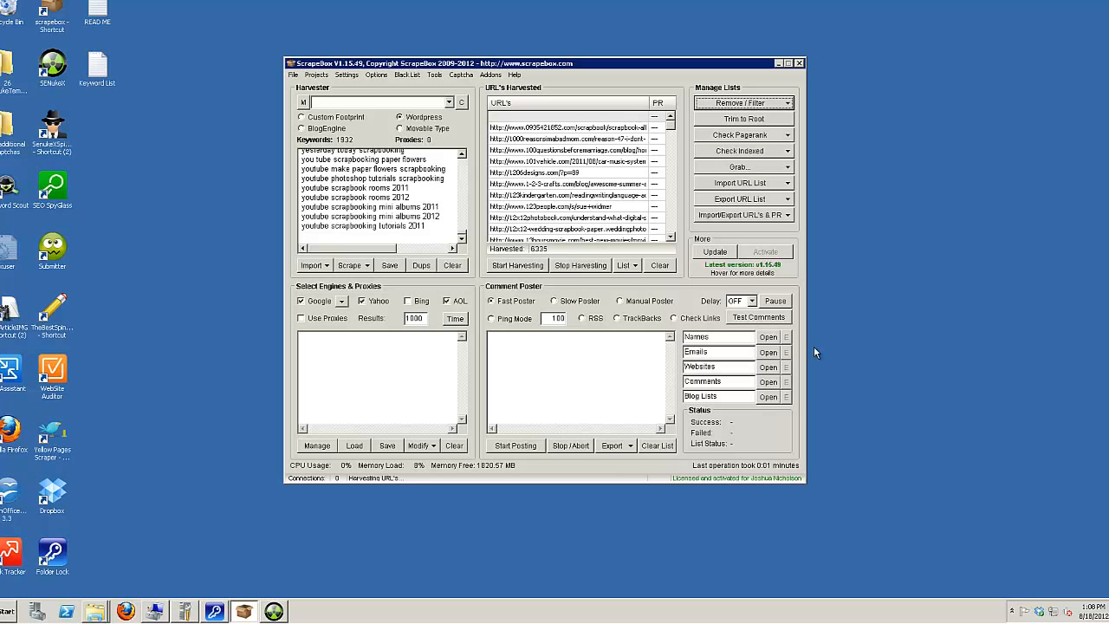
Step: Load the Names and Emails text files from the Comment Poster folder into their matching comment poster lists
click(768, 337)
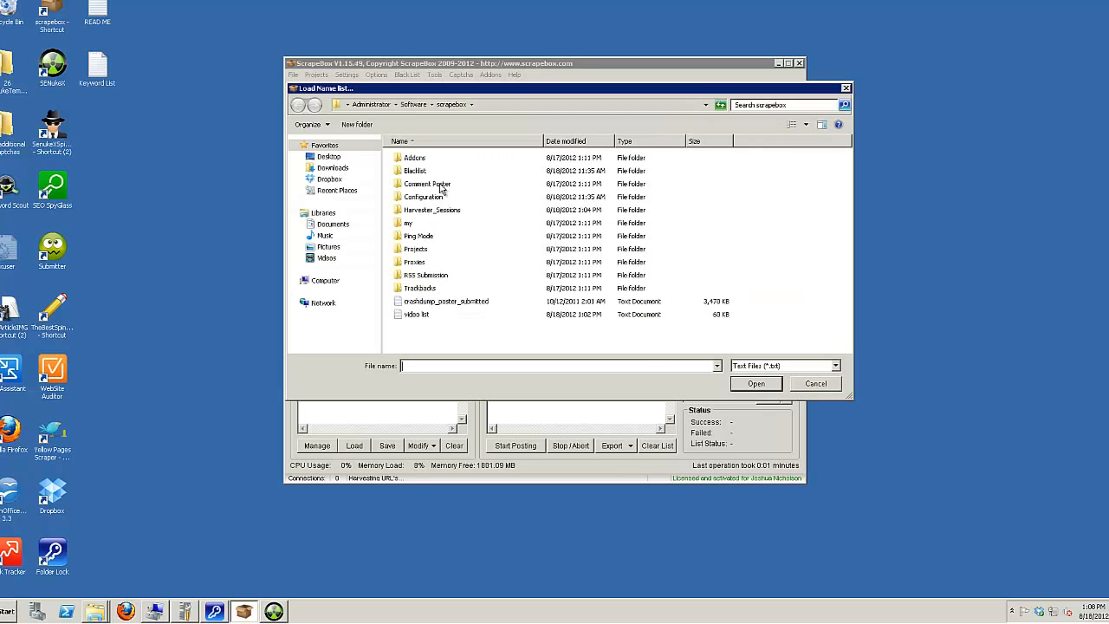
double_click(438, 184)
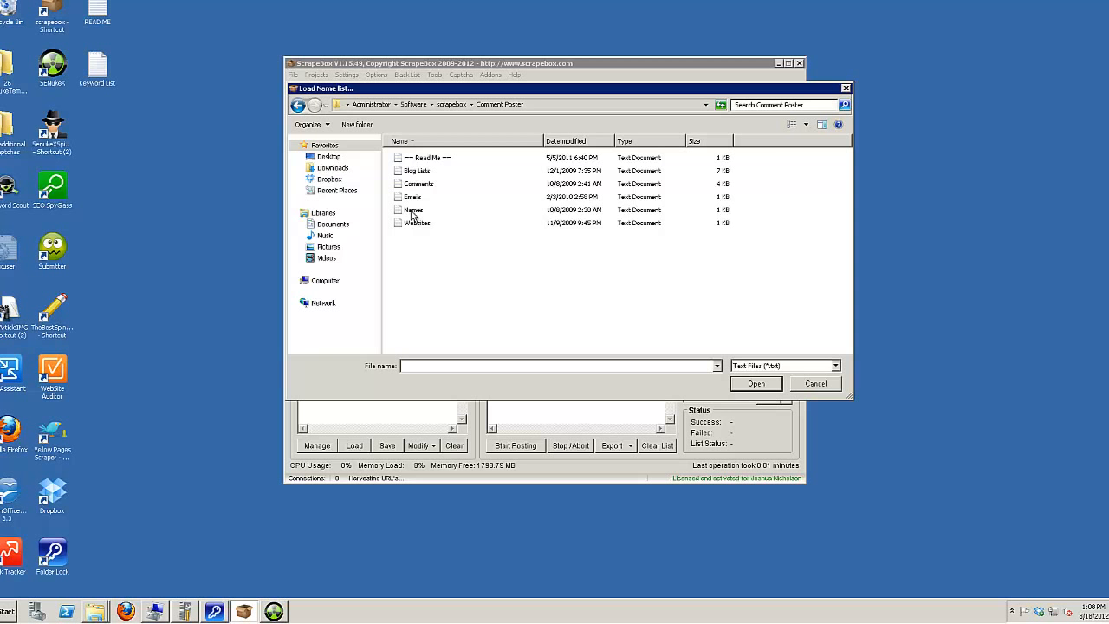
double_click(413, 211)
click(768, 352)
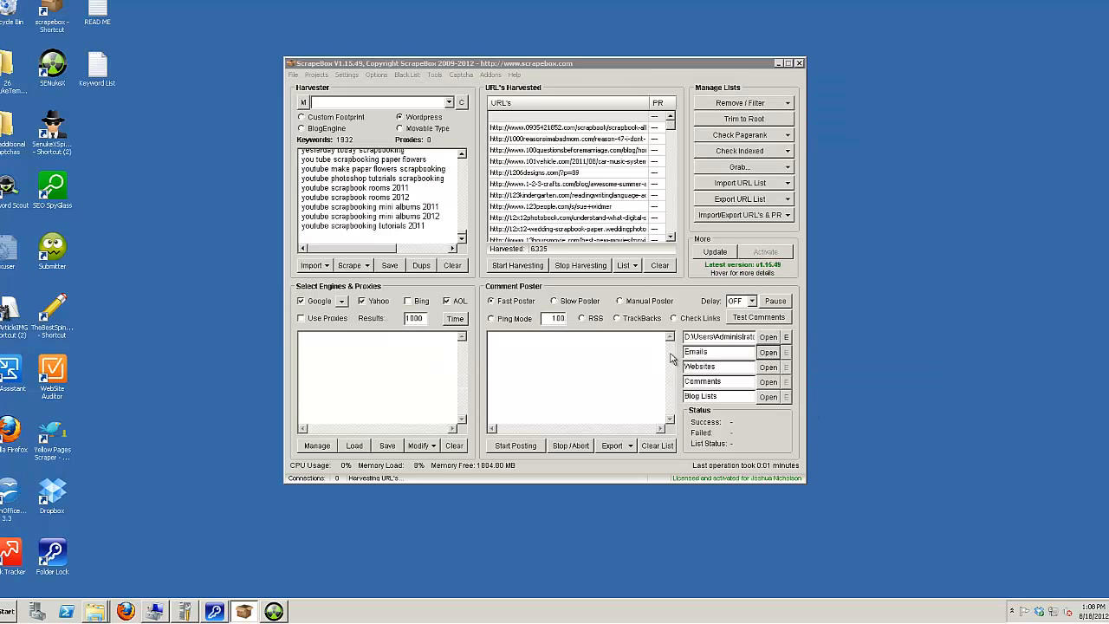
double_click(412, 198)
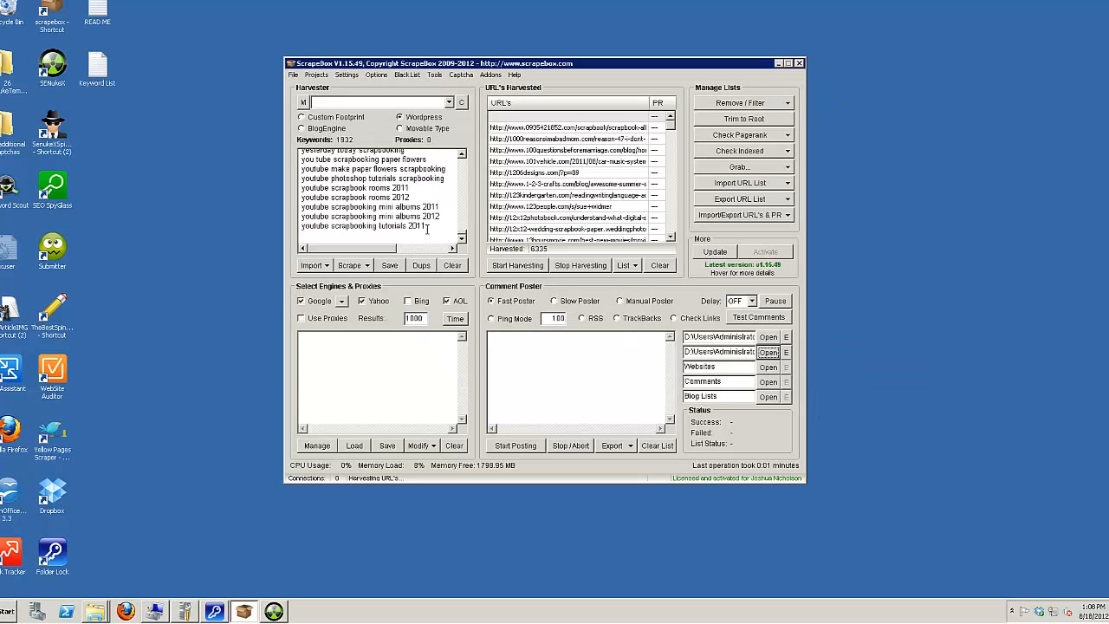
Step: Load the Websites and Comments text files from the Comment Poster folder into their matching comment poster lists
click(769, 383)
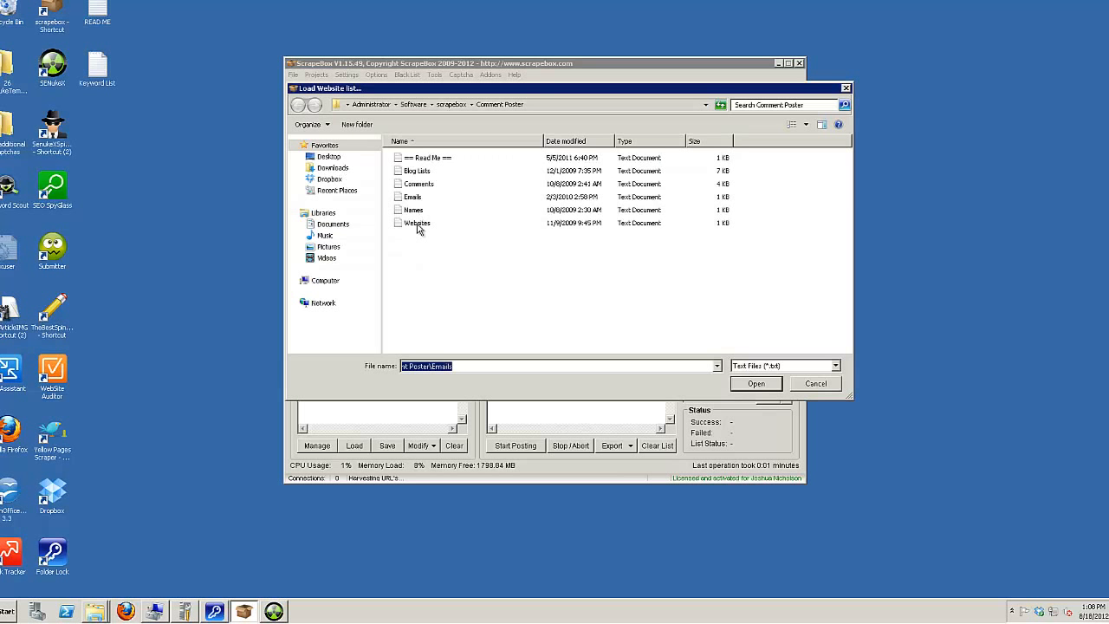
double_click(417, 223)
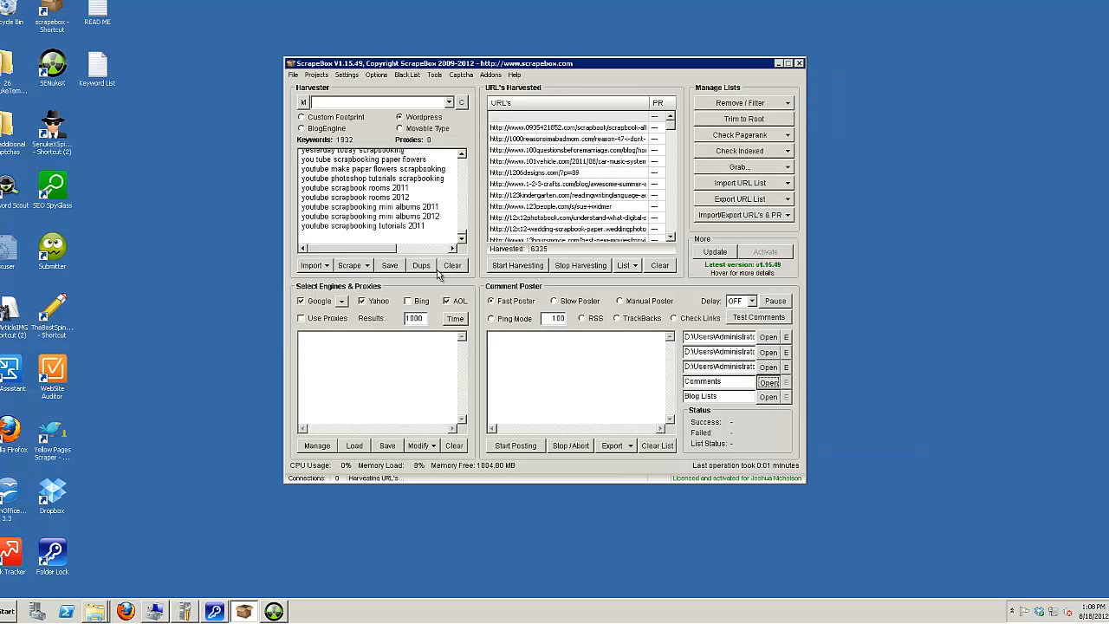
click(768, 382)
double_click(420, 184)
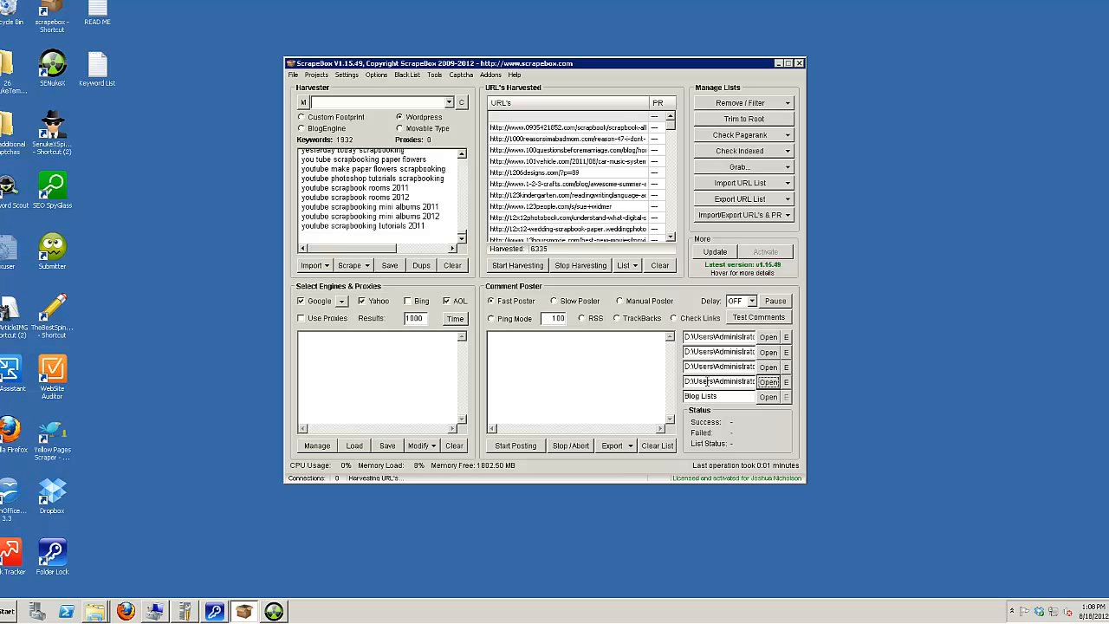
Step: Transfer the harvested URLs to the blogs list for the commenter and dismiss the Windows color scheme prompt
click(628, 266)
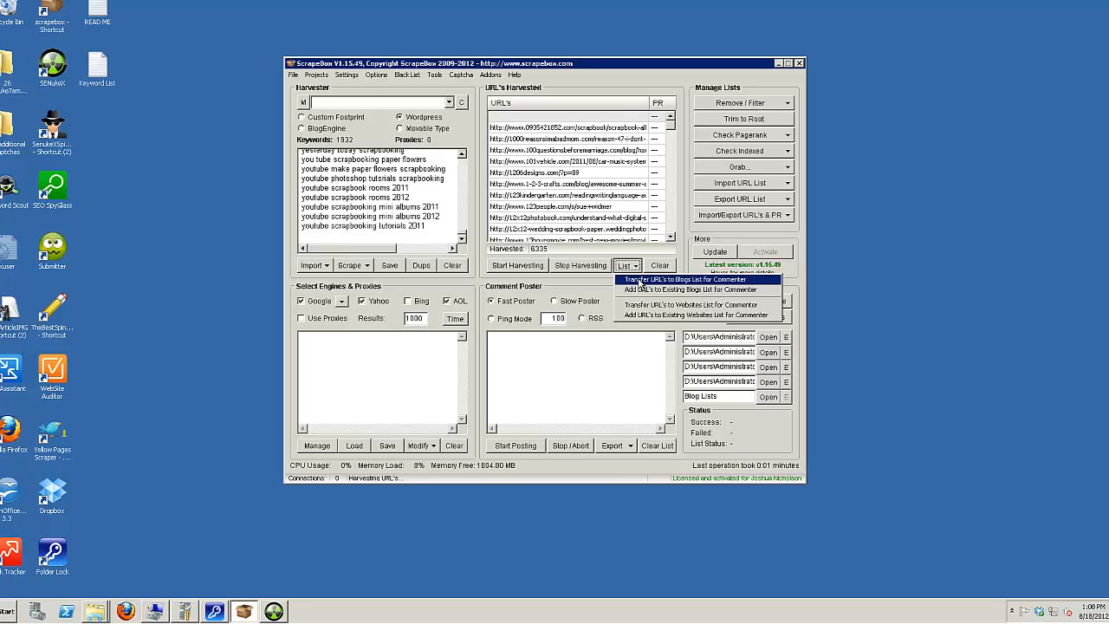
click(638, 279)
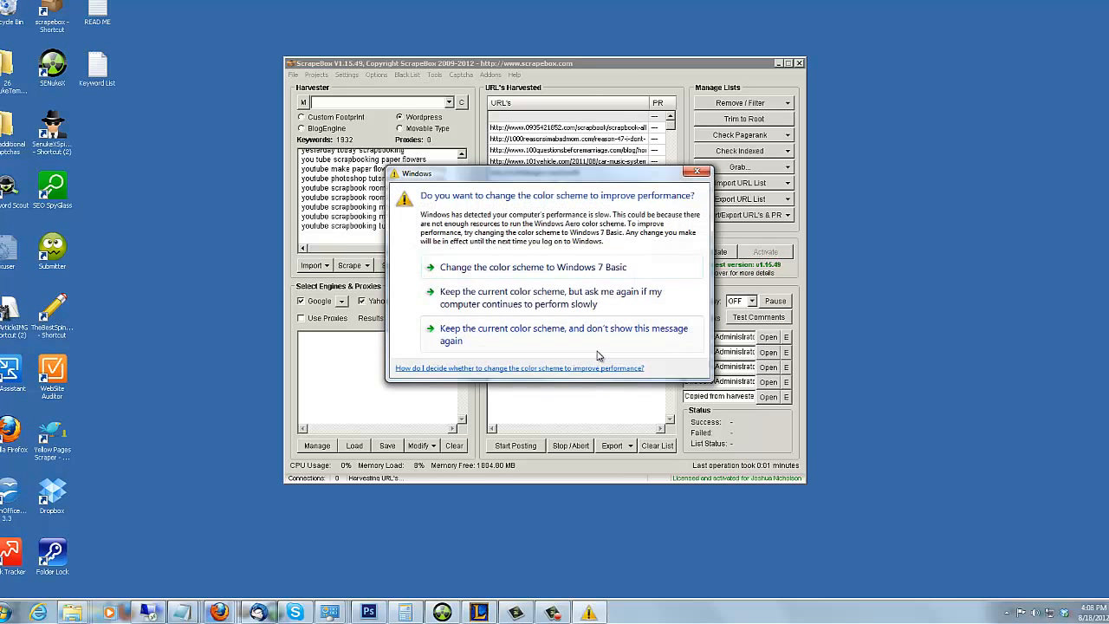
click(696, 172)
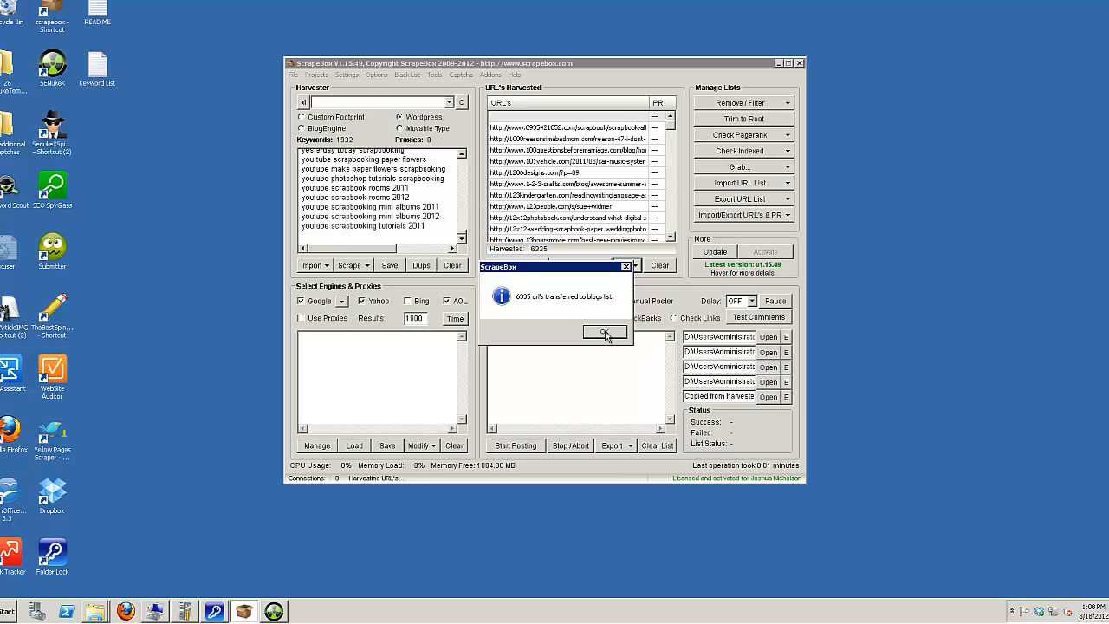
click(607, 335)
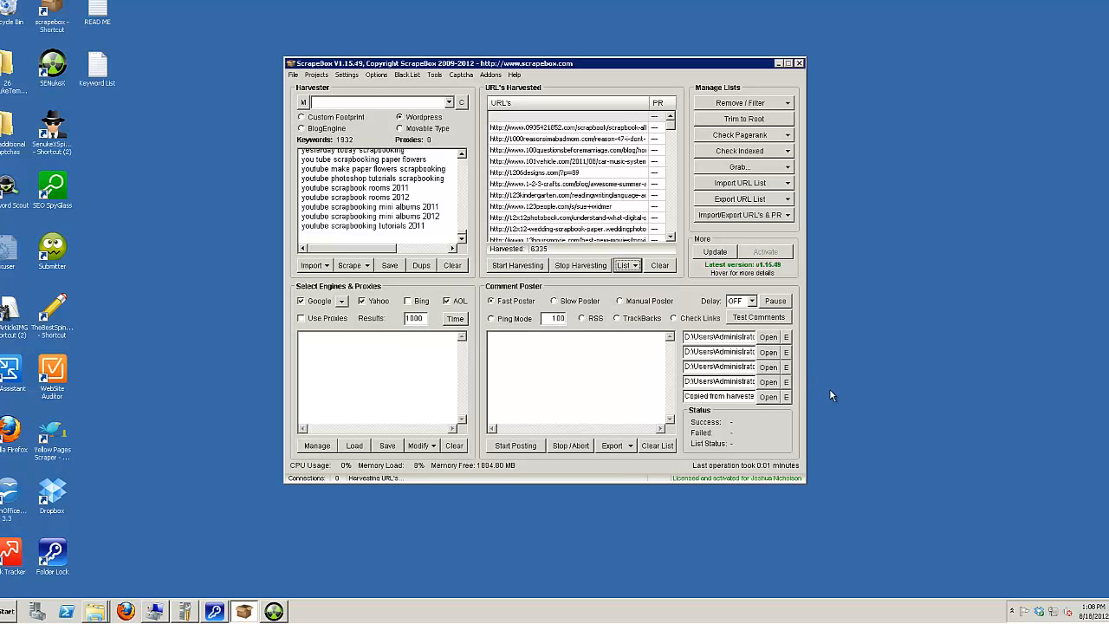
Step: Review the loaded names list, then generate 100 names with the Name & Email Generator and save them over the Names file
click(787, 338)
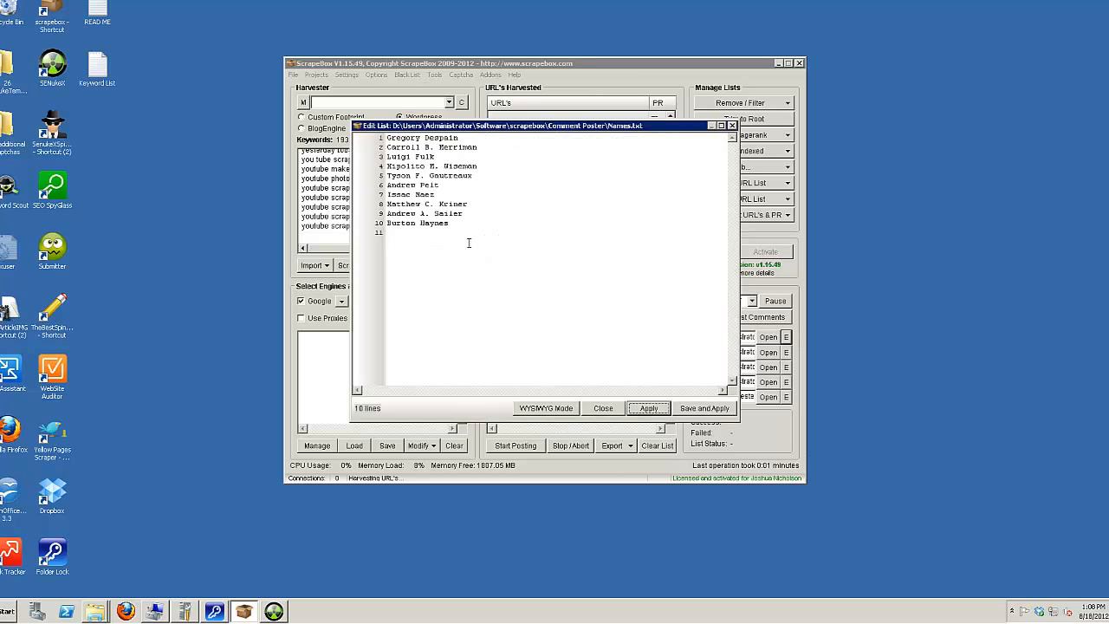
click(731, 127)
click(435, 74)
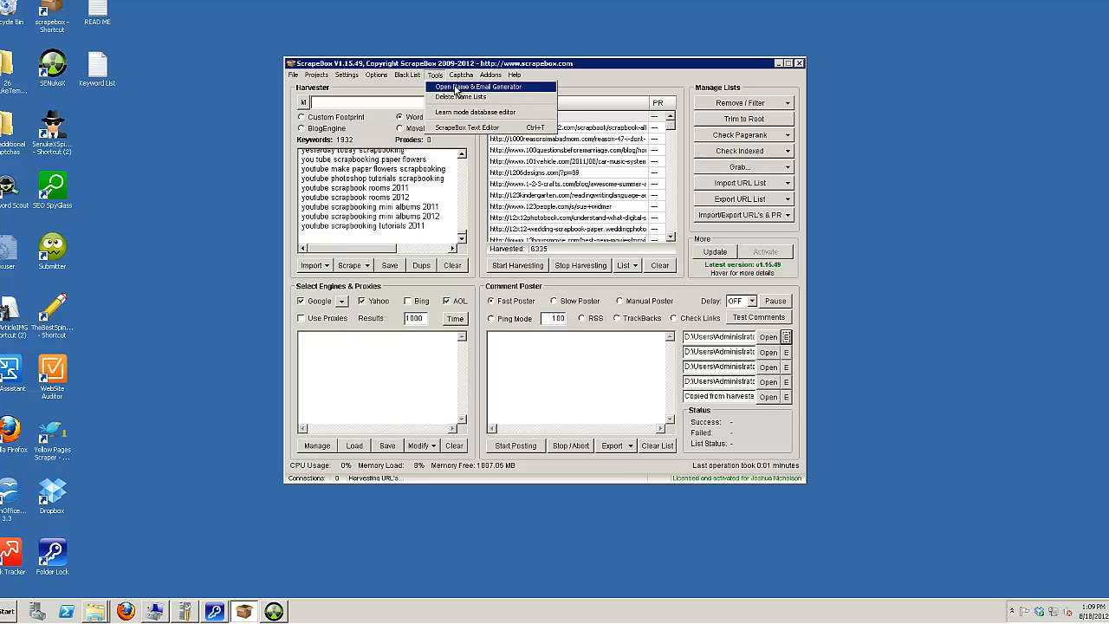
click(457, 89)
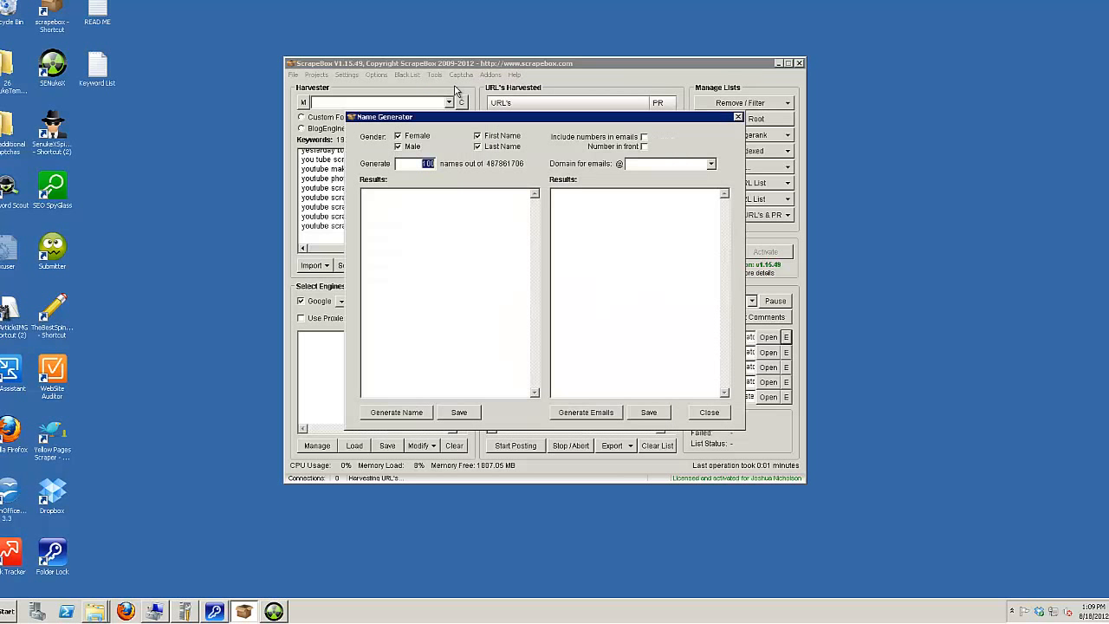
click(412, 418)
click(459, 412)
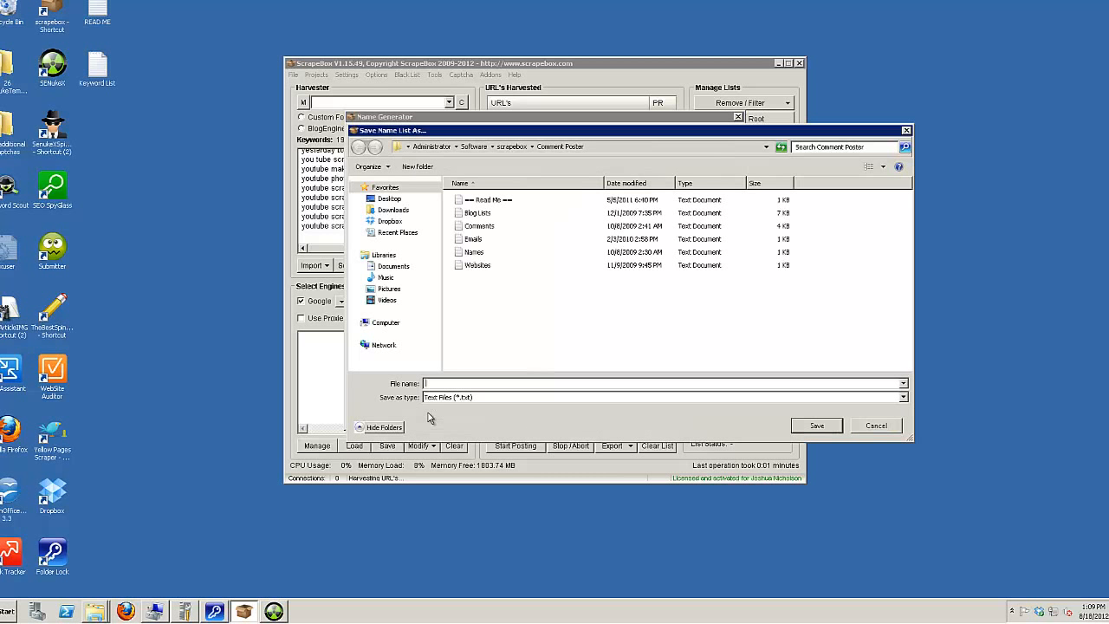
double_click(476, 251)
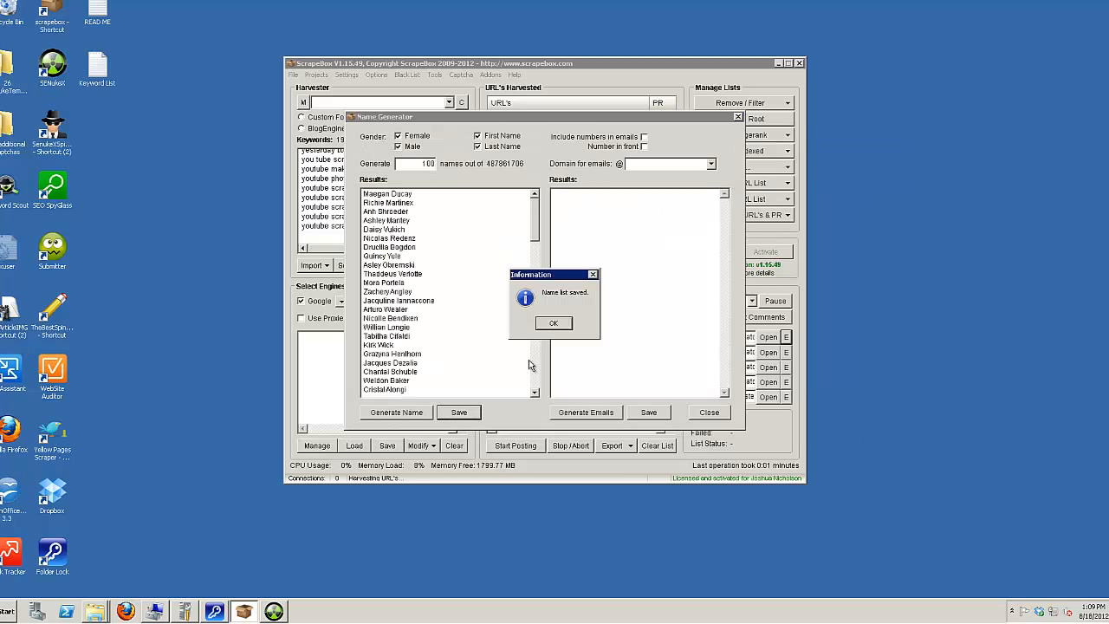
click(553, 329)
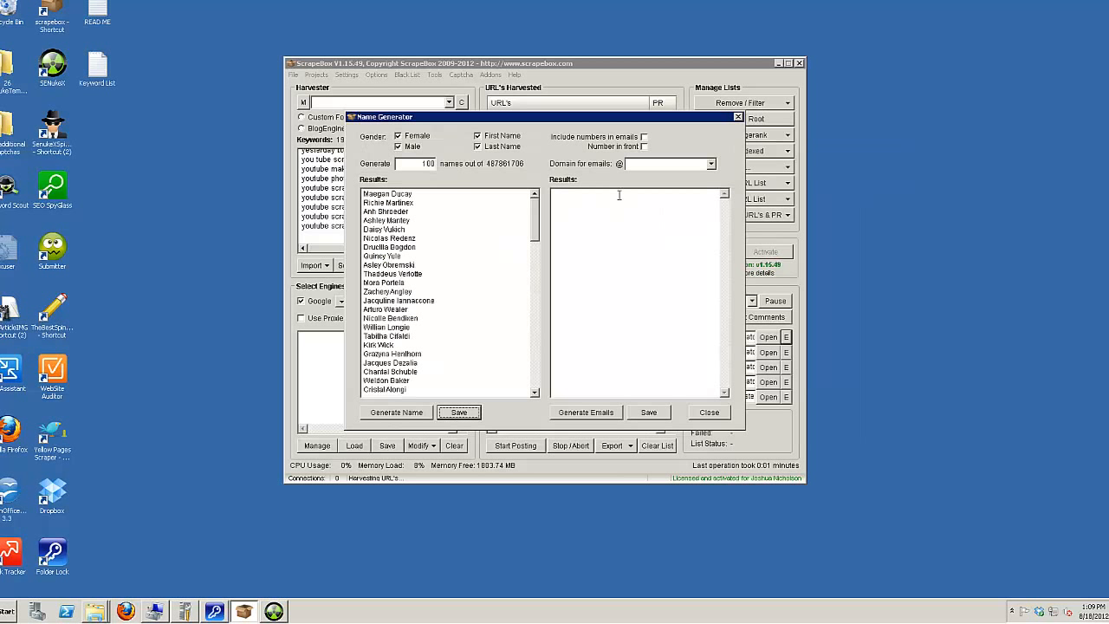
Step: Generate emails with the number-in-front option enabled and the domain support.com, and save them over the Emails file
click(644, 147)
text(support.com)
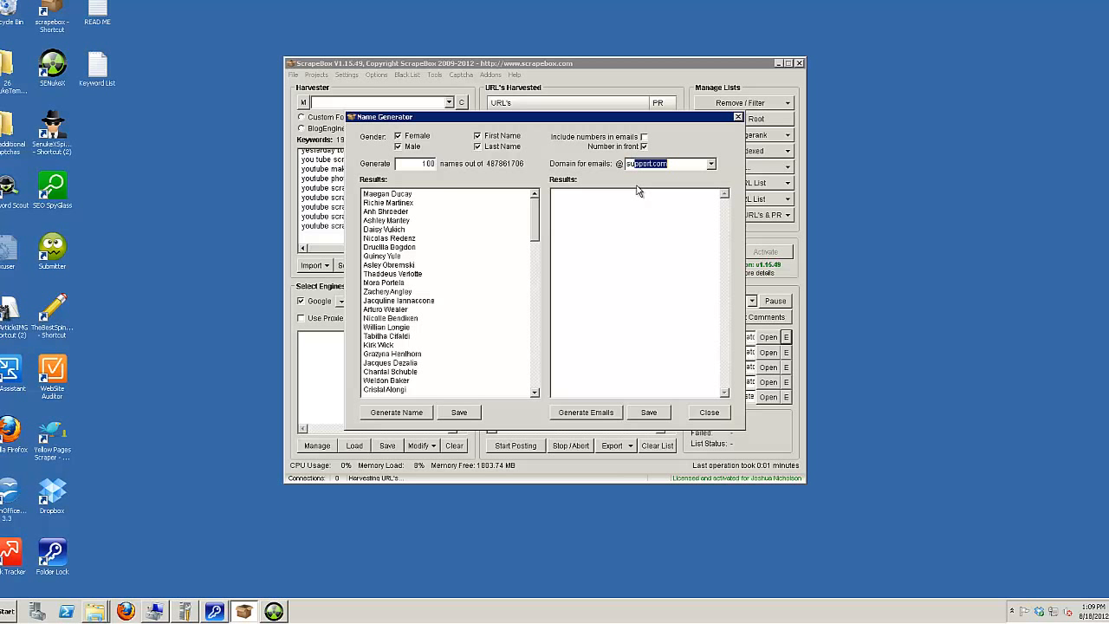
key(End)
click(612, 415)
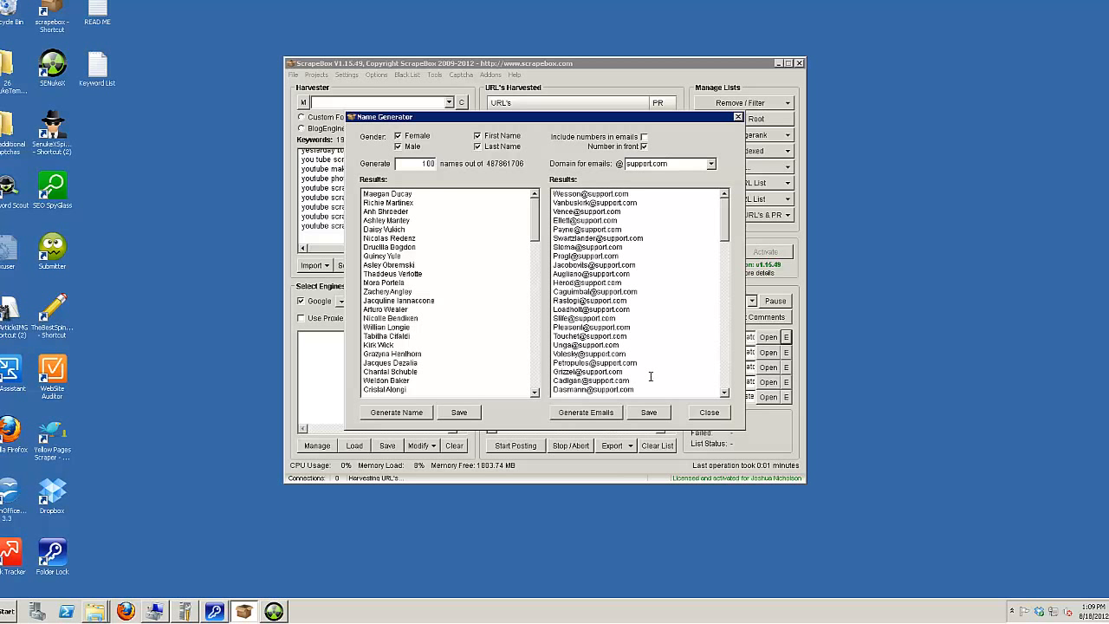
click(649, 412)
double_click(474, 240)
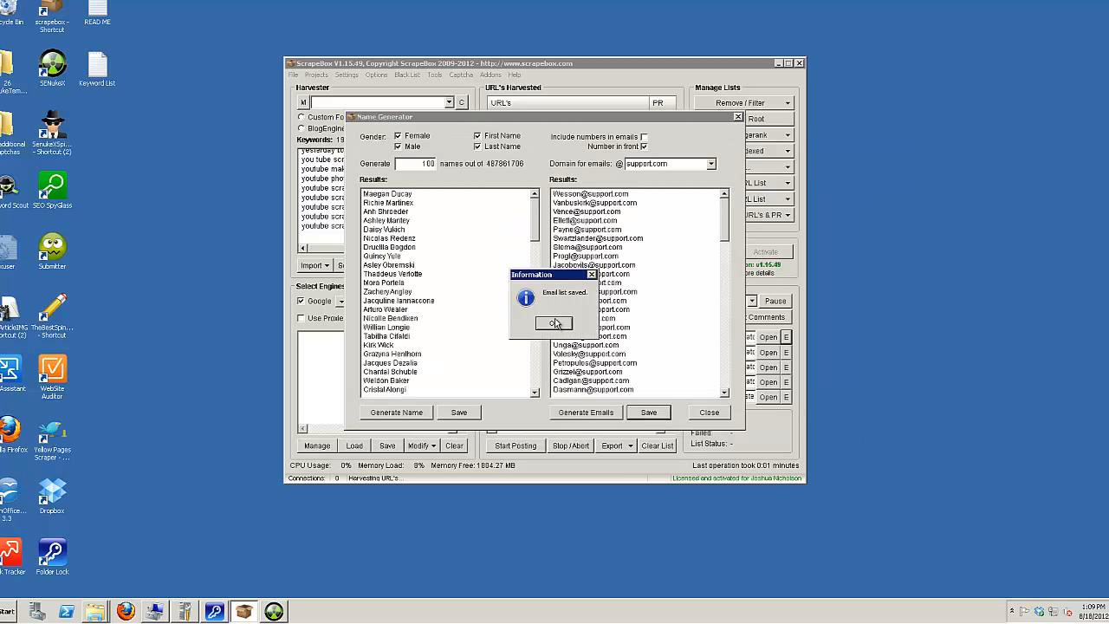
Step: Close the Name Generator and check the entries of the names list currently loaded in the comment poster
click(559, 321)
click(710, 413)
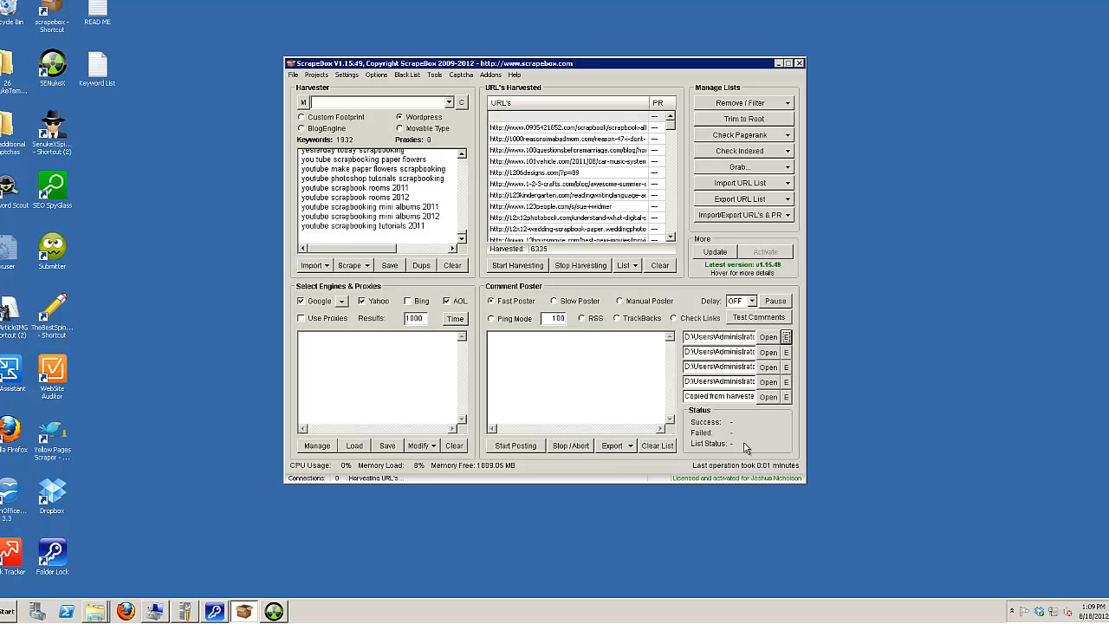
click(775, 341)
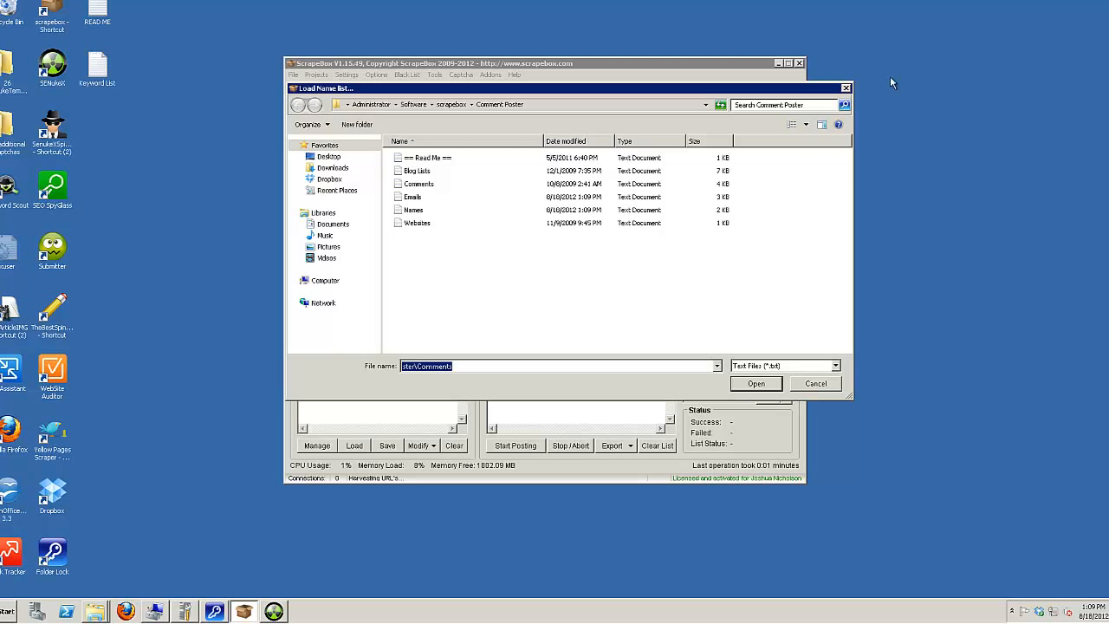
click(847, 89)
click(787, 337)
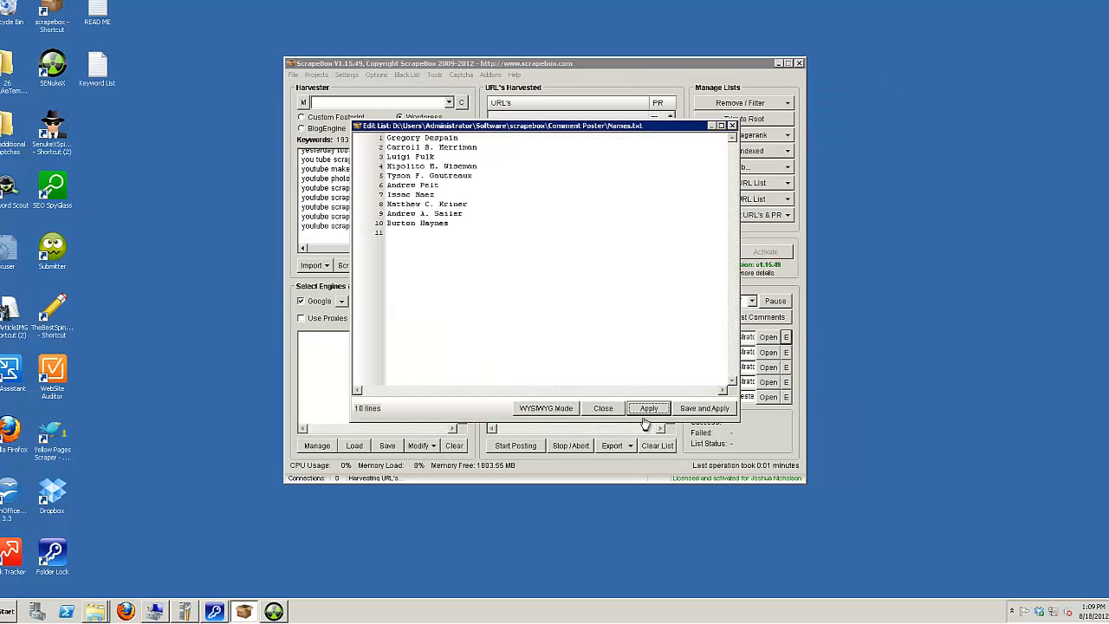
click(733, 126)
Step: Reload the Names text file into the comment poster's names list, keeping the current Windows color scheme and suppressing further prompts about it
click(769, 337)
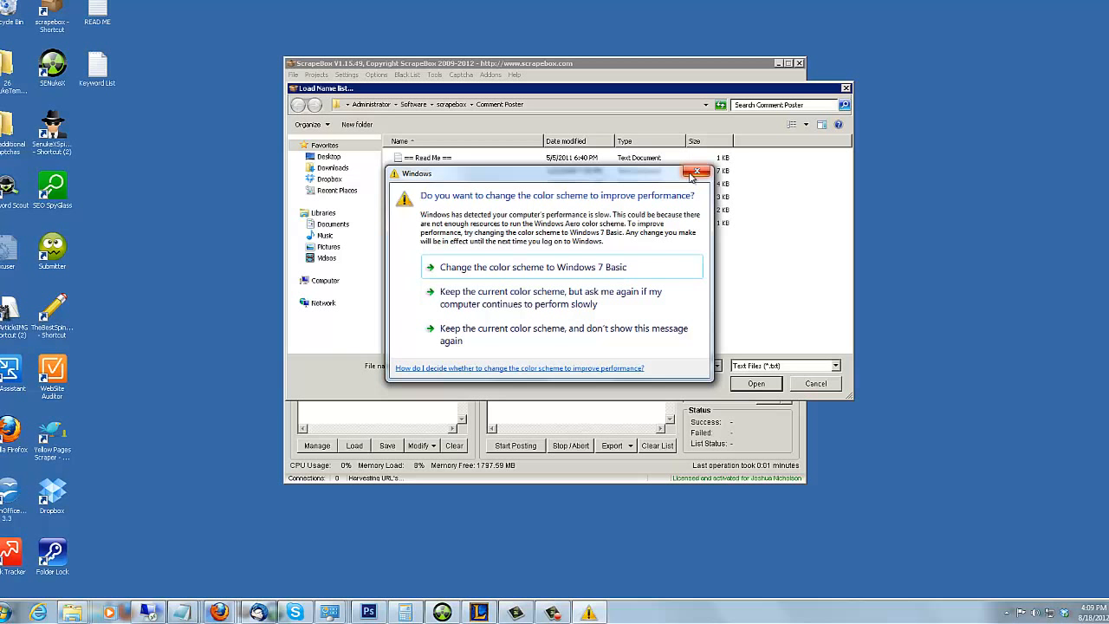
click(506, 343)
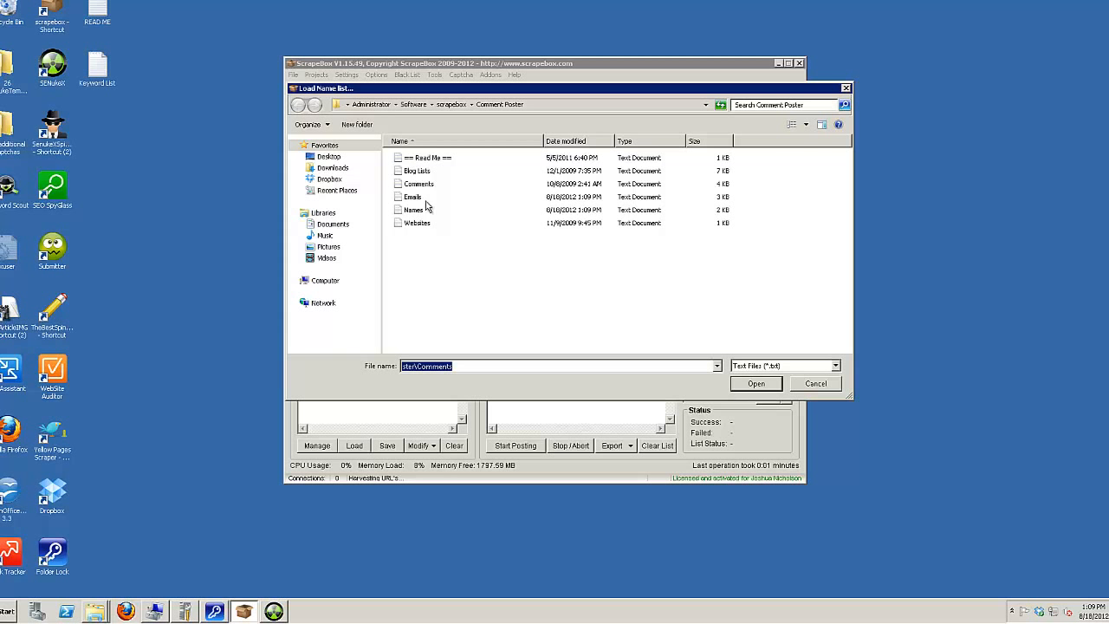
double_click(423, 209)
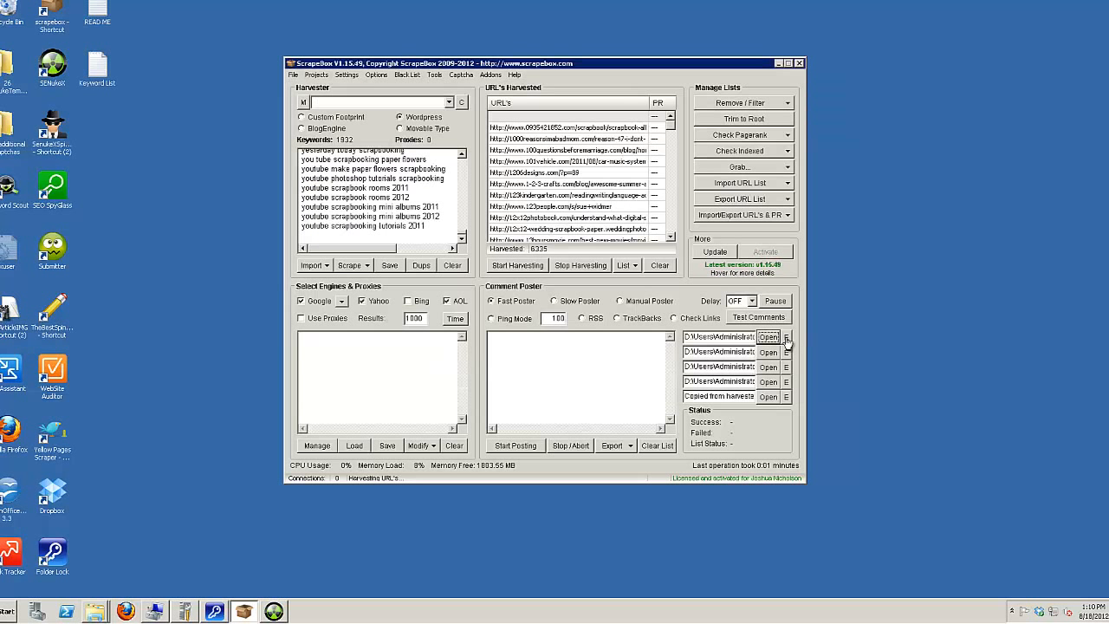
Step: Review the entries of the comment poster's names list and emails list
click(786, 337)
click(736, 124)
click(786, 352)
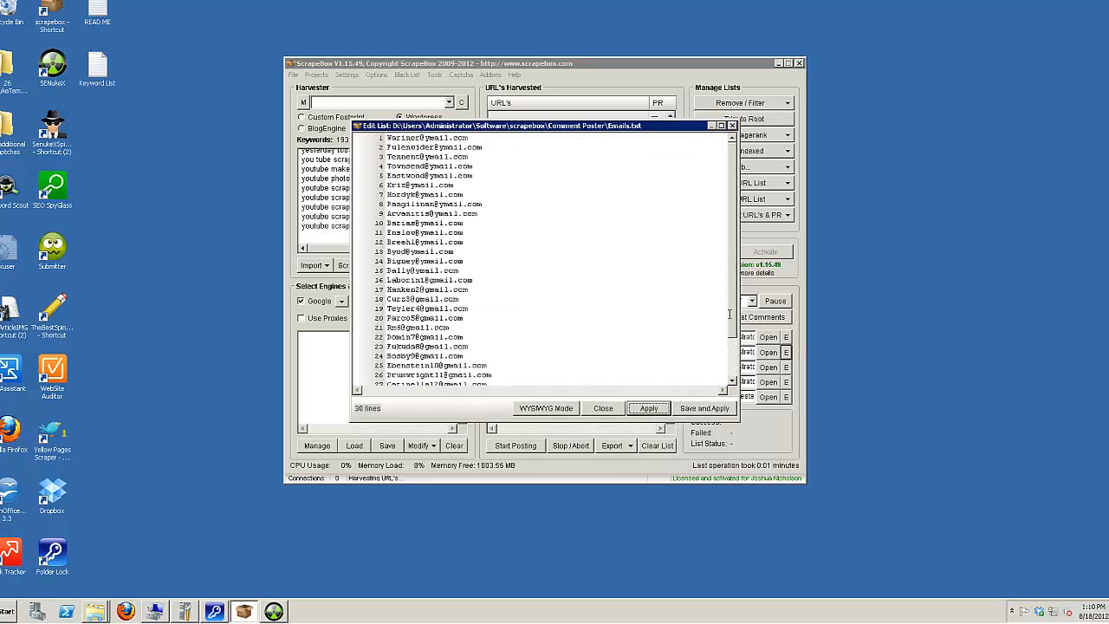
click(732, 127)
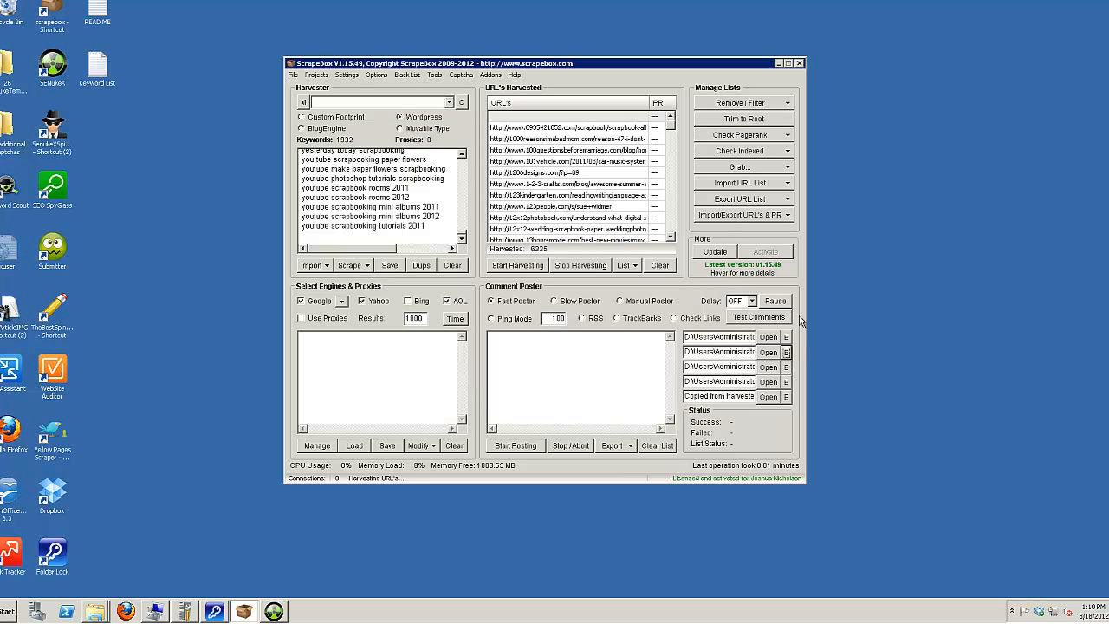
click(786, 367)
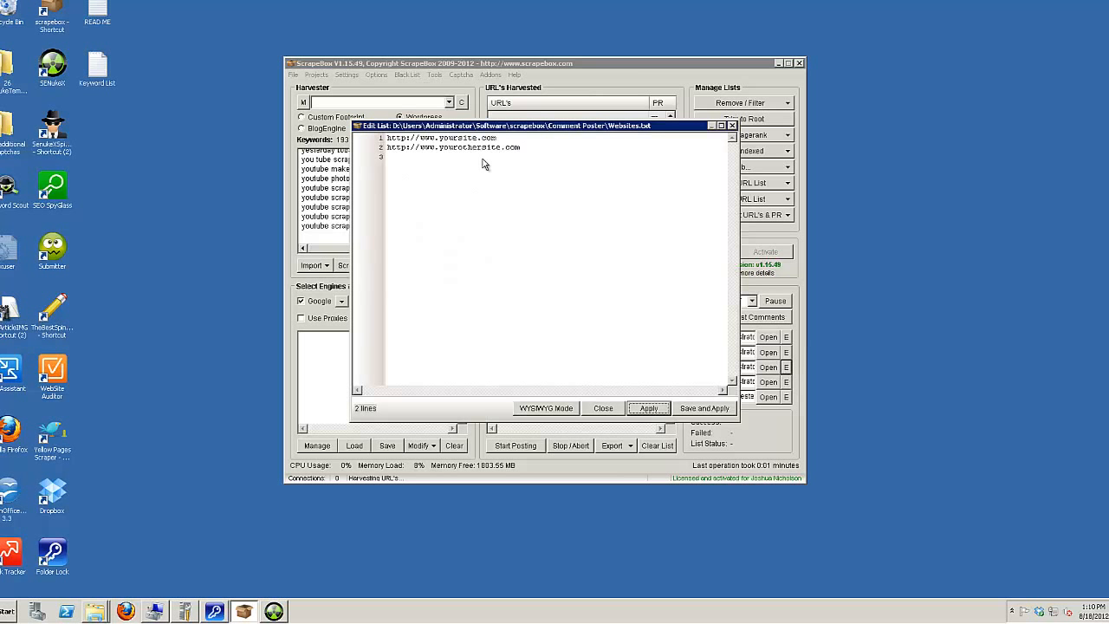
drag(496, 138, 439, 139)
text(e)
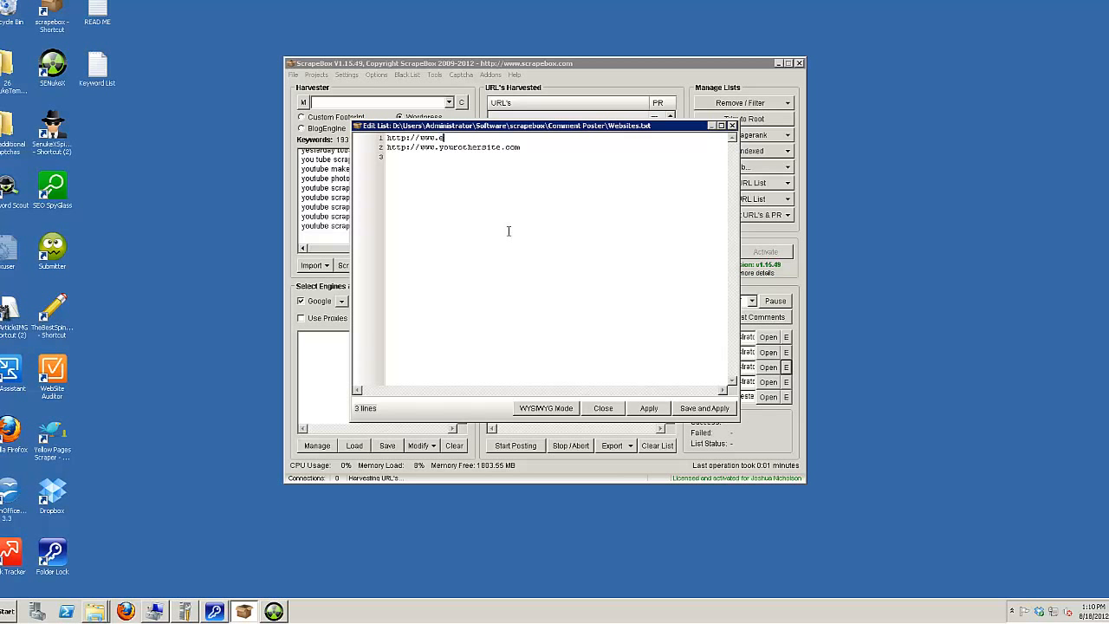
text(xtremeseotools.com)
drag(524, 148, 419, 148)
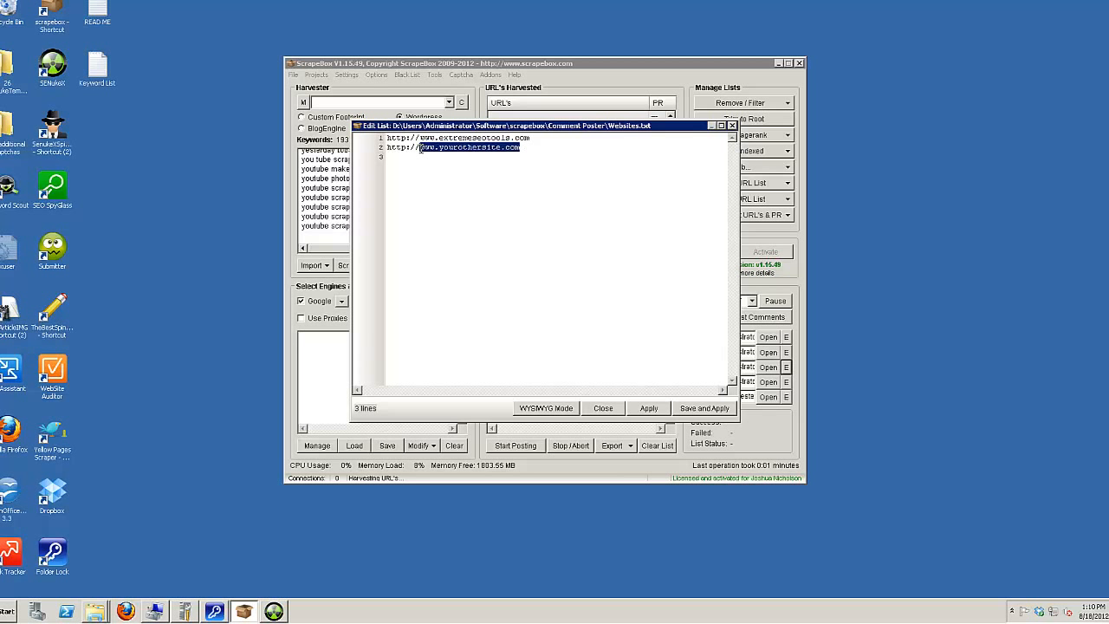
text(extre)
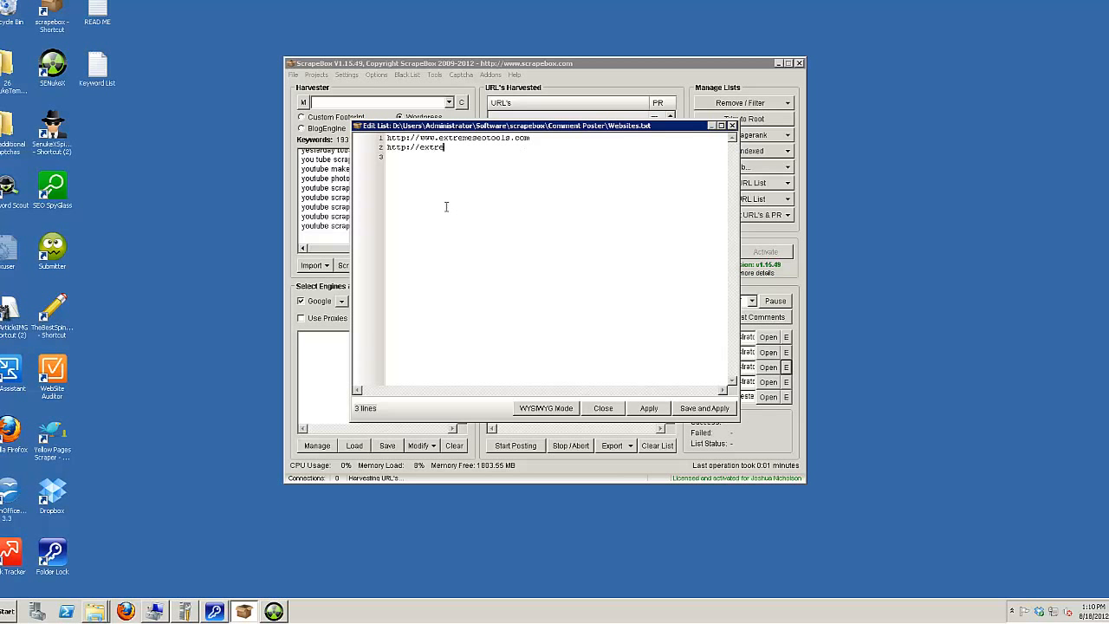
text(meseotools.com)
click(698, 410)
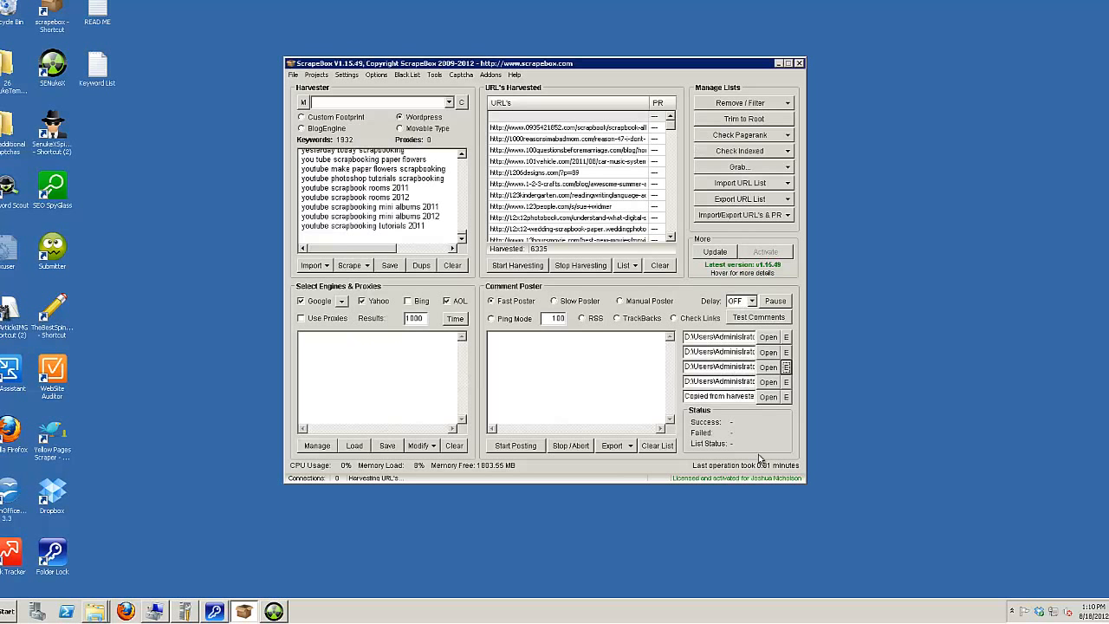
Step: Open the comments list for editing in the WYSIWYG Comment Styler
click(786, 382)
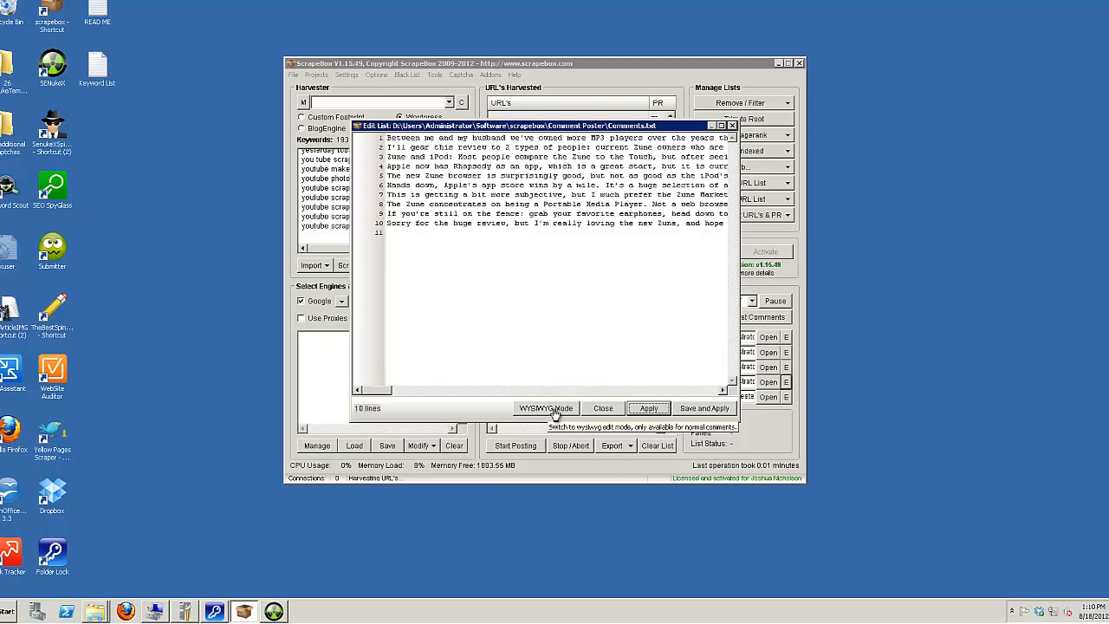
click(551, 413)
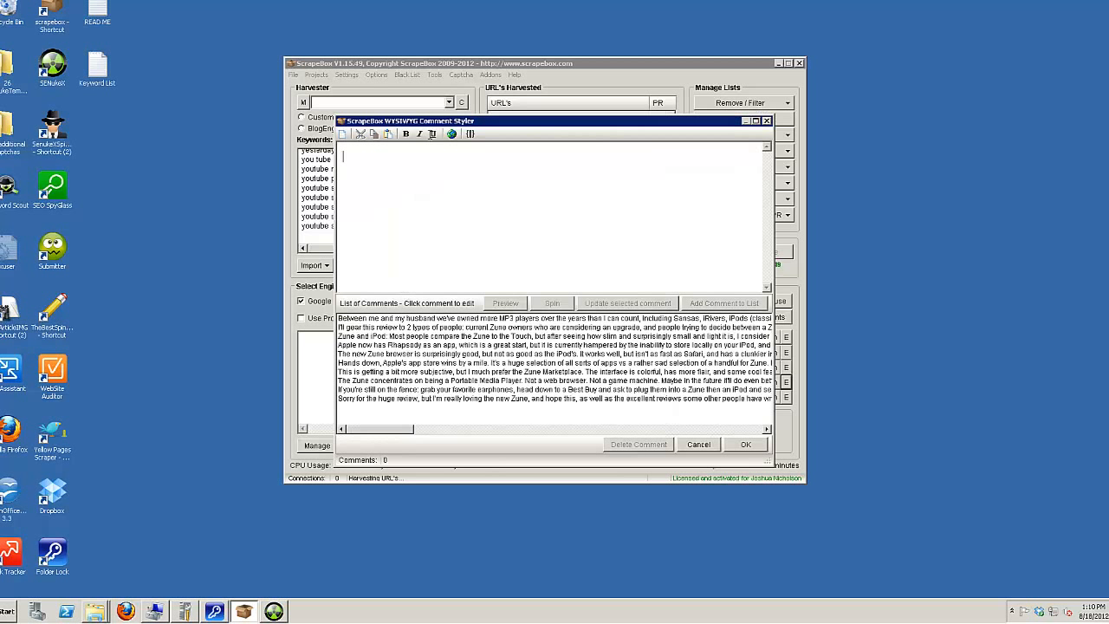
drag(434, 122, 454, 105)
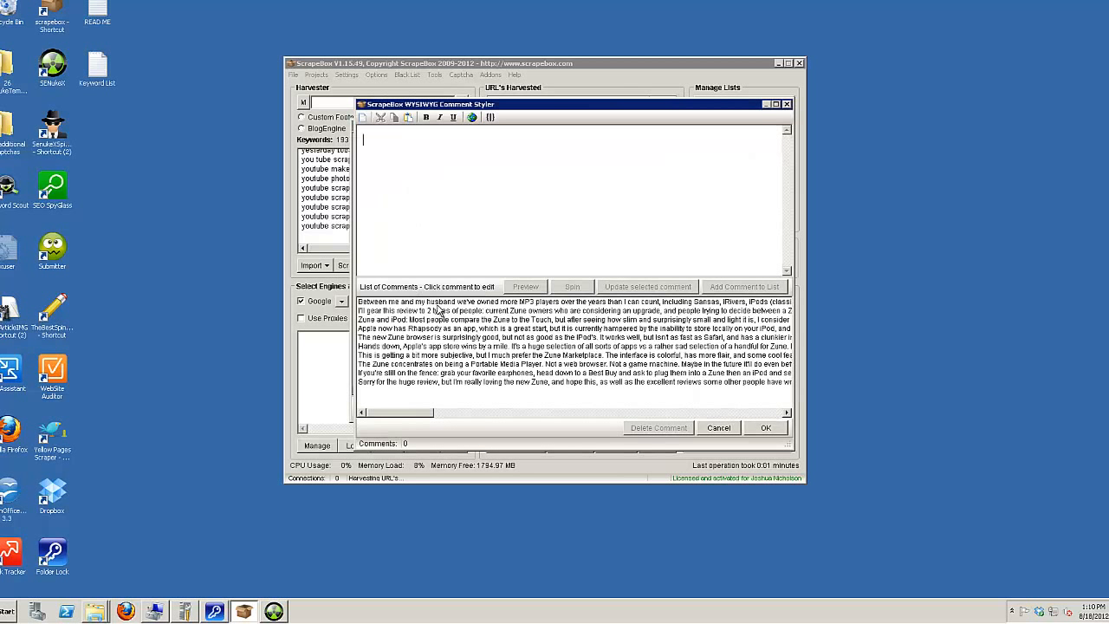
Step: Replace the first comment's text with "Hey there how are you? Ever thought about doing your own SEO? For as little as $"
click(439, 303)
drag(487, 211, 370, 141)
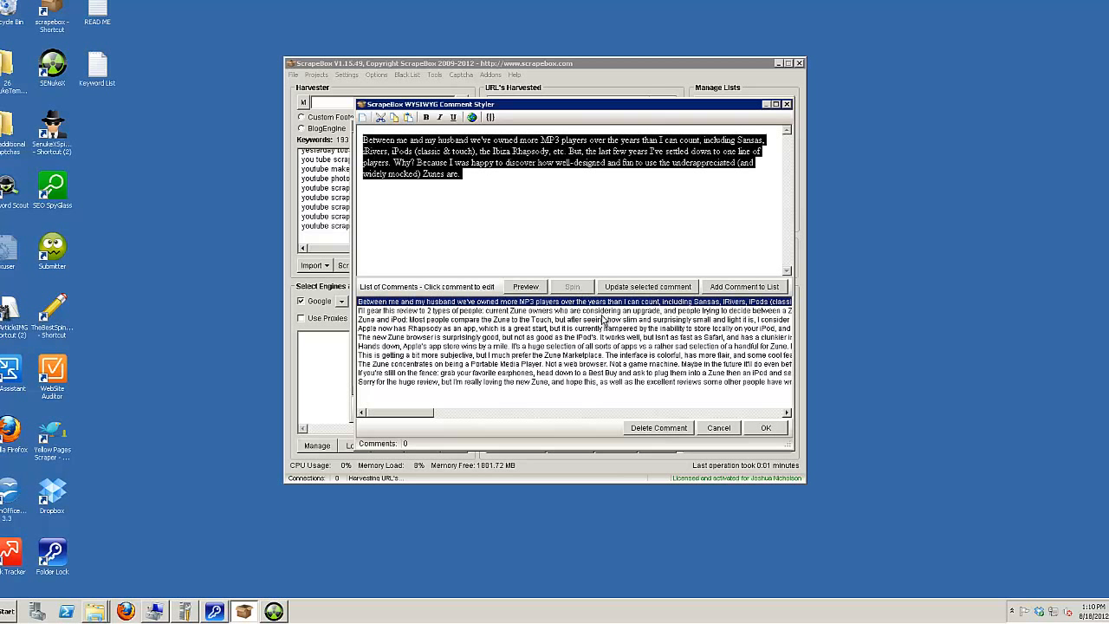
key(Delete)
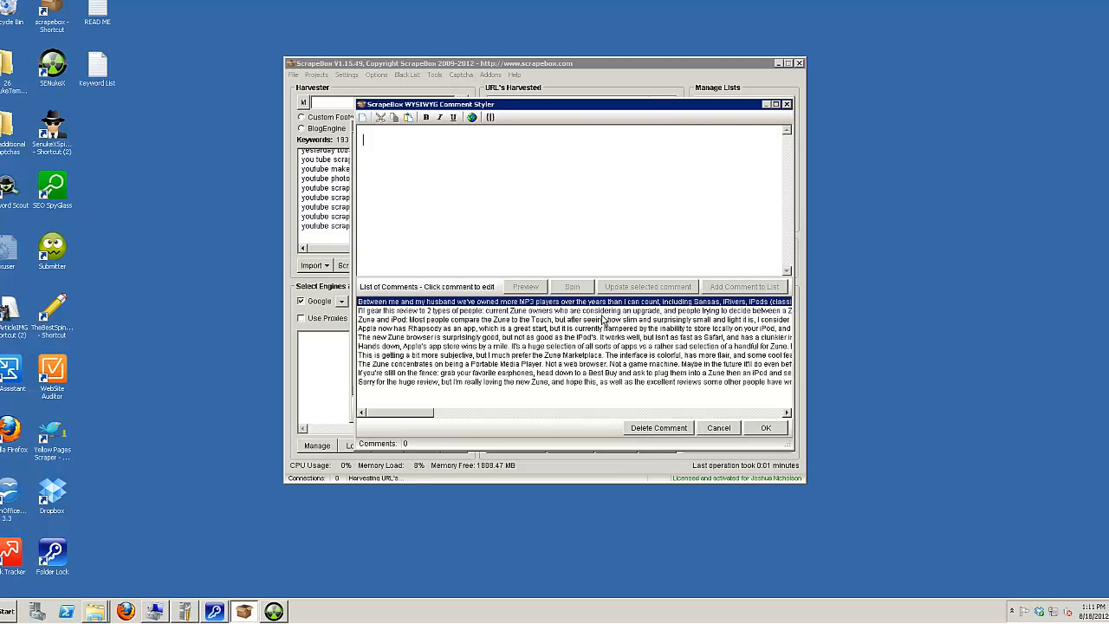
text(Hey )
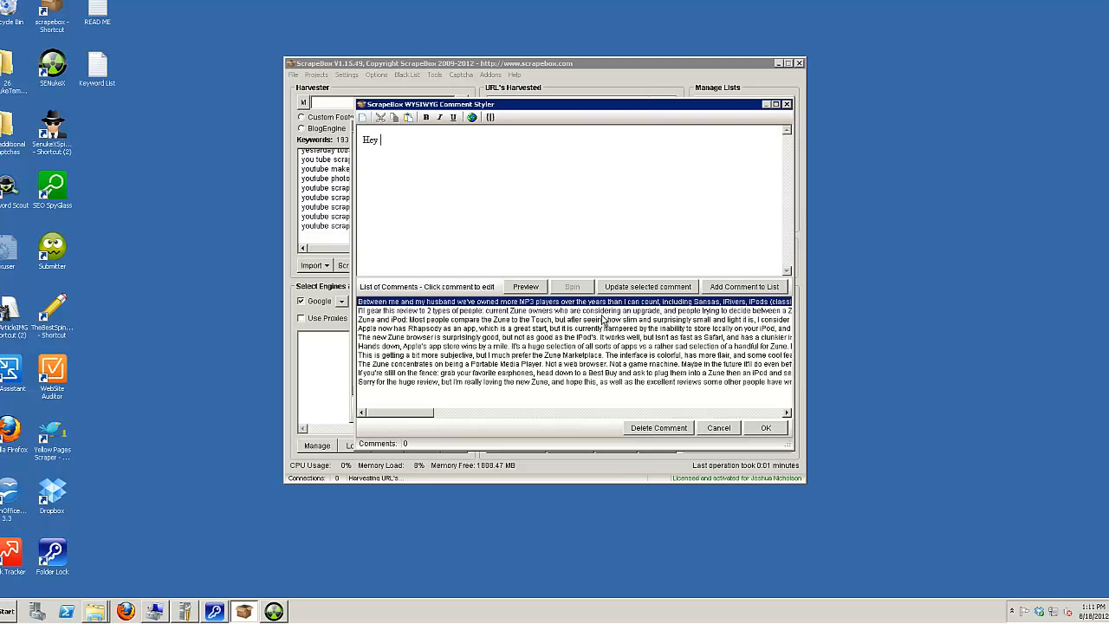
text(there how are you? I)
key(BackSpace)
text(Ever thought abot)
key(BackSpace)
key(BackSpace)
text(ut )
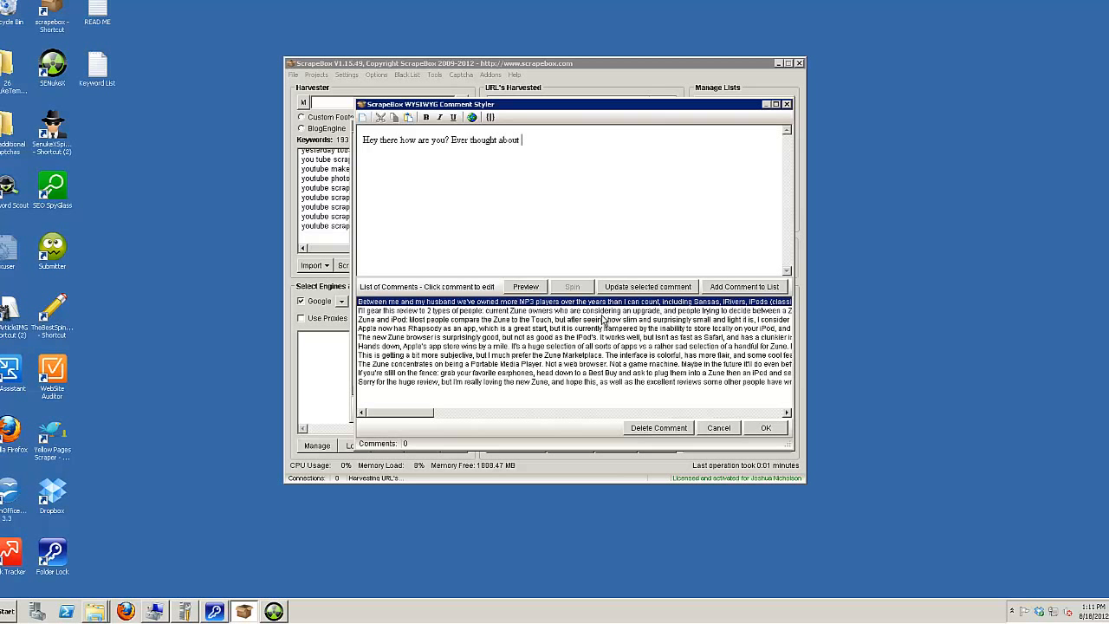
text(doing your own SEO? For as little as $)
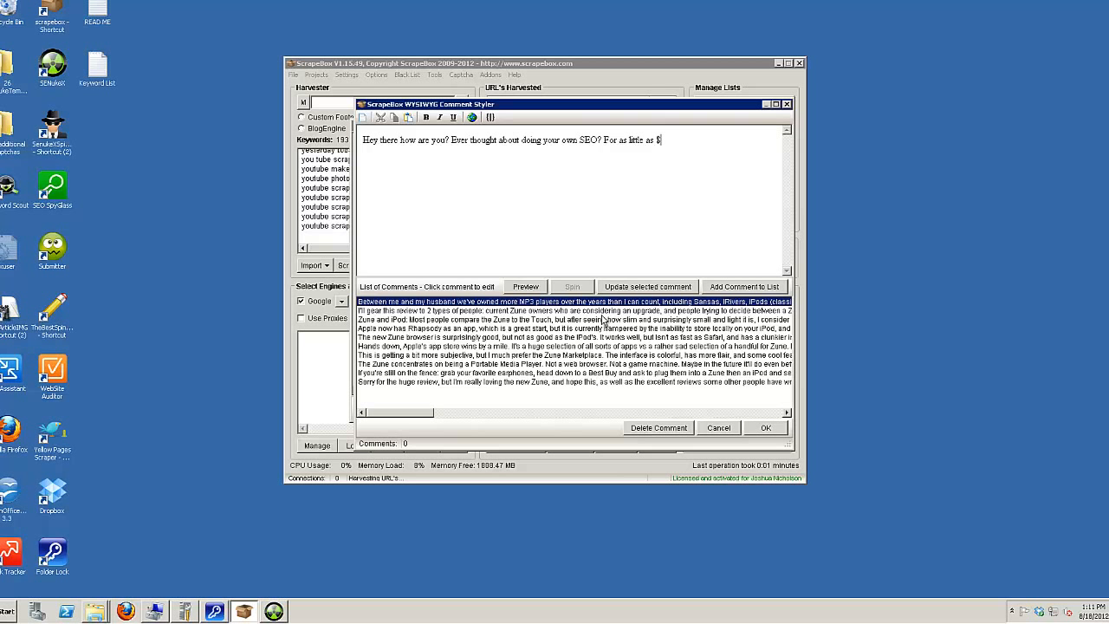
Step: Complete the first comment with "30/m you can! And all it takes is a few minutes a day! Check it out! Extreme SEO Tools" and update it
text(30/m you can! And all it takes is a few )
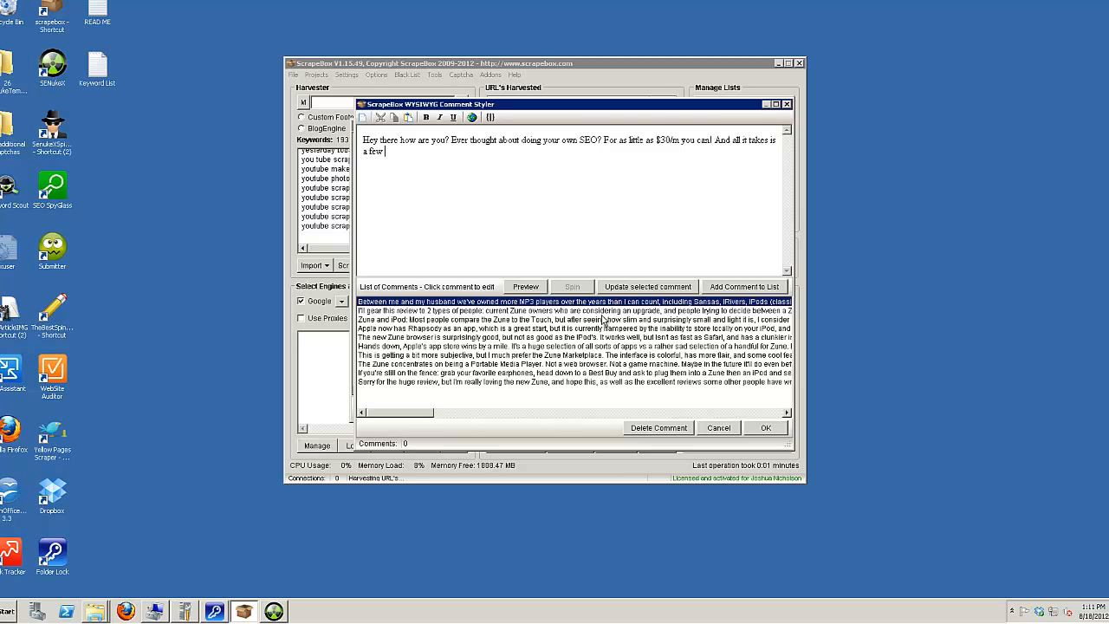
text(minutes a day!)
text(Check it out!)
key(BackSpace)
text(Extreme SEO Tools.)
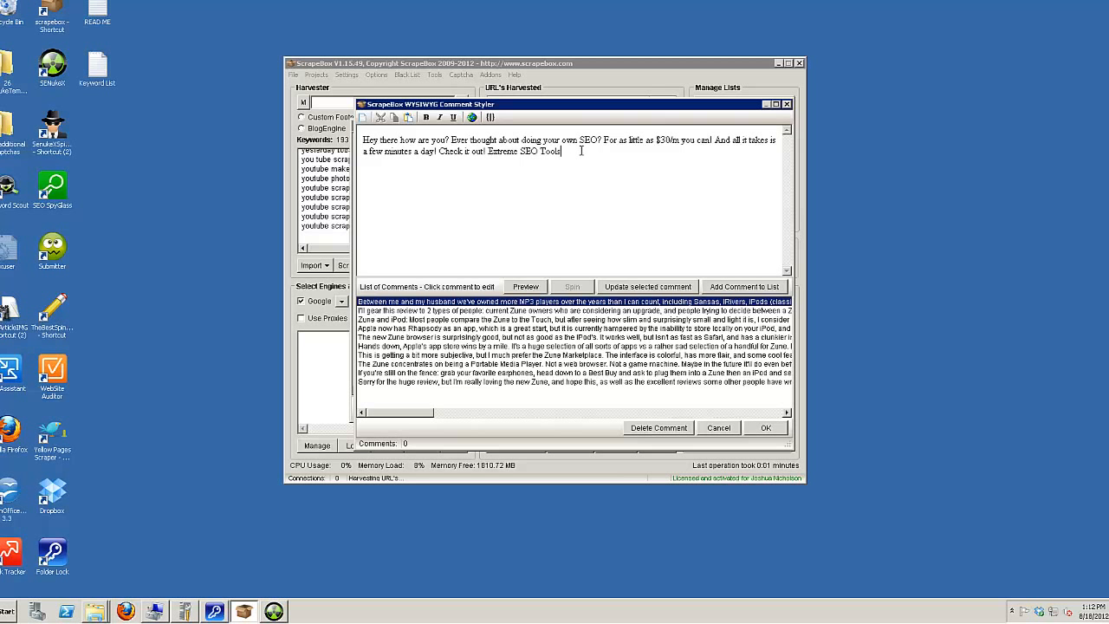
click(655, 287)
Step: Replace the second comment's text with "Find out how you can get traffic to your site withoug spending alot of money"
click(488, 311)
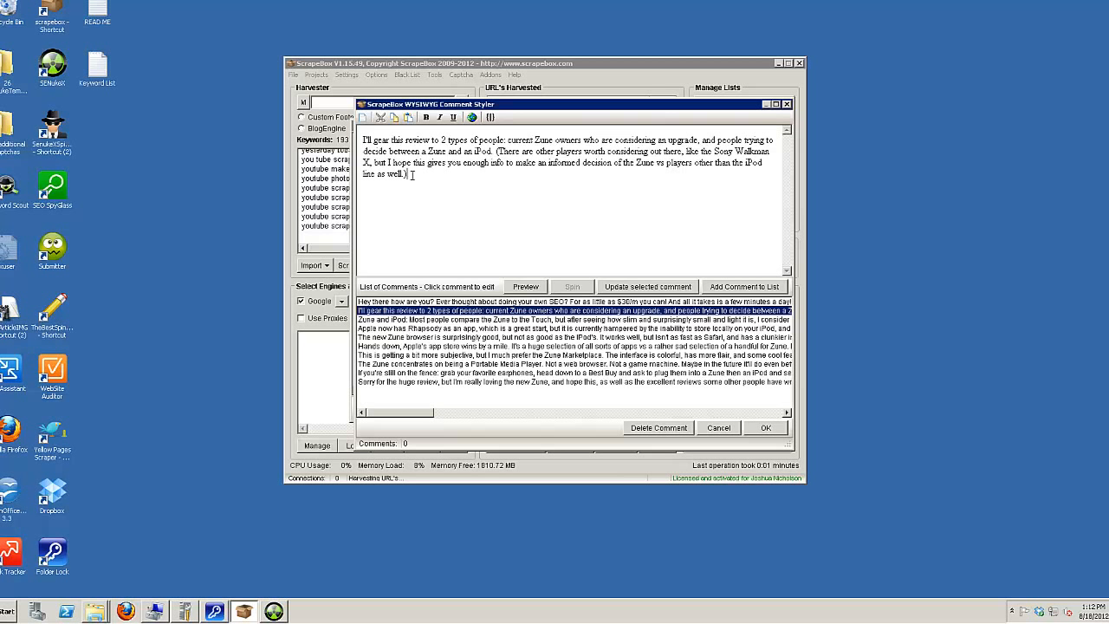
drag(406, 193, 374, 152)
text(Find out how you )
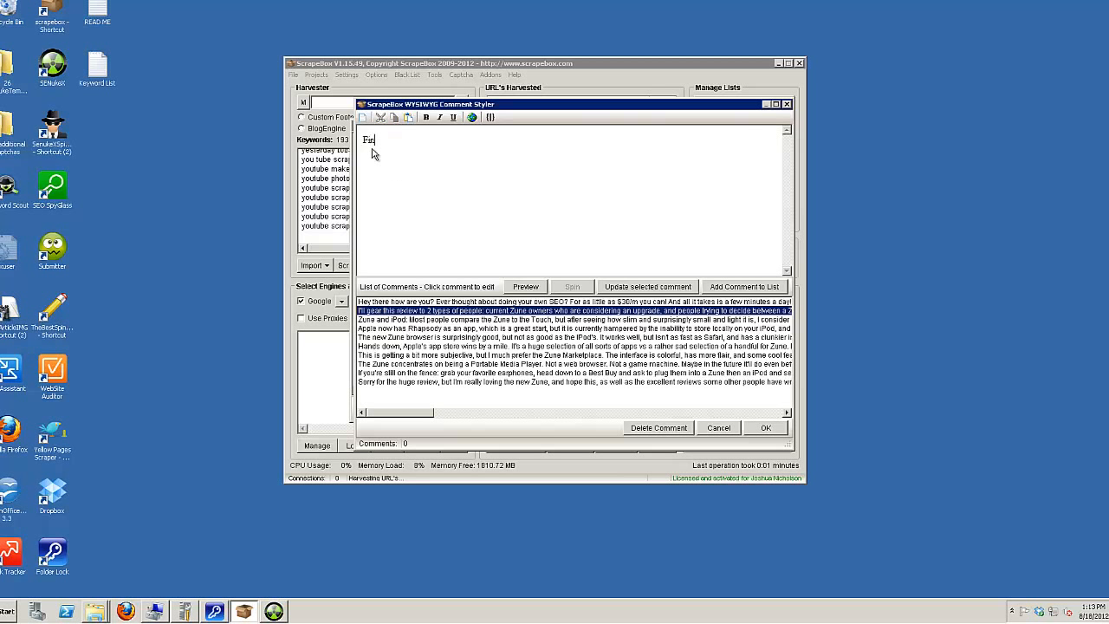
text(can get traffic to your site )
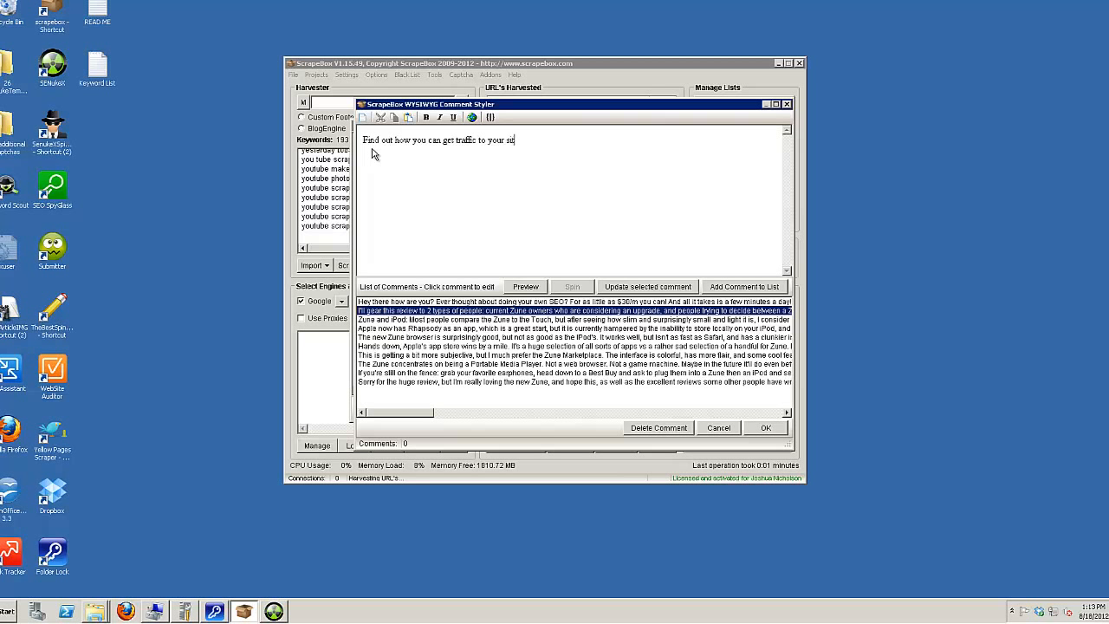
text(withoug spending alot of money)
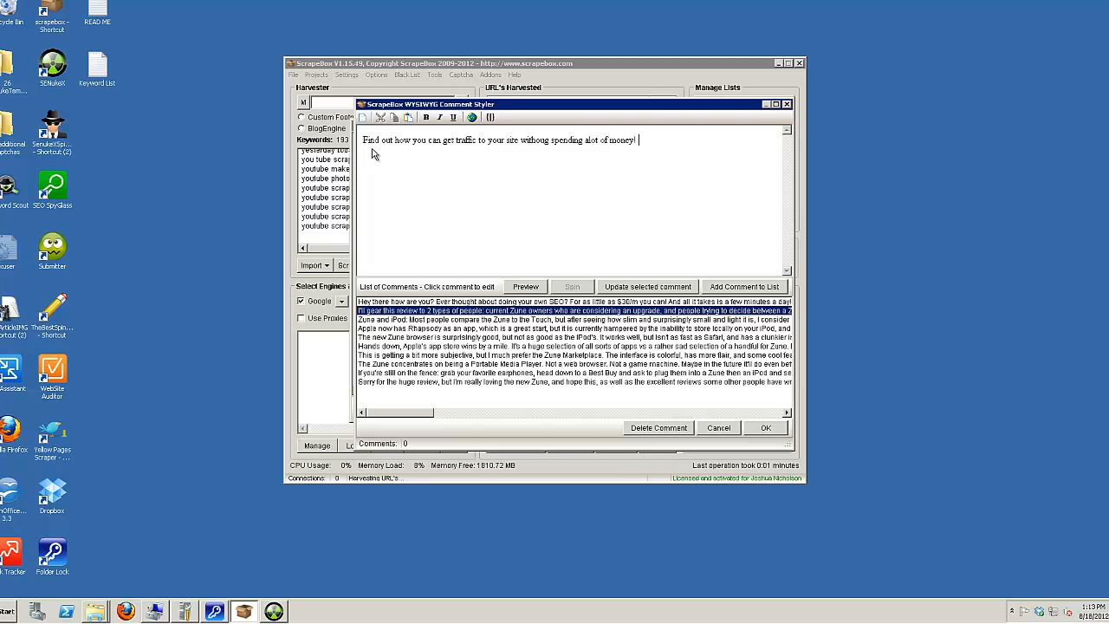
Step: Continue the second comment with "! All it takes is 20 minutes a day and you can have a money making website."
text(! All it takes is 20 minutes a day and yo)
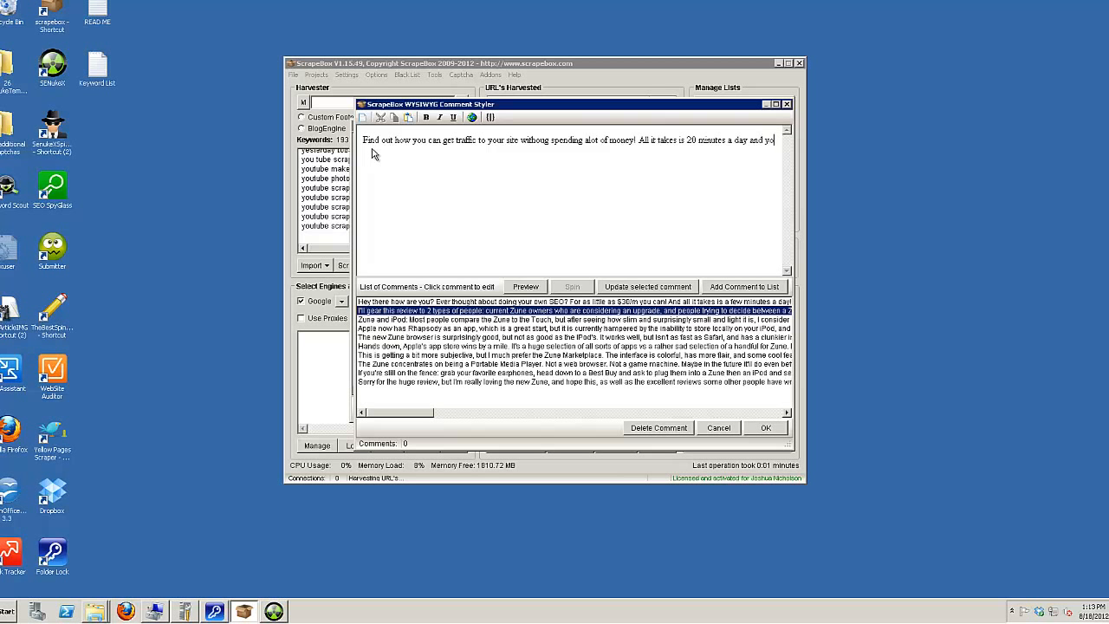
text(u can have a money making website.)
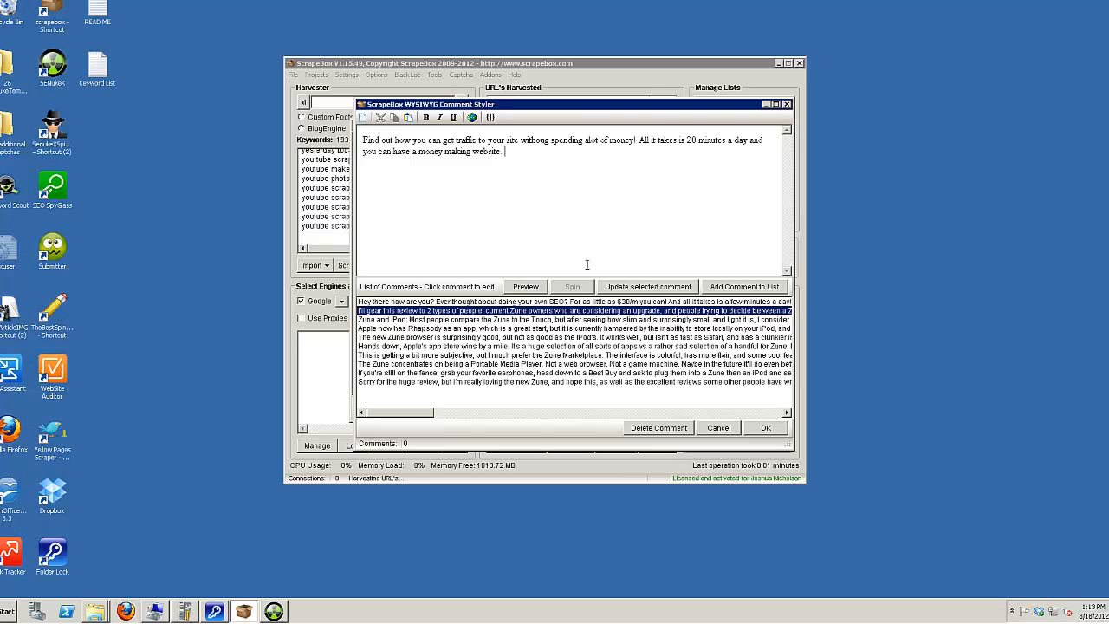
Step: End the second comment with "Give it a try and you'll see just how everyone is getting great and amazing results!"
text( Give it a try and you'll see just how people)
key(BackSpace)
key(BackSpace)
key(BackSpace)
key(BackSpace)
key(BackSpace)
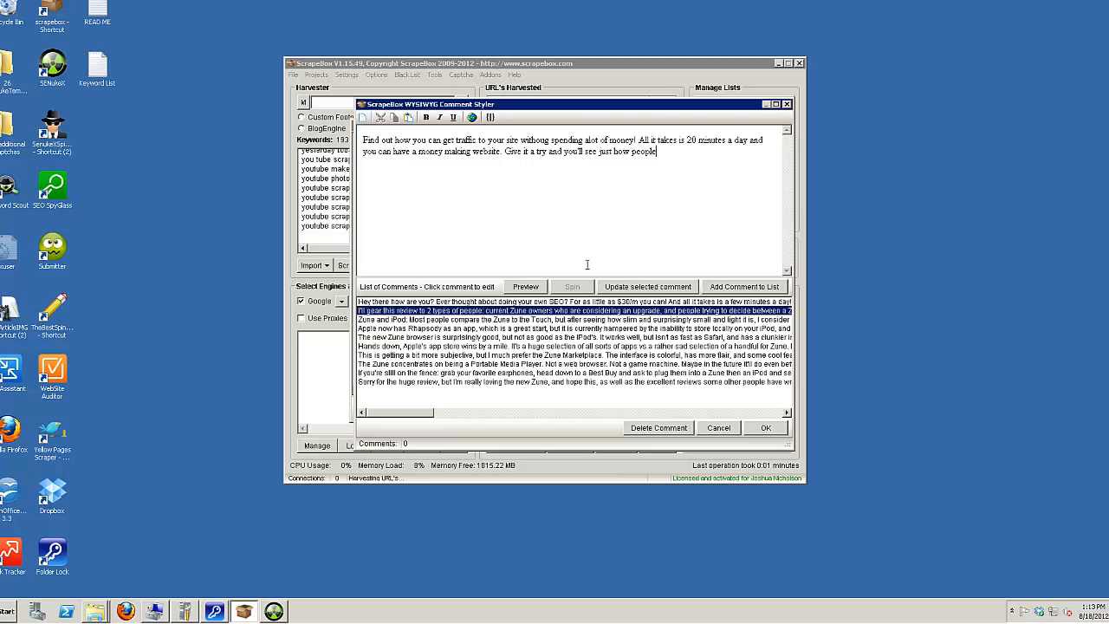
key(BackSpace)
key(BackSpace)
text(everyone is getting great and amazing re)
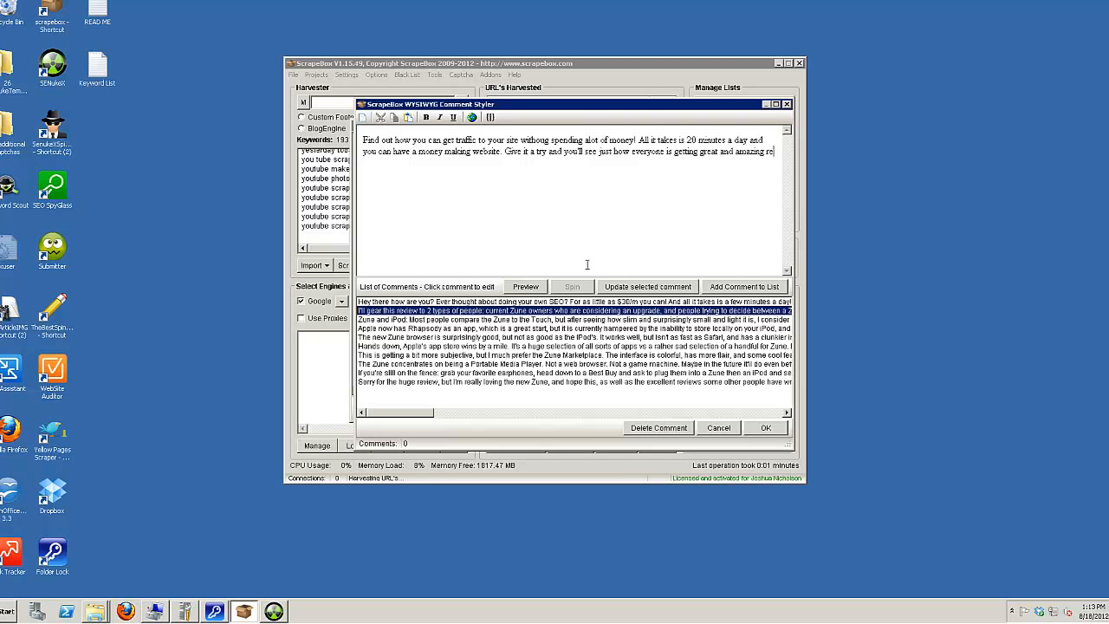
text(sults!)
Step: Turn the word "website" in the second comment into a spin group with the alternative "site", and update the comment in the list
double_click(486, 152)
click(489, 117)
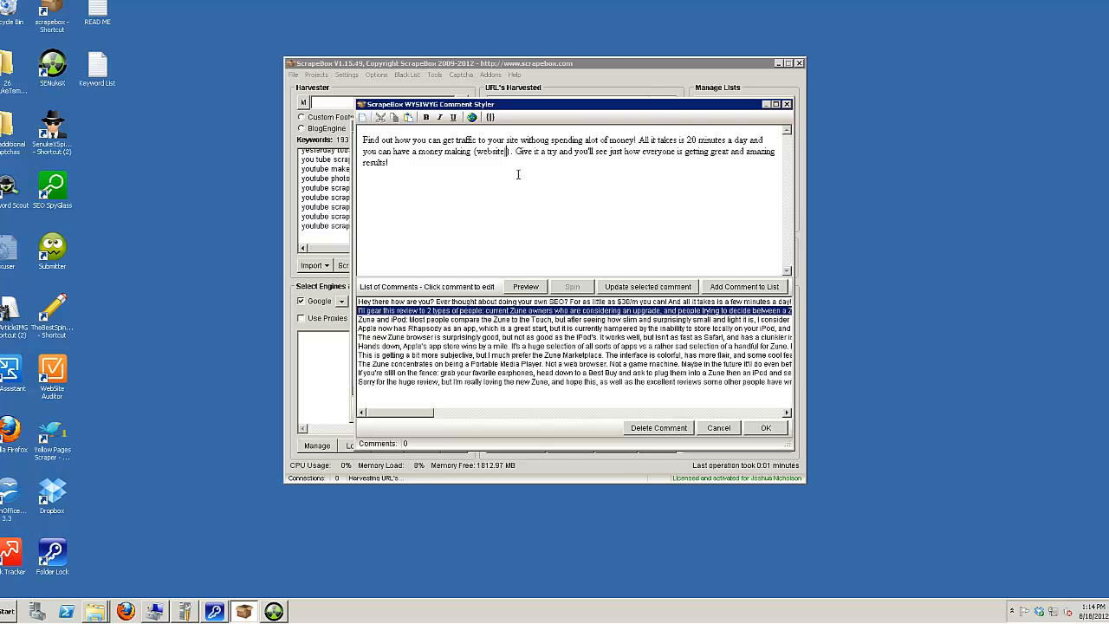
text(w)
key(BackSpace)
text(site)
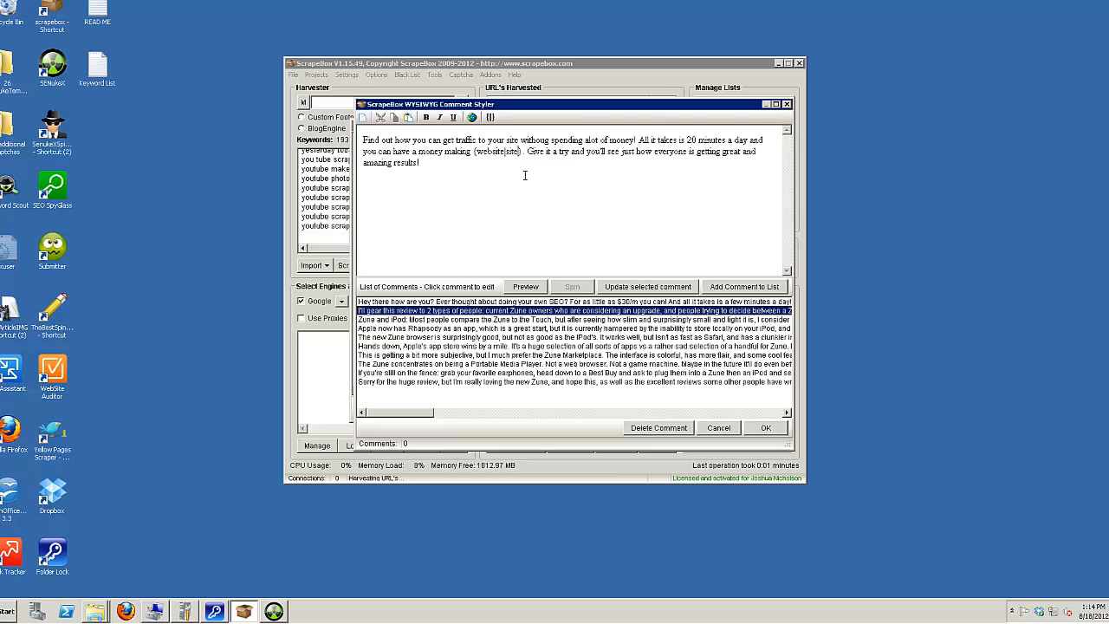
click(458, 165)
click(648, 286)
Step: Replace the third comment's text with "See how the big boys are making money online! Spend 10-20 minutes of your time a day and that's it!"
click(545, 321)
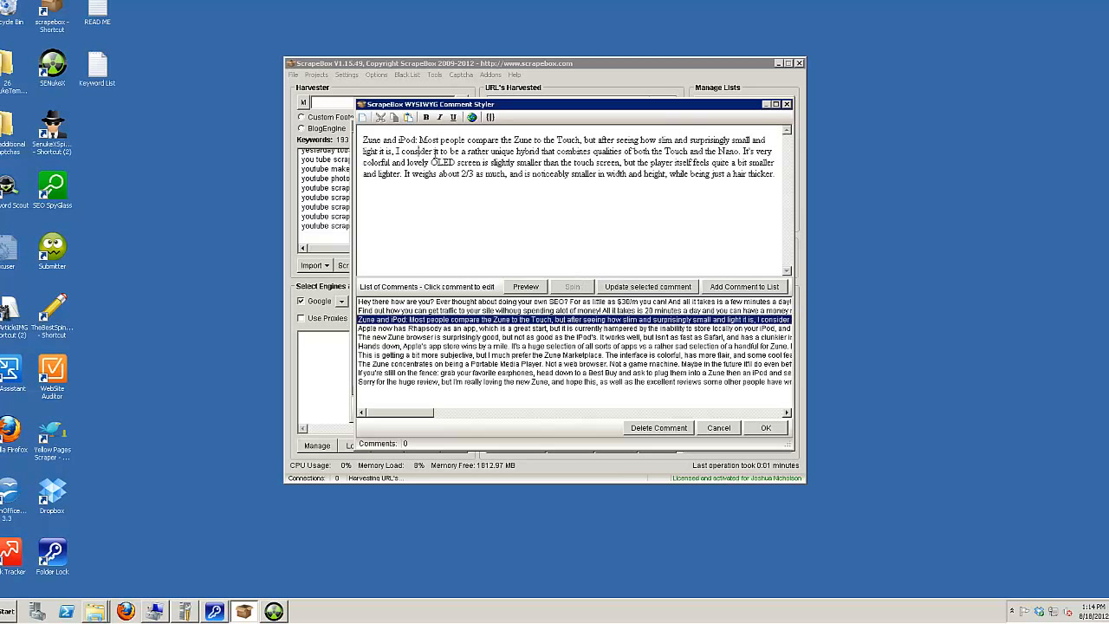
key(ctrl+a)
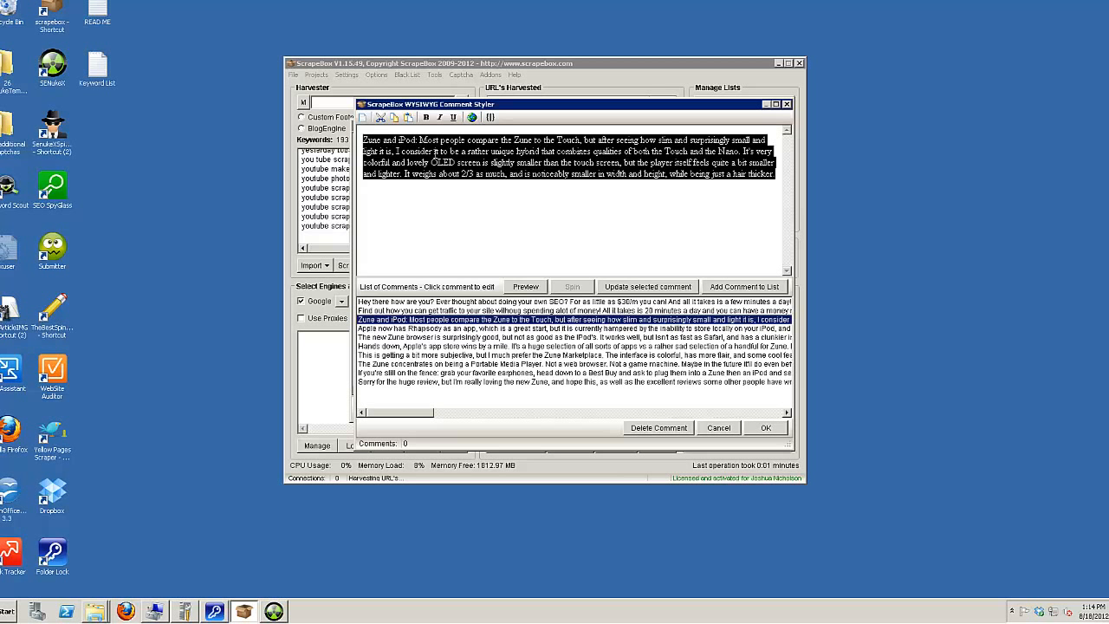
key(Delete)
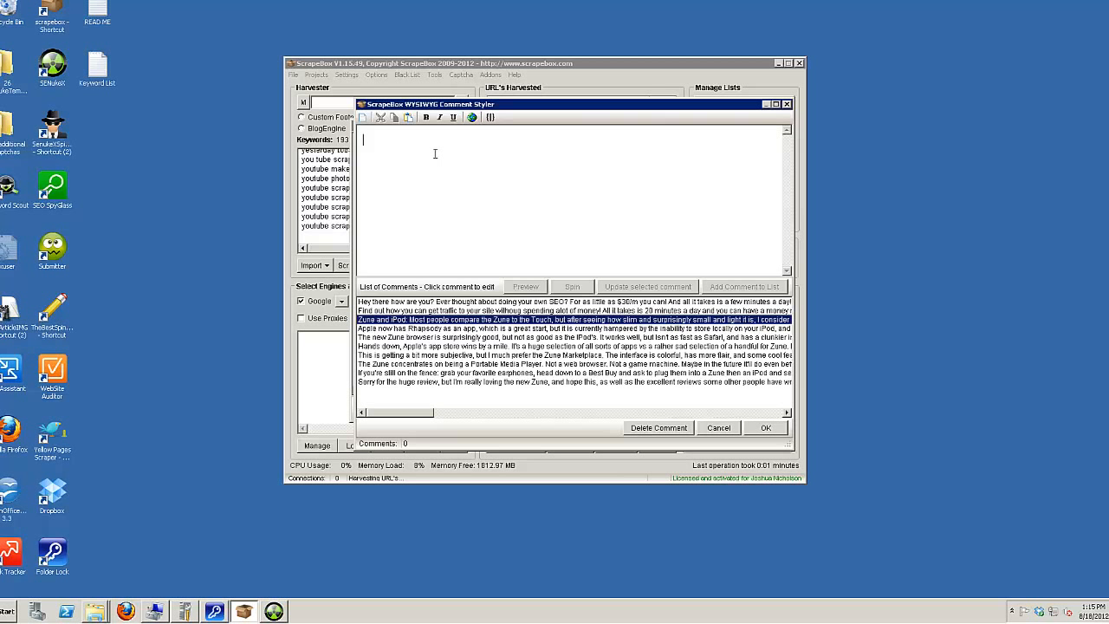
text(See)
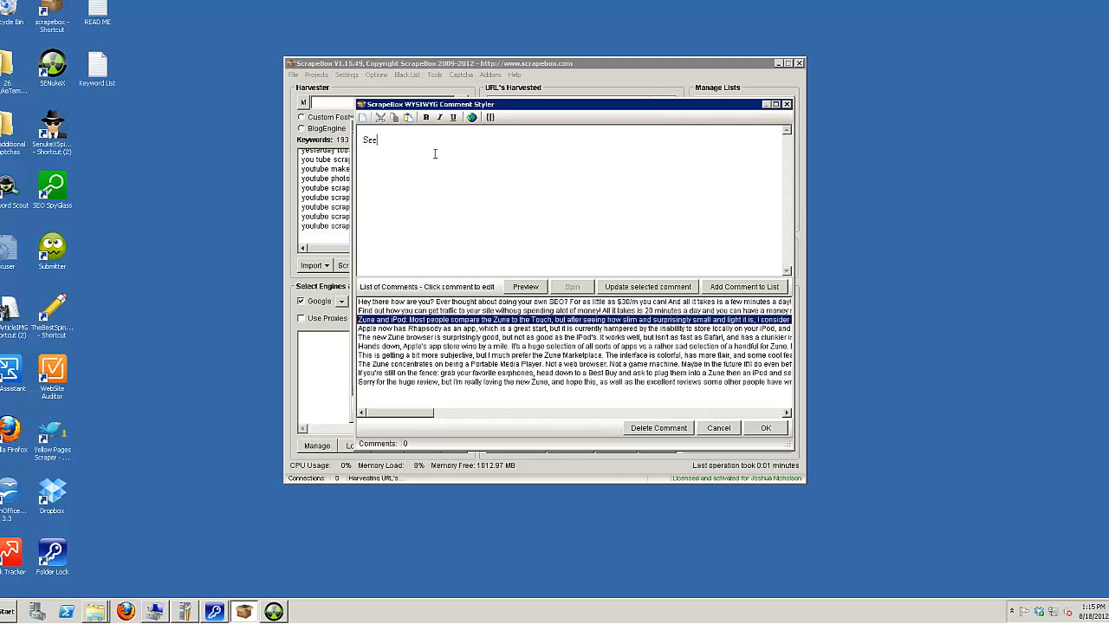
text( how the big boys are making money online! Spend 10)
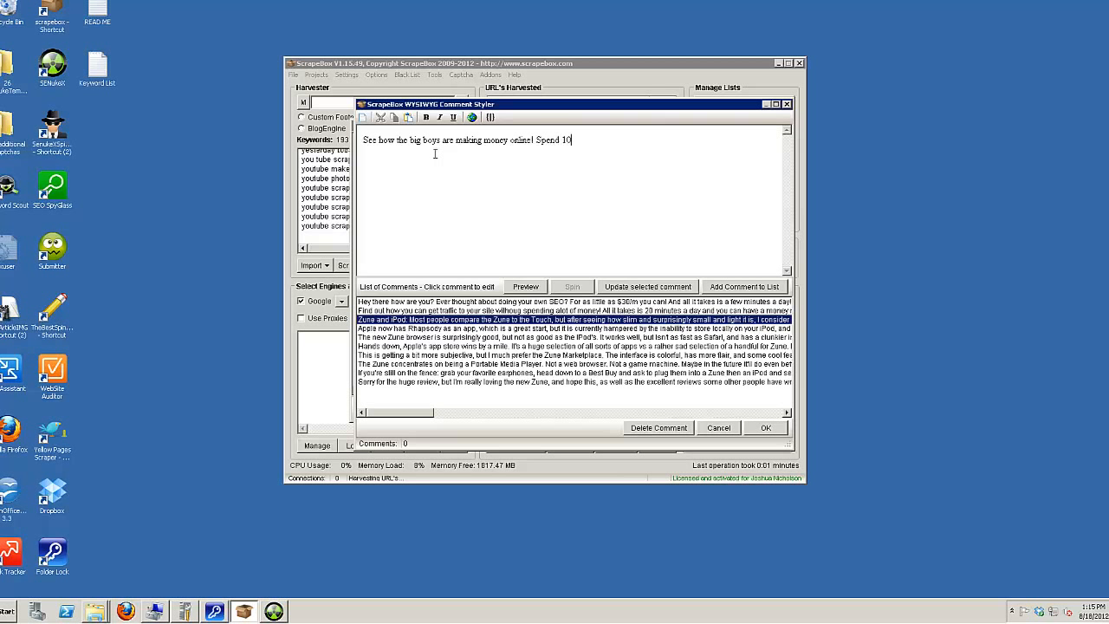
text(-20 minuted of)
key(BackSpace)
key(BackSpace)
key(BackSpace)
key(BackSpace)
text(s of your time a day and that's it!)
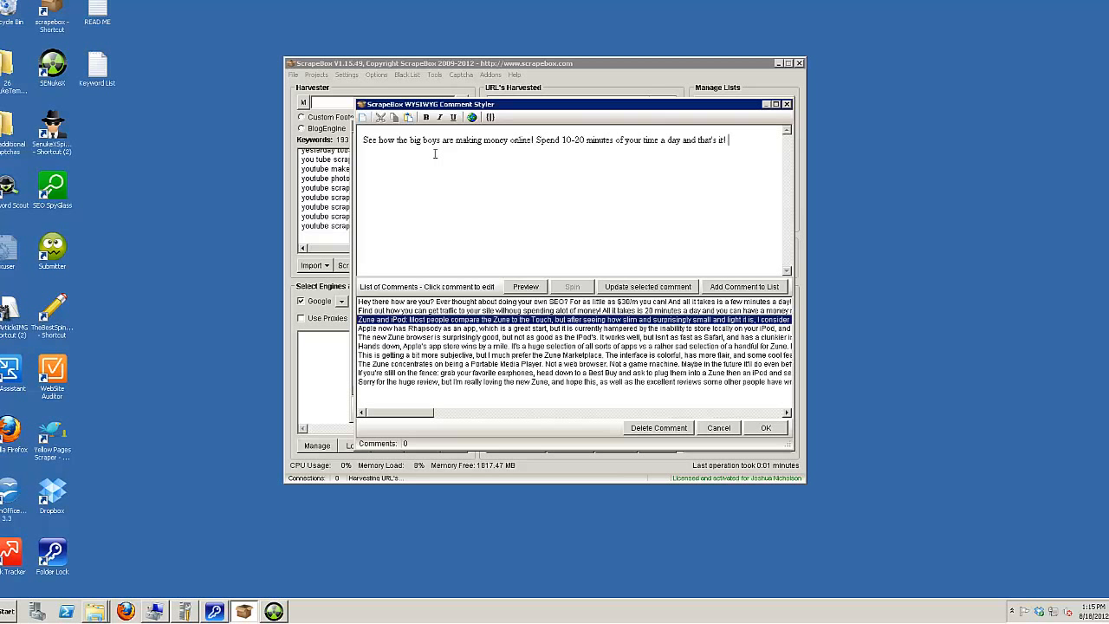
Step: Continue the third comment with "Want to see how to make money online with automation? Than you have to see this! CLICK HERE"
text(Want to see how to make money online with automation? )
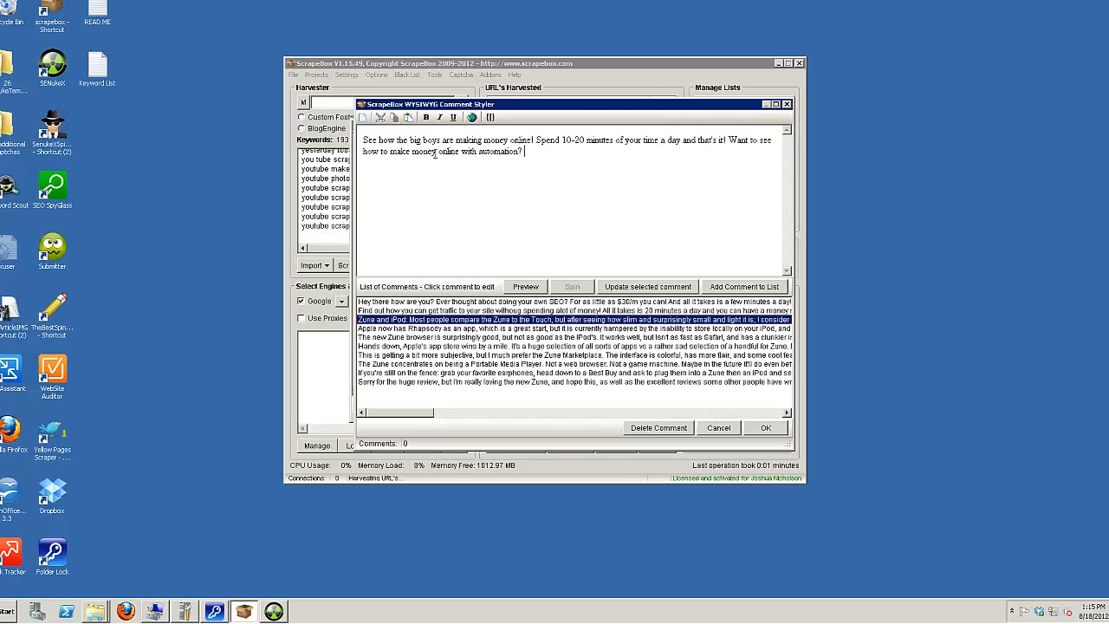
text(Than you have to see this!)
drag(593, 110, 483, 90)
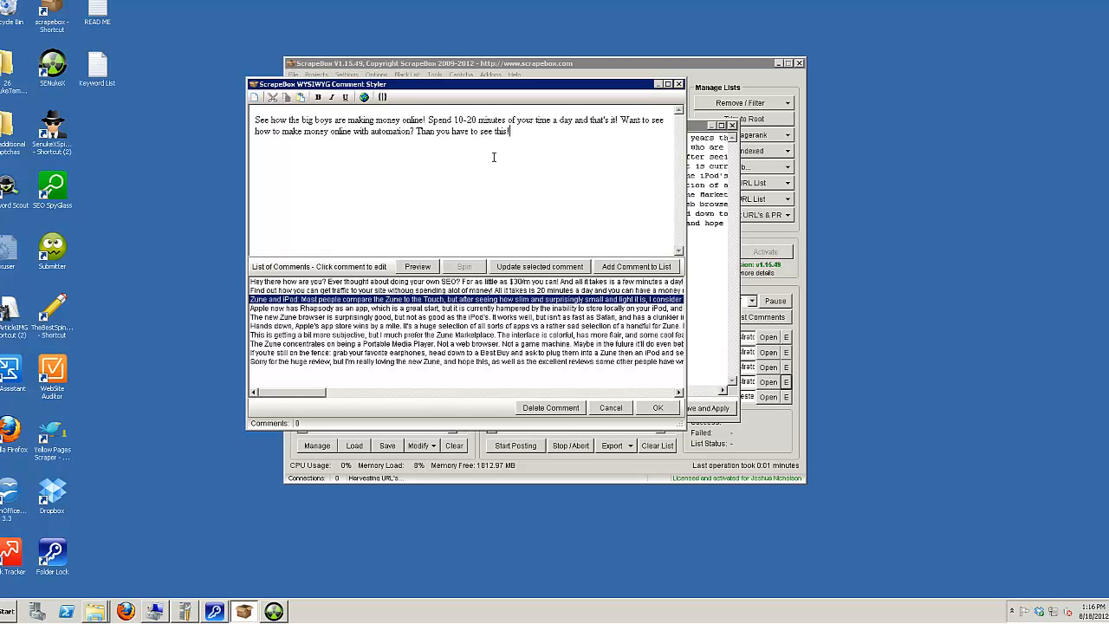
text(CLICK HERE)
drag(567, 132, 512, 132)
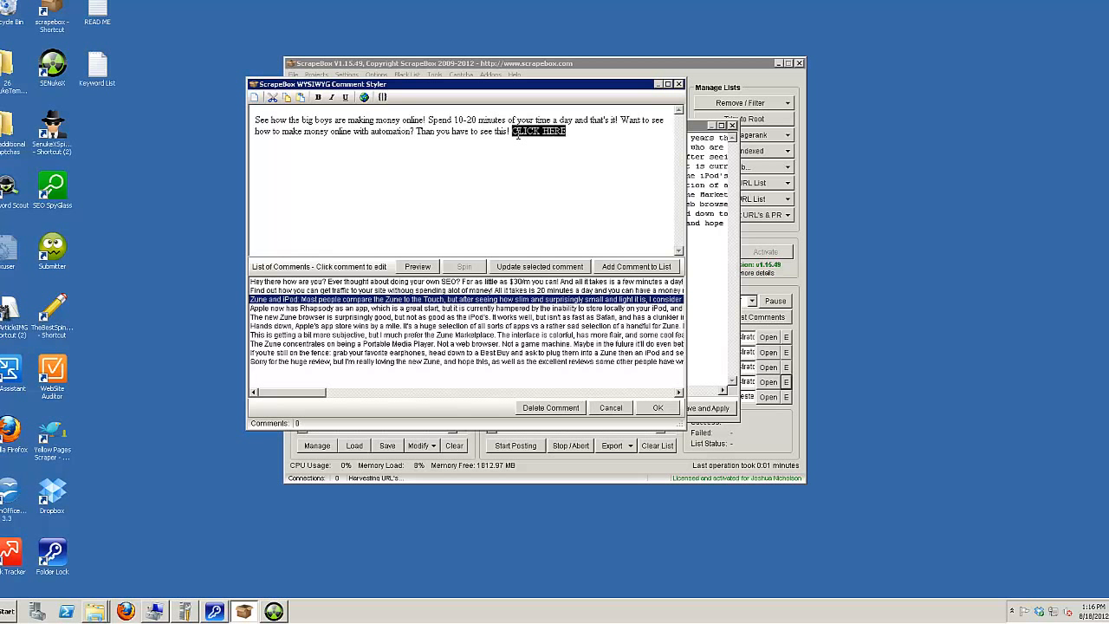
click(364, 98)
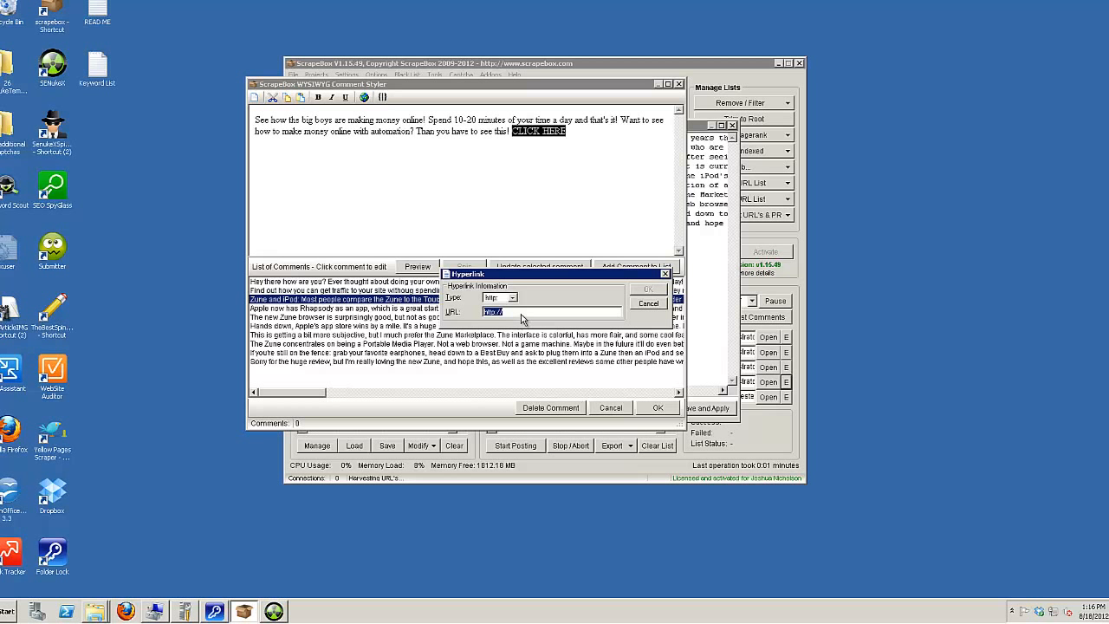
click(521, 313)
text(extremeseoto)
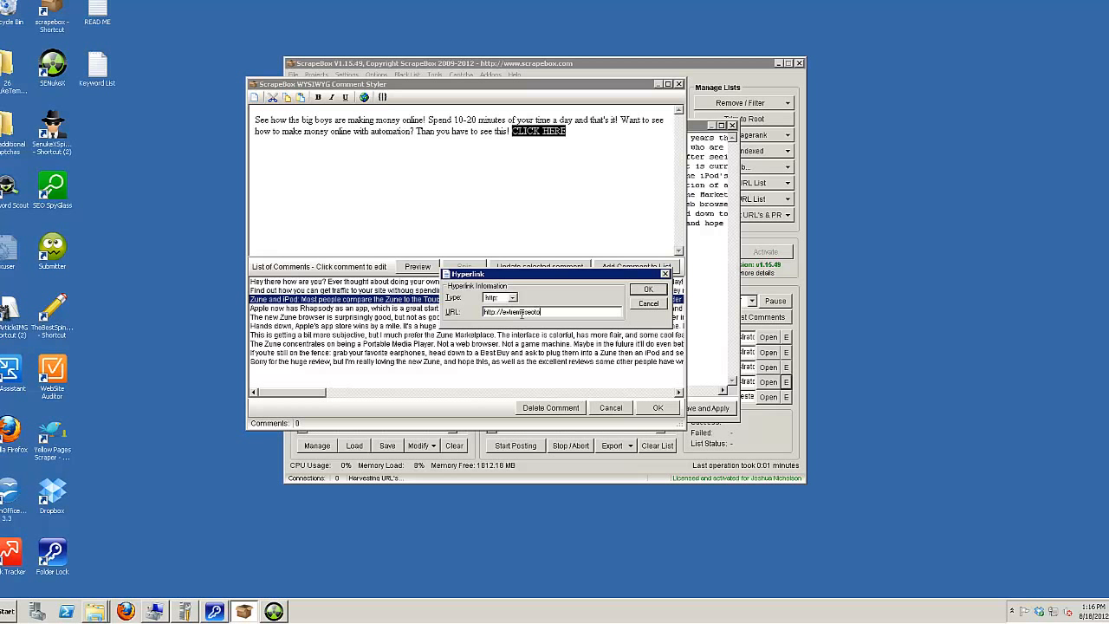
text(ols.com)
key(Return)
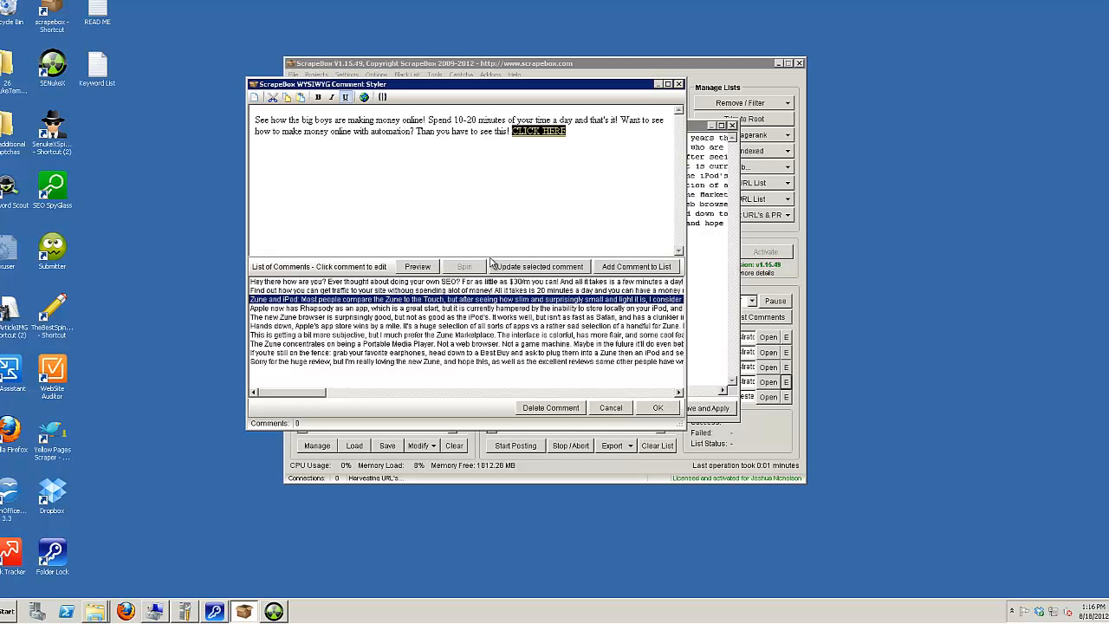
click(494, 265)
click(464, 290)
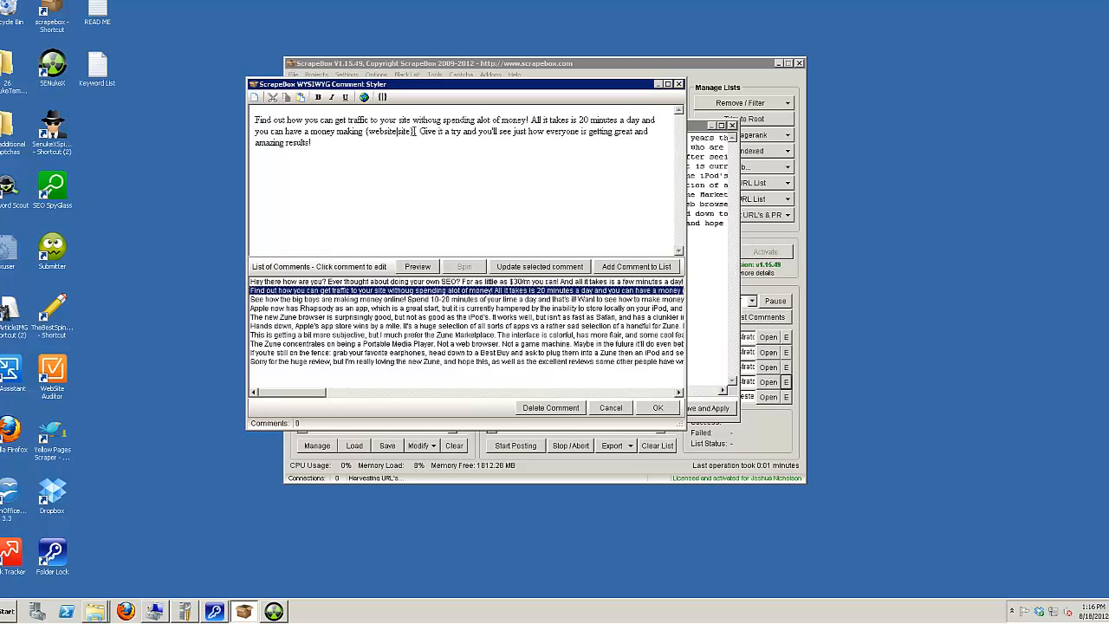
drag(413, 130, 366, 131)
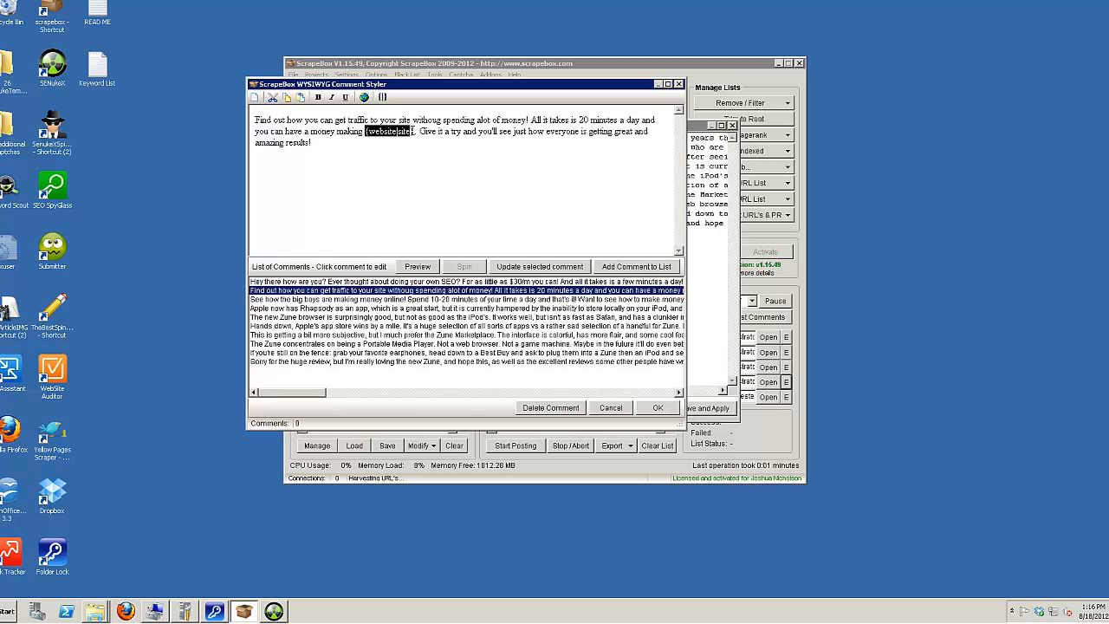
click(412, 137)
drag(418, 131, 364, 131)
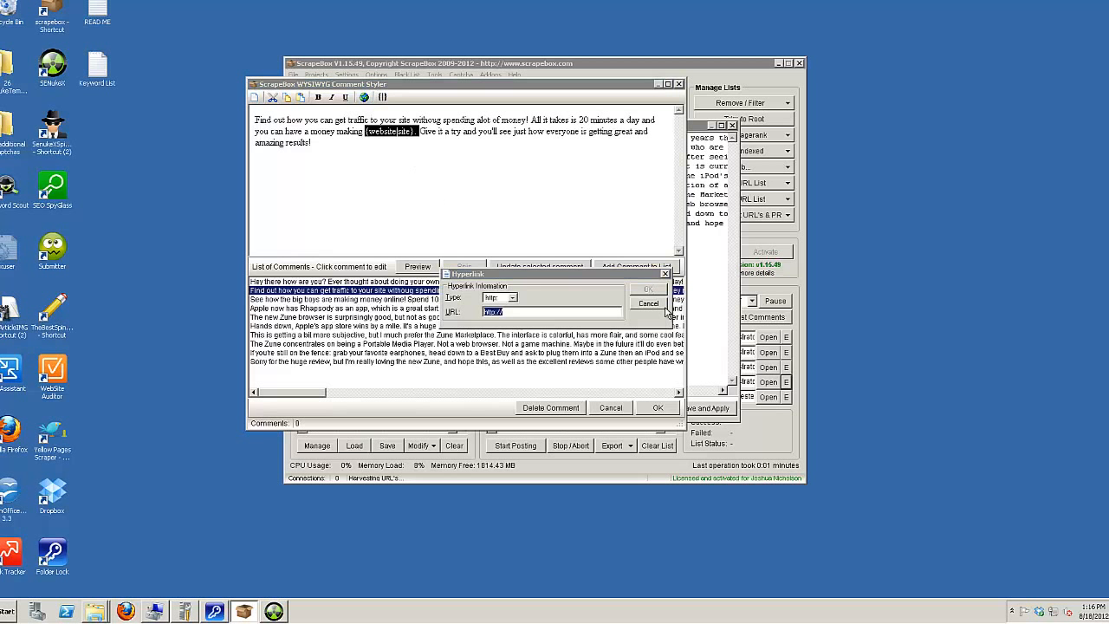
click(664, 305)
click(412, 130)
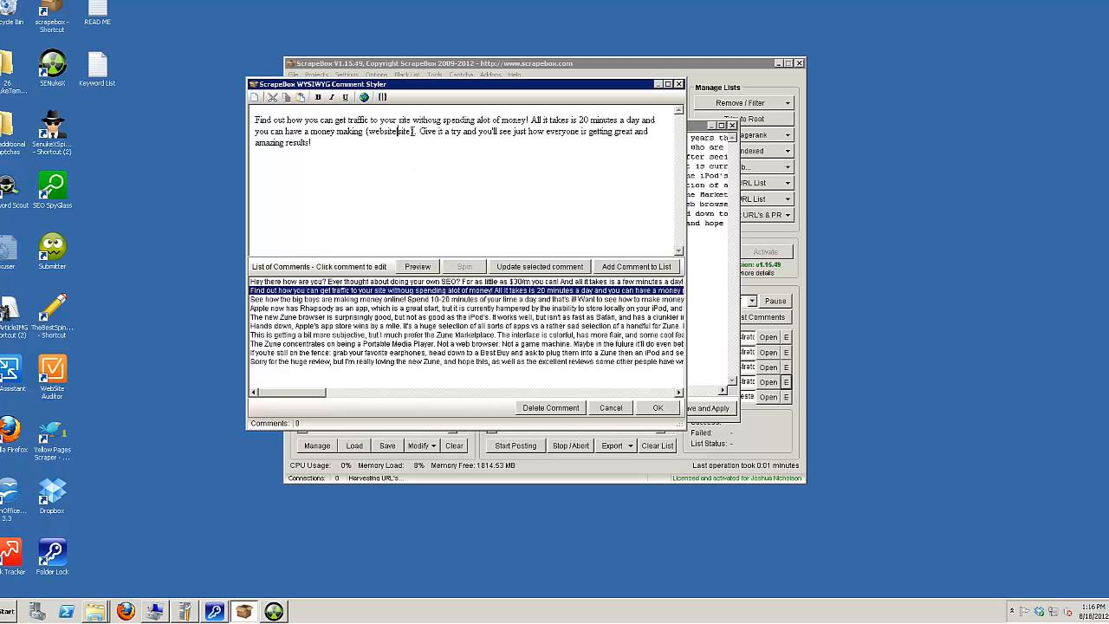
mouse_move(413, 131)
mouse_down()
mouse_move(367, 130)
mouse_move(413, 131)
mouse_up()
click(364, 129)
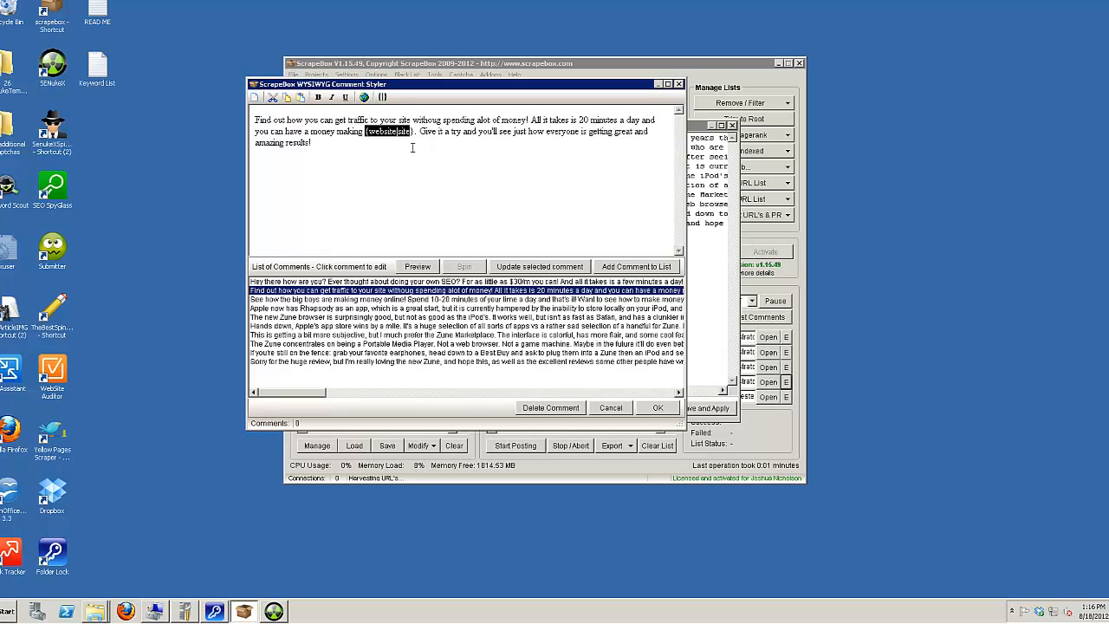
Step: Link the website/site spin group in the second comment to the extremeseotools web address and update the comment in the list
drag(417, 131, 371, 131)
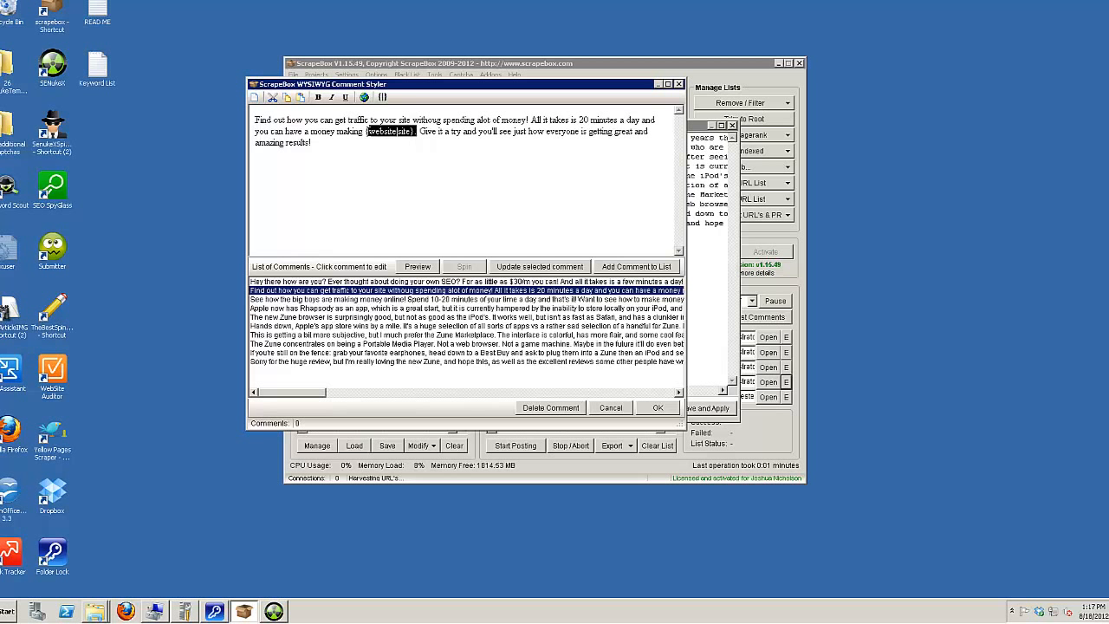
click(364, 96)
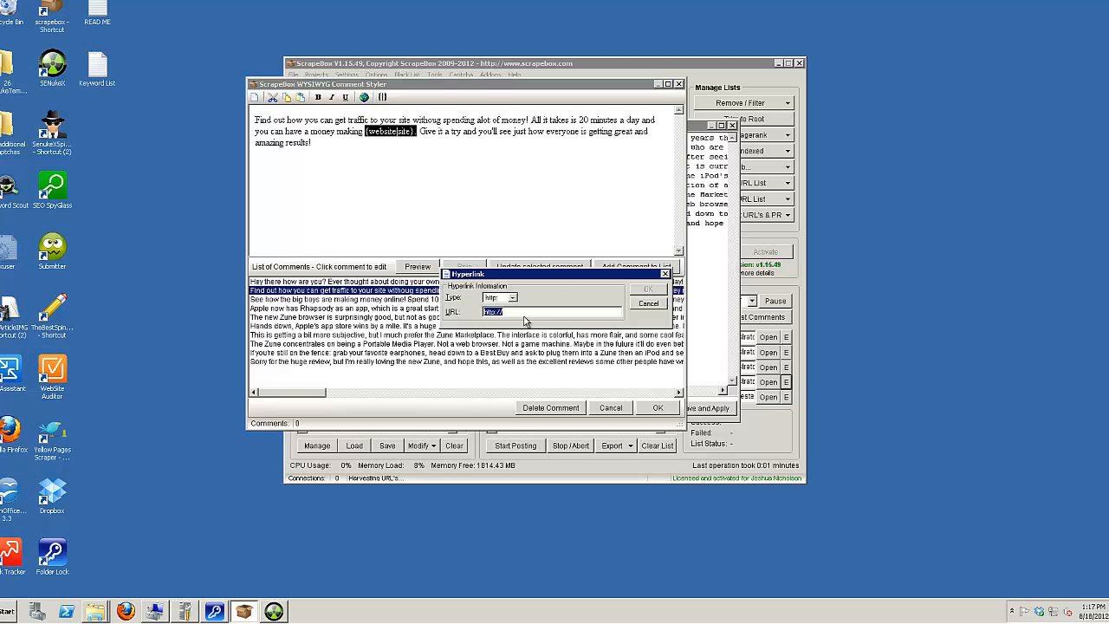
text(extreme)
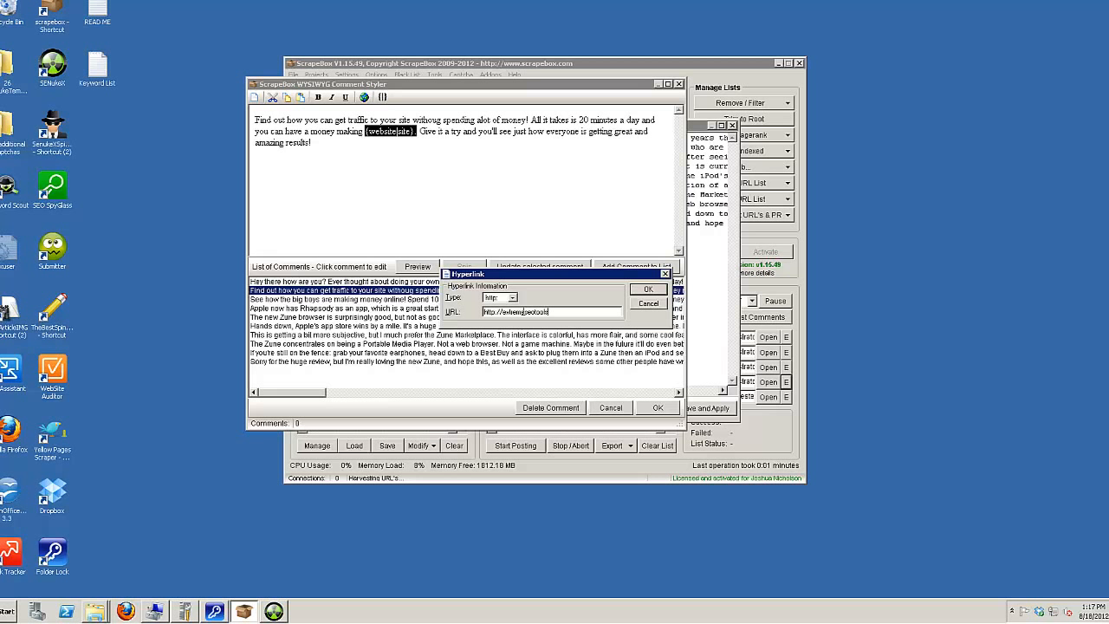
text(seotools)
key(Return)
click(514, 268)
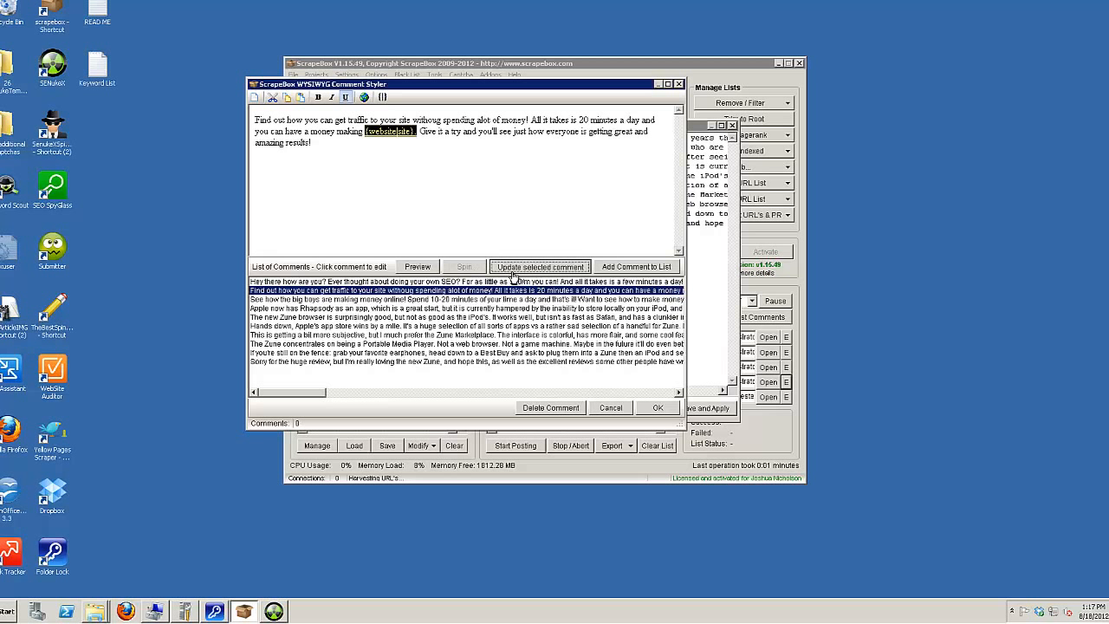
click(509, 282)
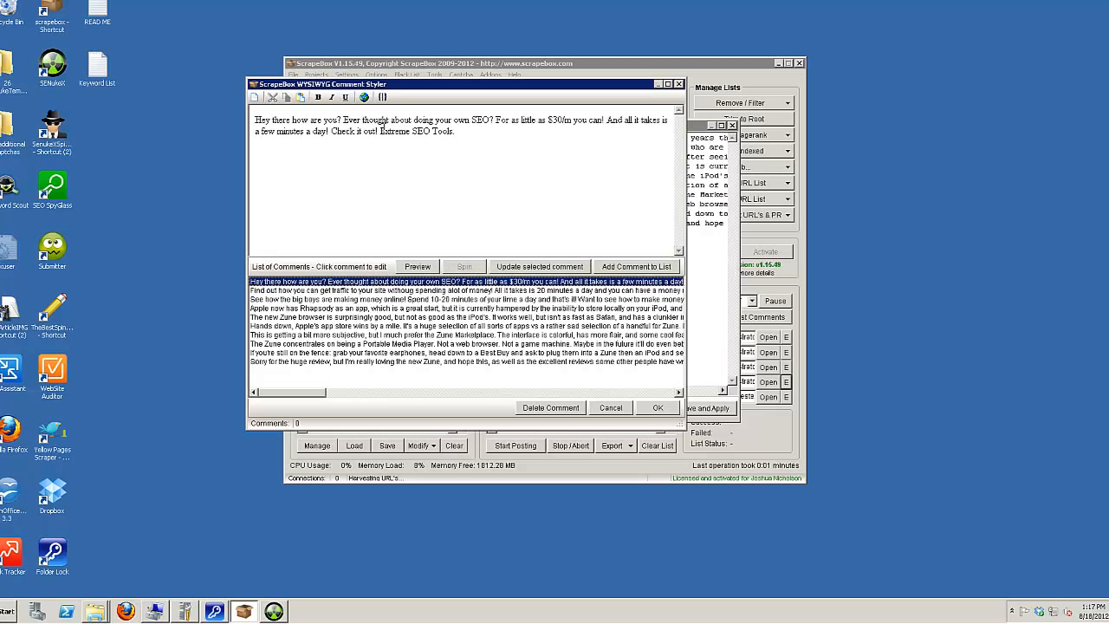
drag(379, 131, 453, 131)
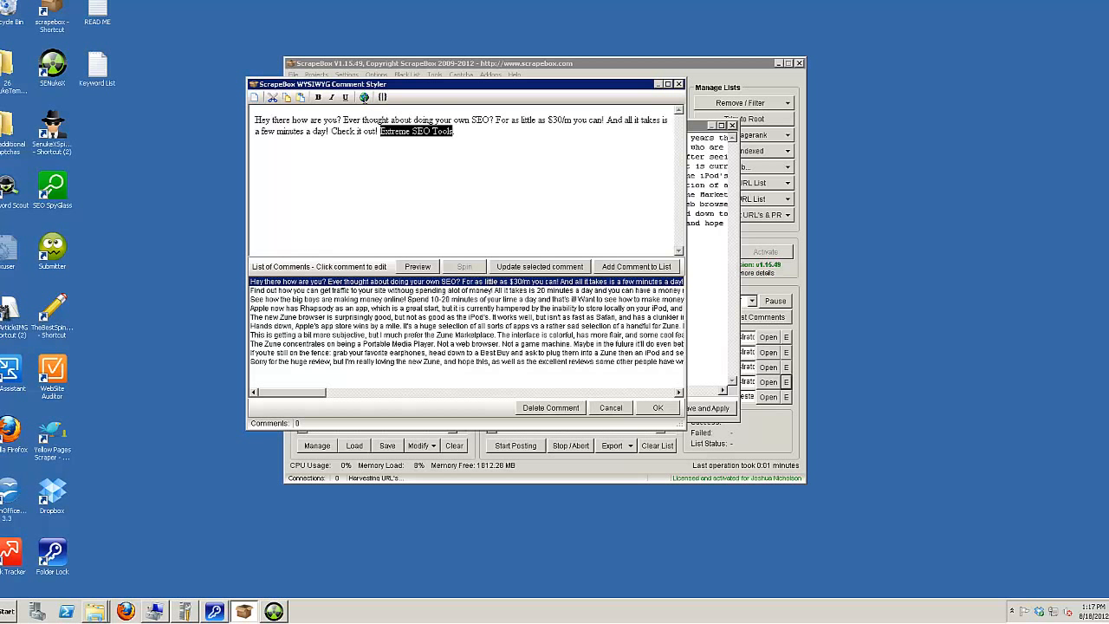
click(364, 97)
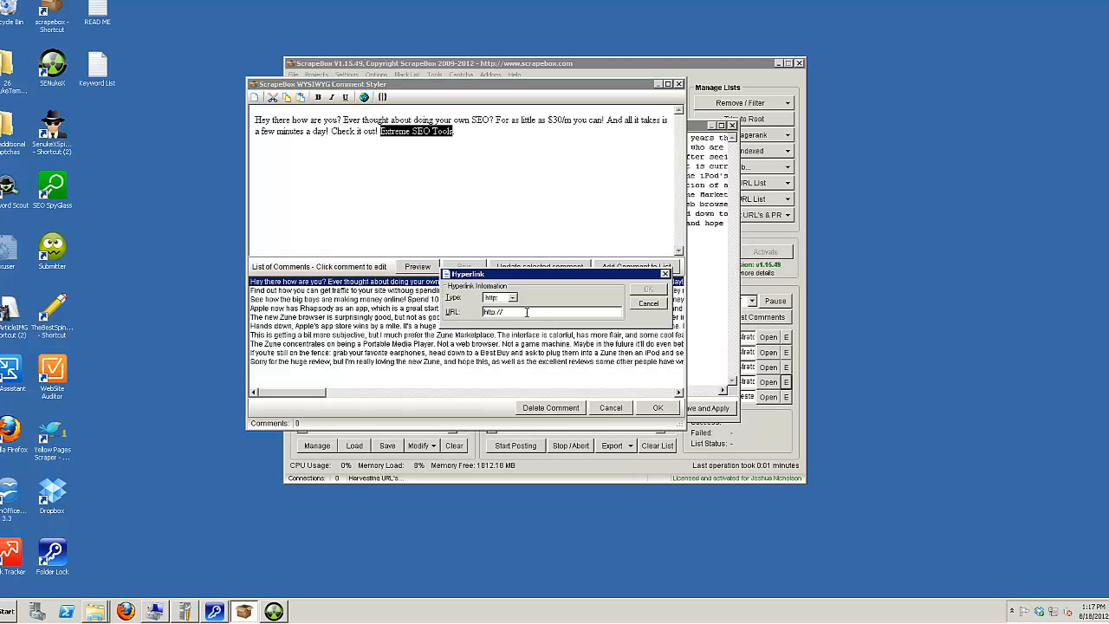
text(extremeseotools.com)
key(Return)
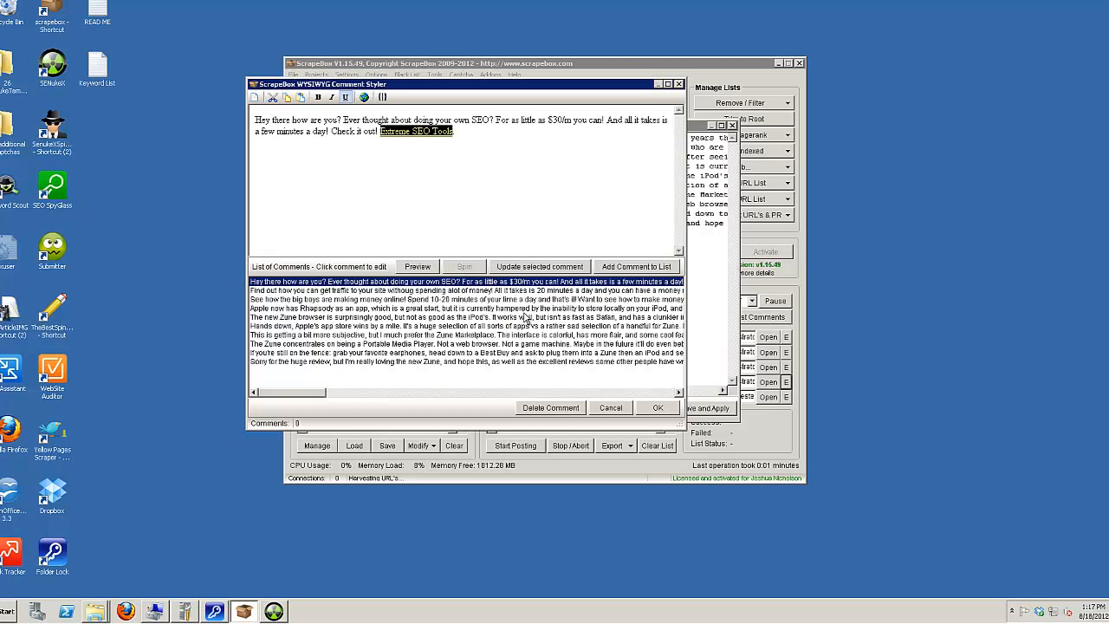
click(518, 299)
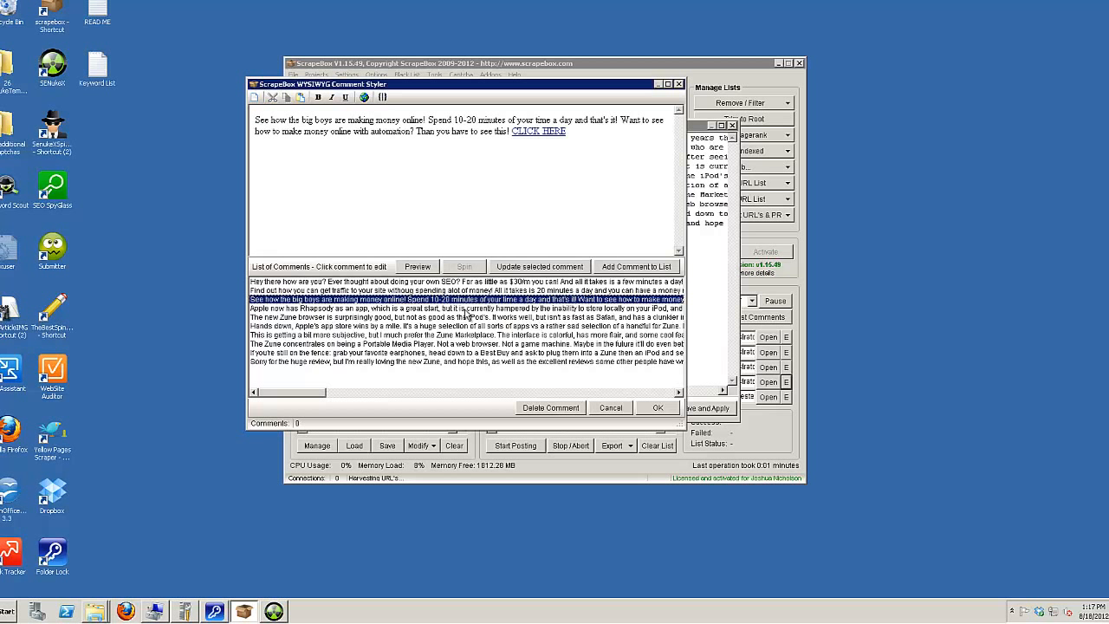
click(497, 283)
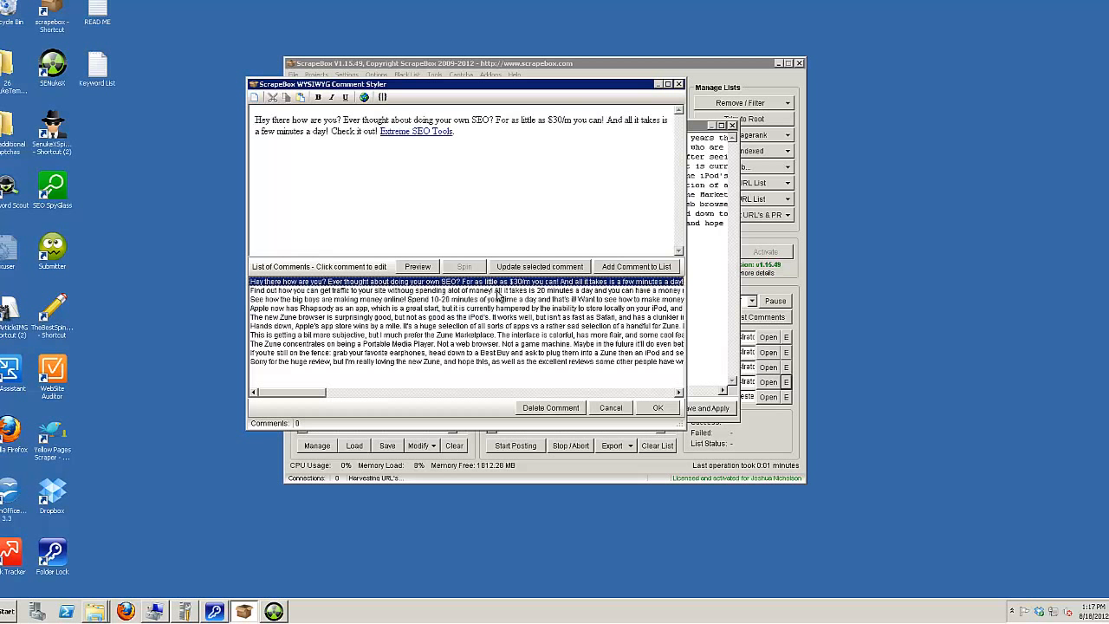
click(498, 291)
click(499, 300)
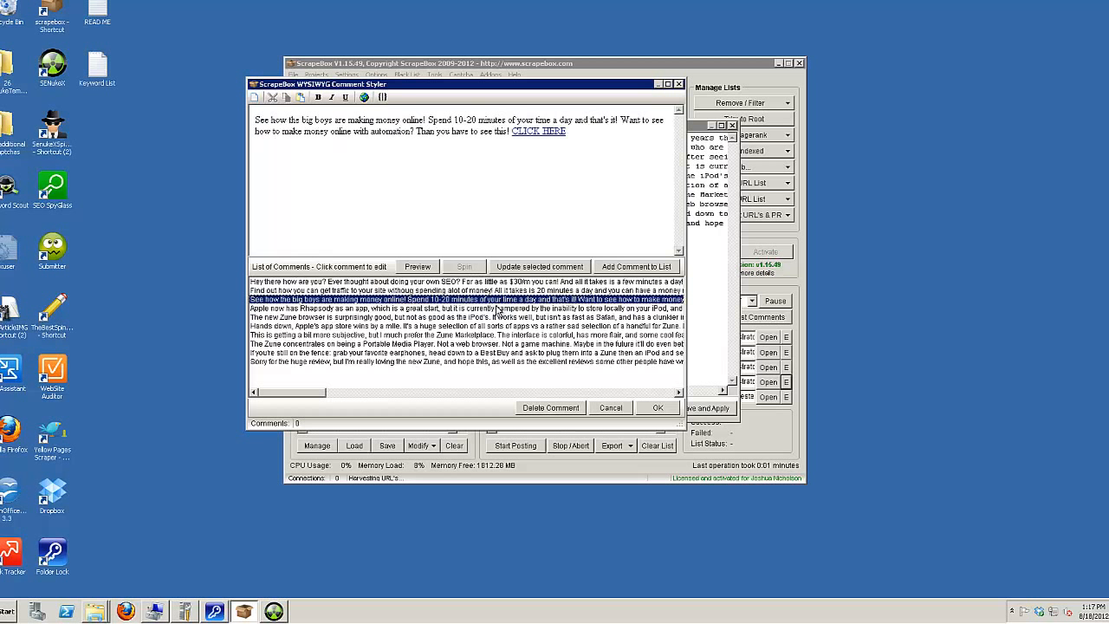
Step: Replace the fourth comment's text with "Why not automate your SEO? With SEnuke you can make your SEO look so natural that"
click(490, 308)
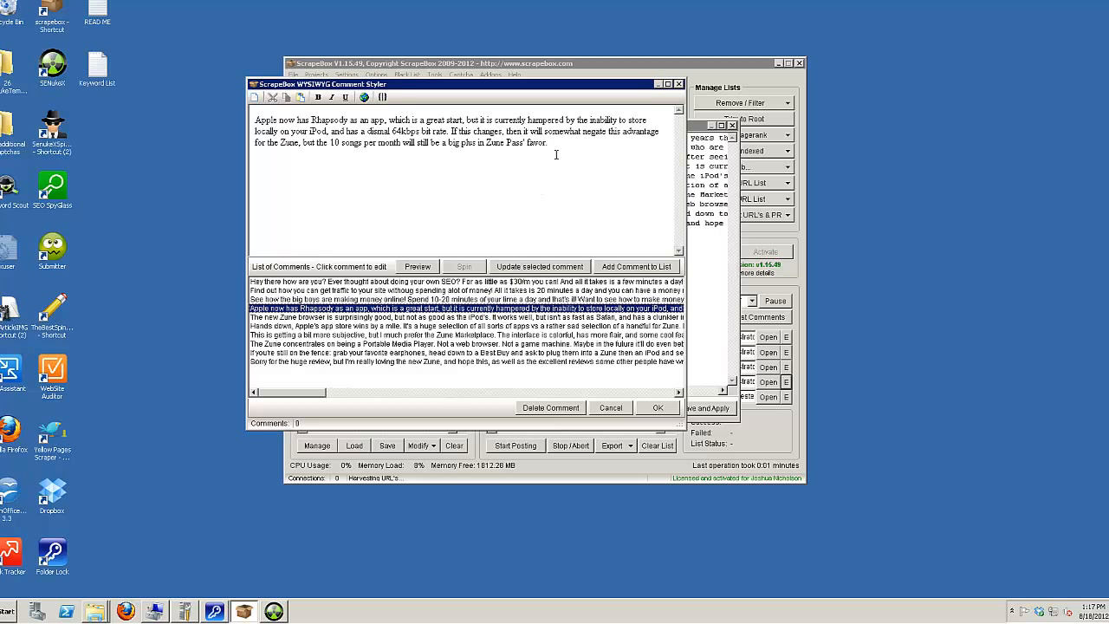
key(ctrl+a)
key(ctrl+x)
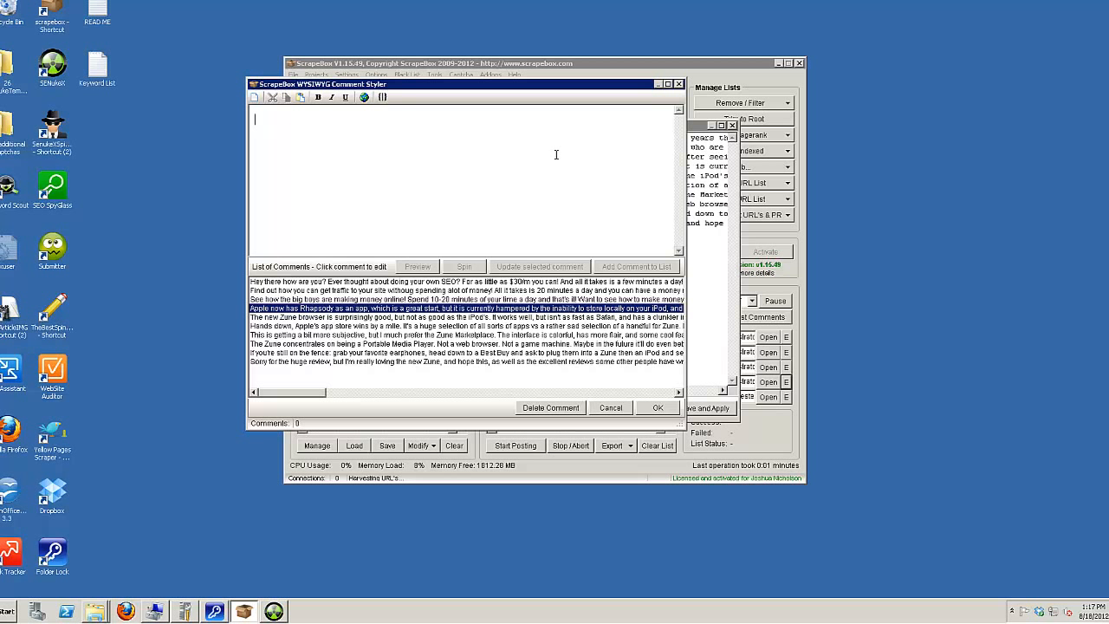
text(Why not auo)
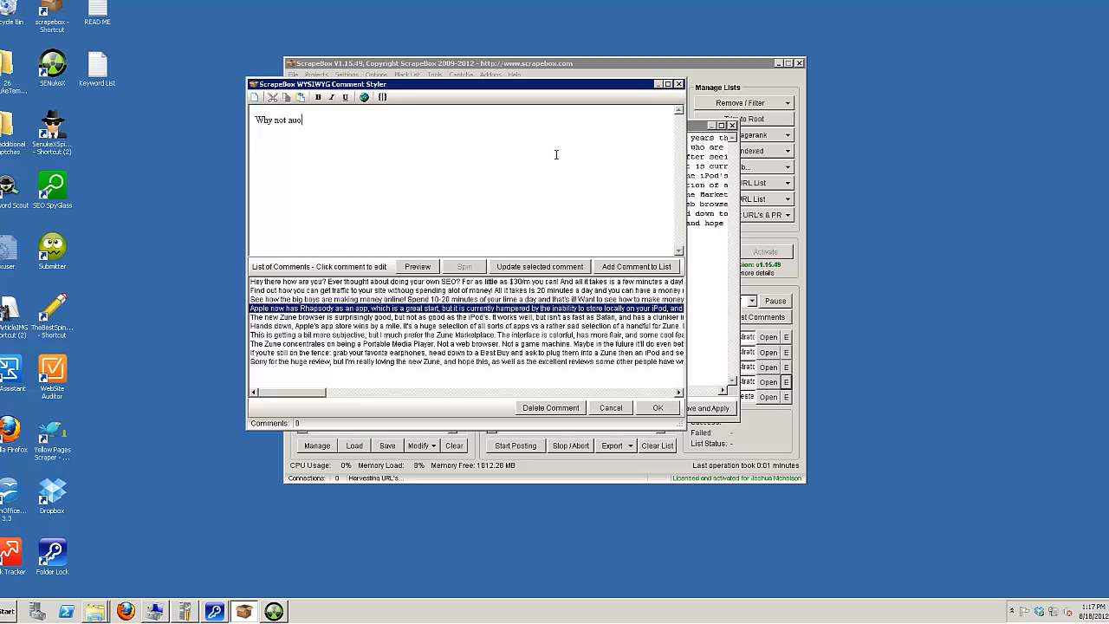
key(BackSpace)
text(tomate your SEO? With SEnuke you can ma)
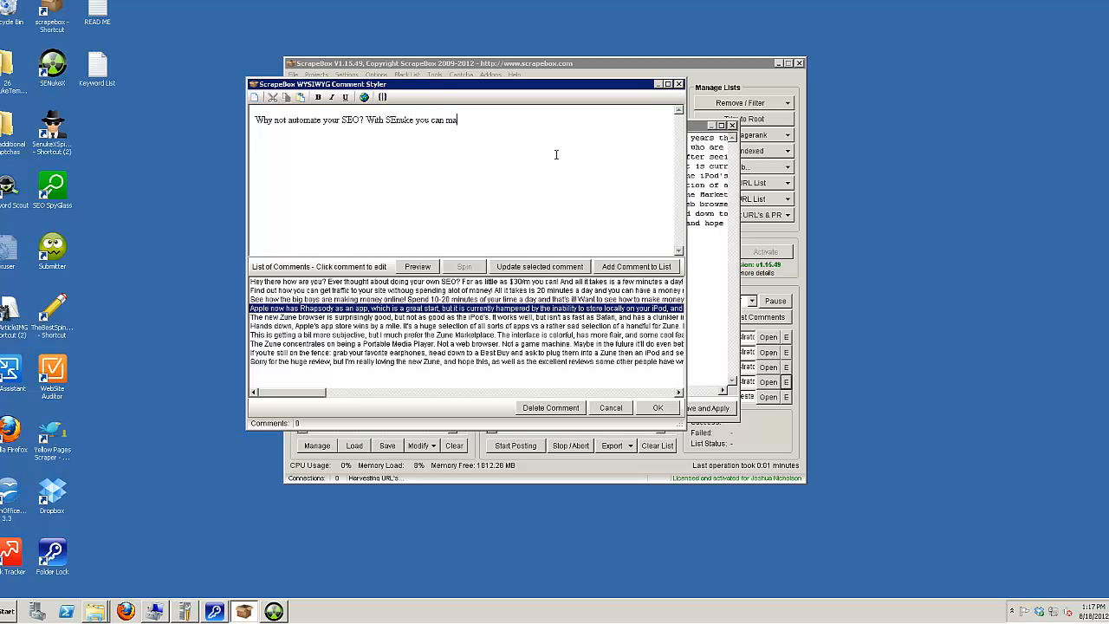
text(ke your SEO look so natural that nobody)
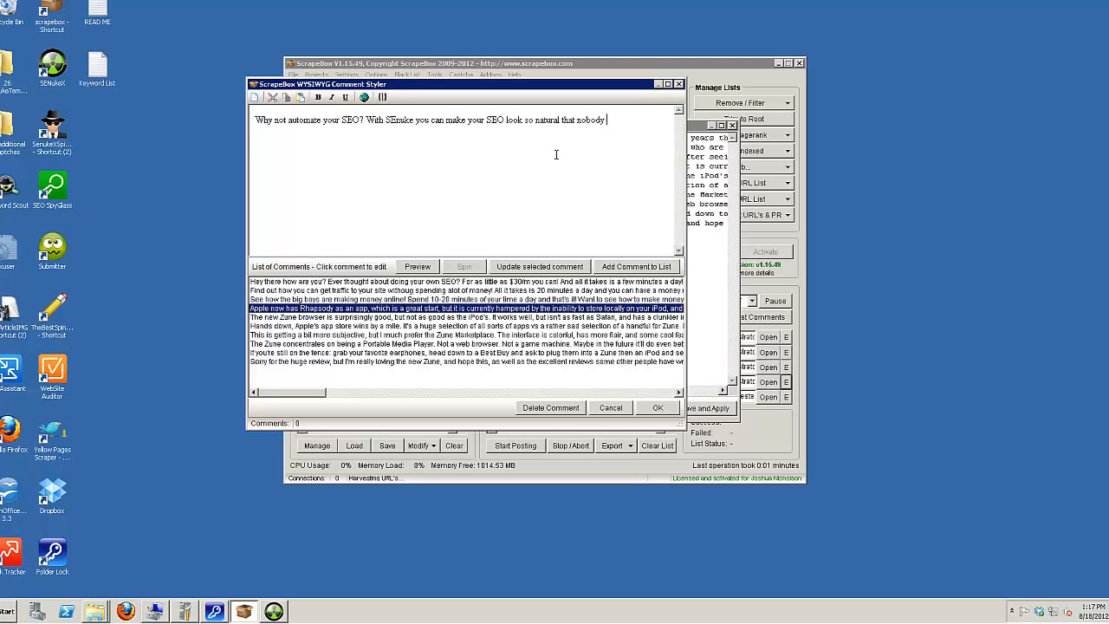
key(BackSpace)
key(BackSpace)
key(BackSpace)
key(BackSpace)
key(BackSpace)
key(BackSpace)
Step: Continue the fourth comment with "Google can never tell if it is or not! Give it a try for as little as $30/m! Guaranteed results. Extreme SEO Tools"
text(Google can nve)
key(BackSpace)
key(BackSpace)
text(ever tell if it is or not! Give it)
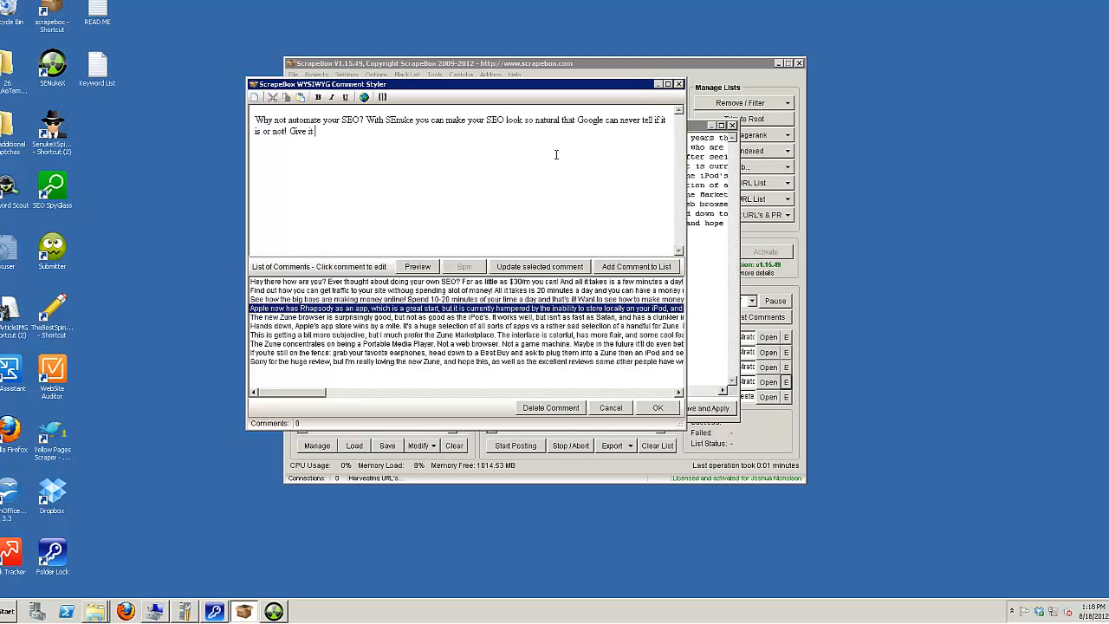
text( a try for as little as $30/m! Guaranteed re)
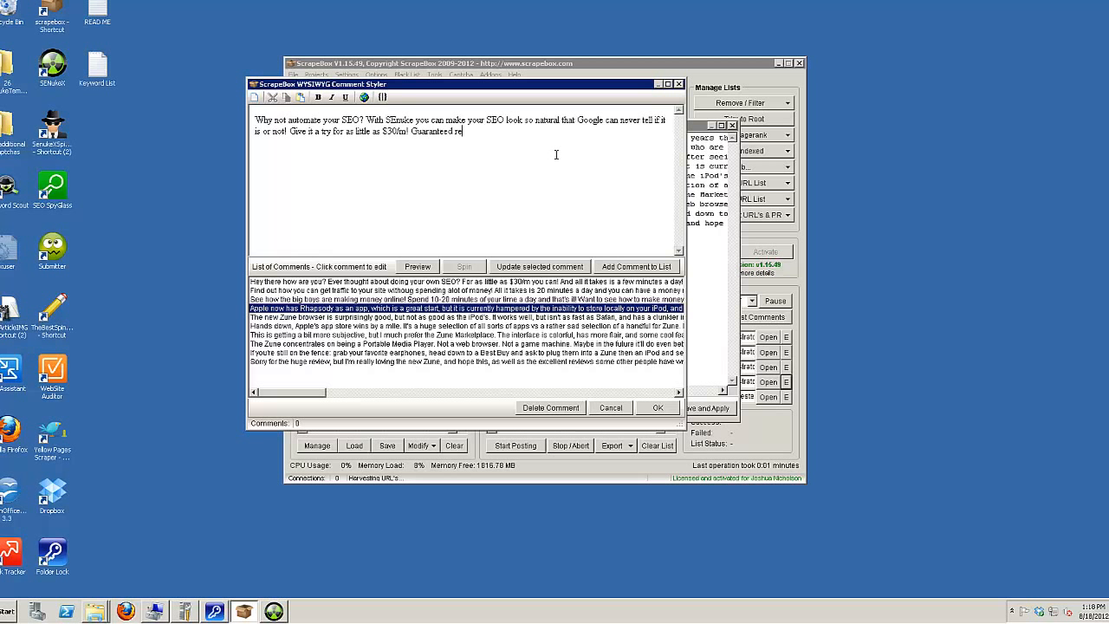
text(sults.)
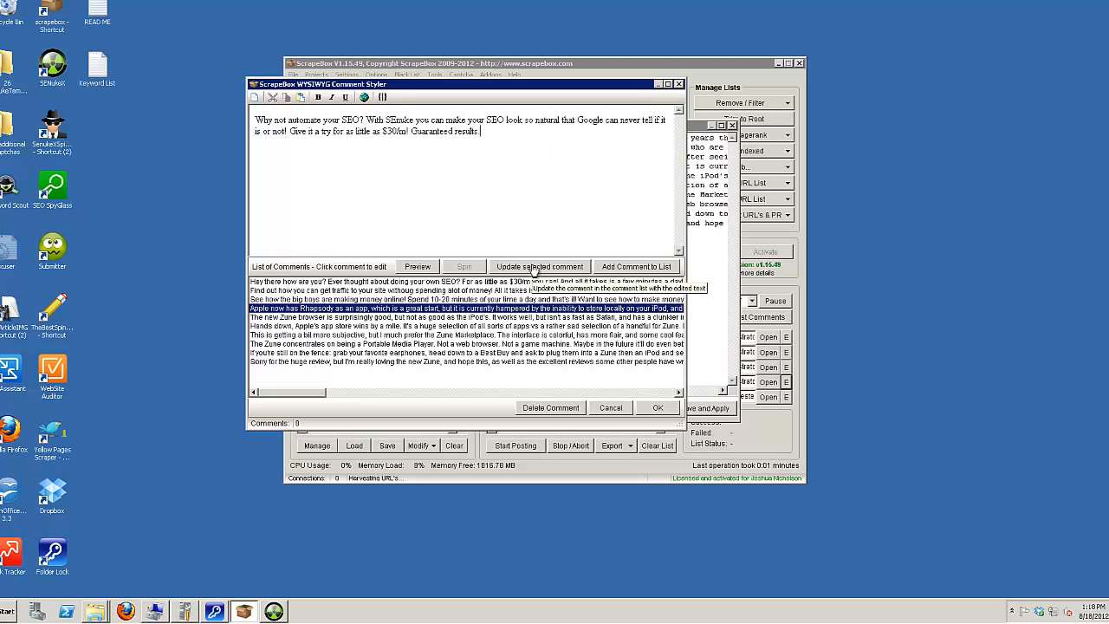
text( Ex)
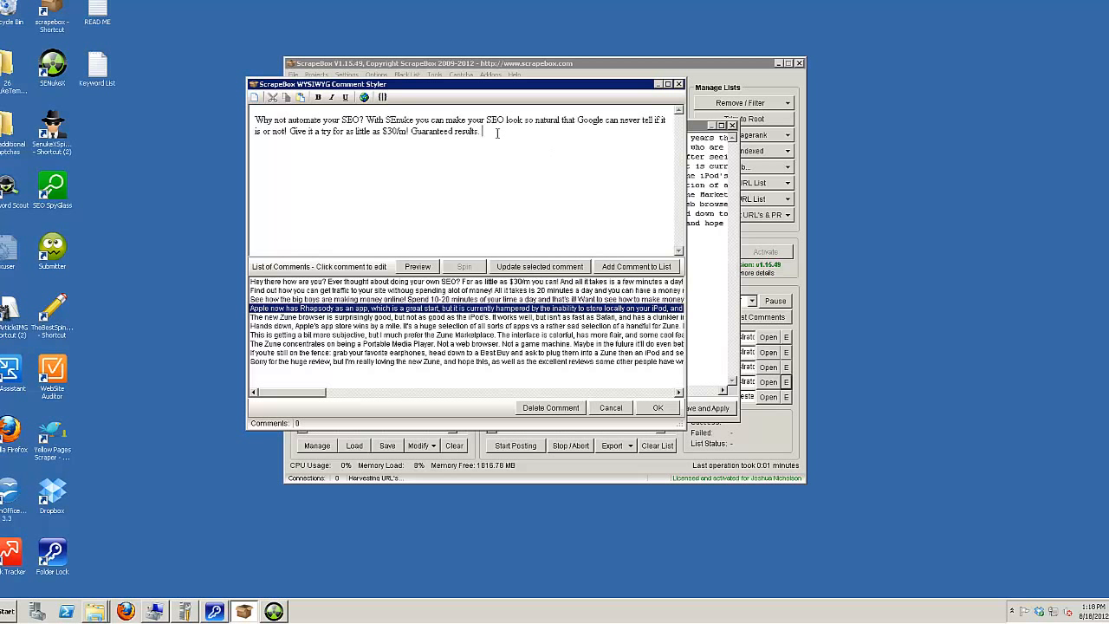
text(treme SEO Tools)
drag(555, 131, 482, 131)
click(363, 97)
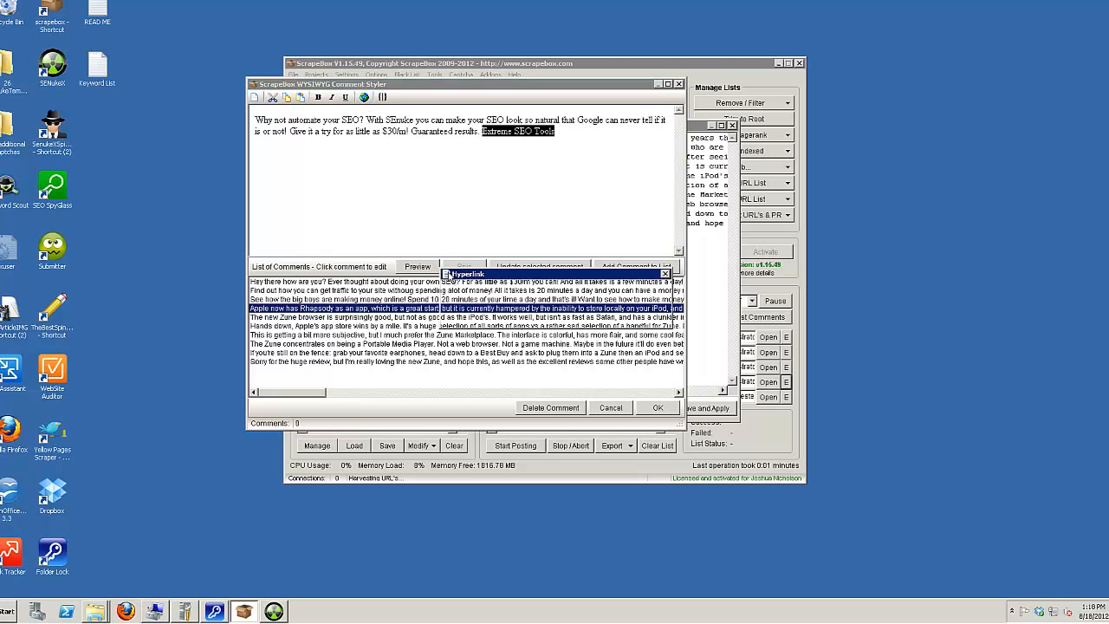
click(524, 312)
text(e)
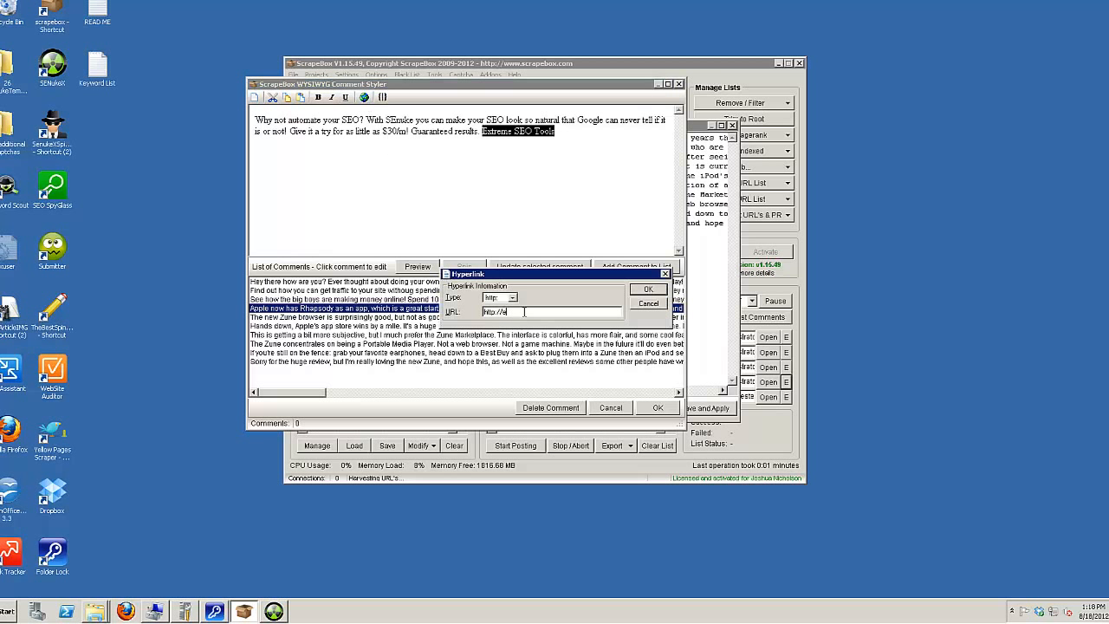
text(xtremeseotools.com)
key(Return)
click(539, 267)
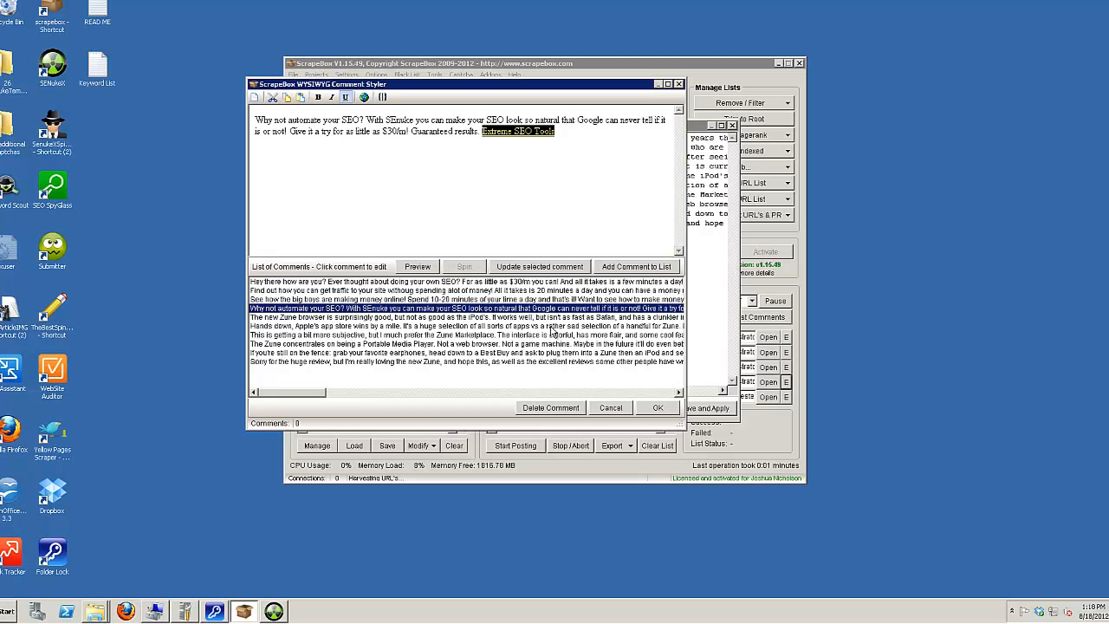
Step: Delete the six leftover Zune and iPod review comments below the four custom ones, and save and apply the comment list
click(549, 318)
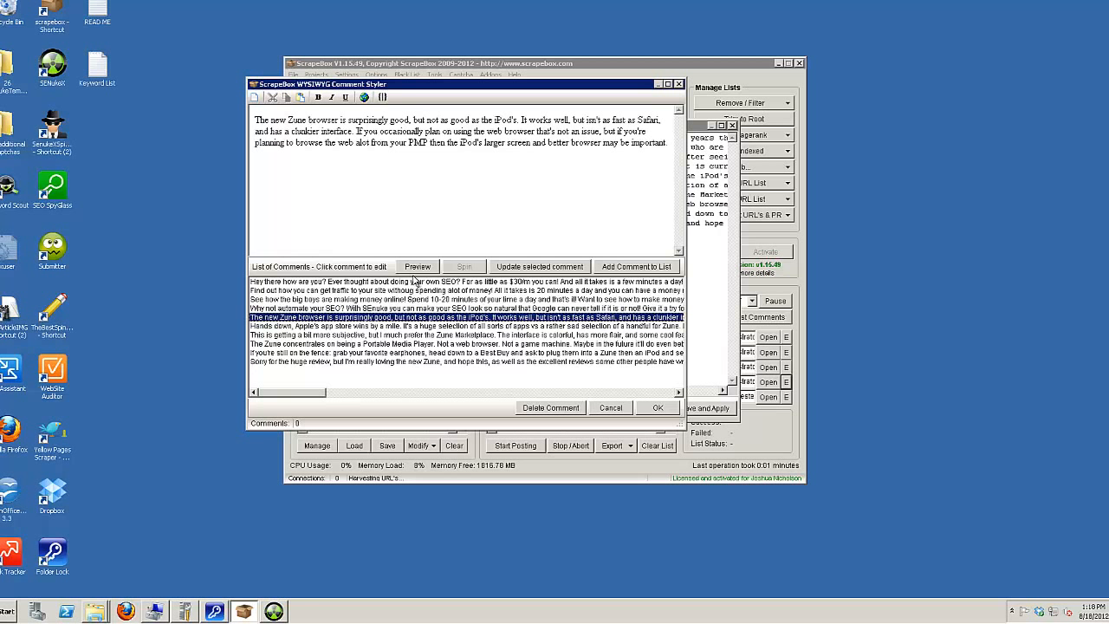
click(528, 408)
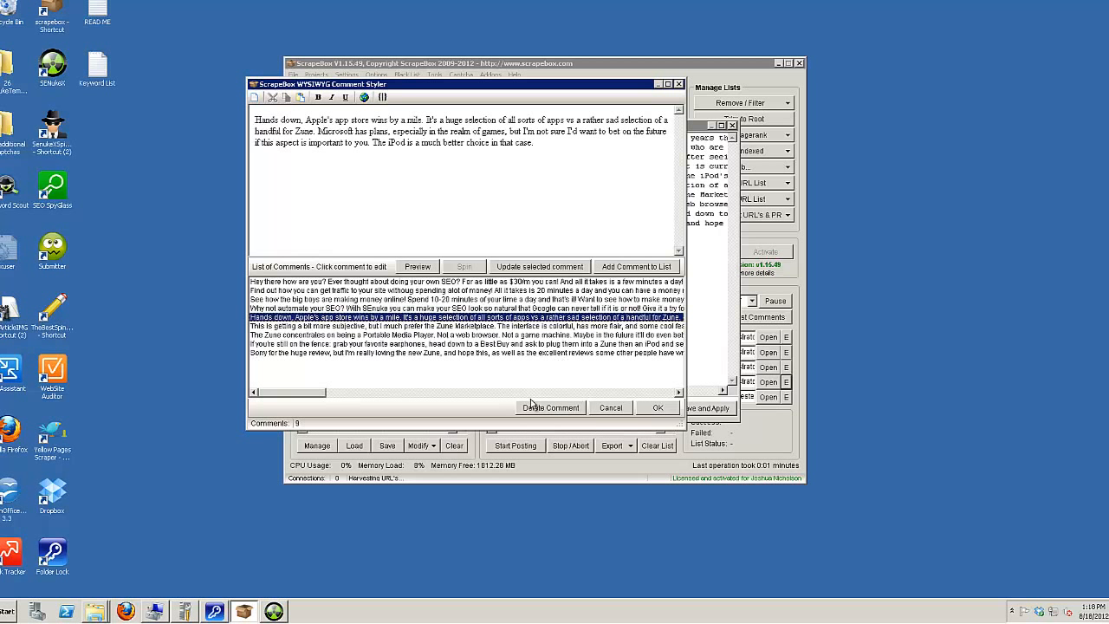
click(531, 407)
click(443, 326)
click(551, 407)
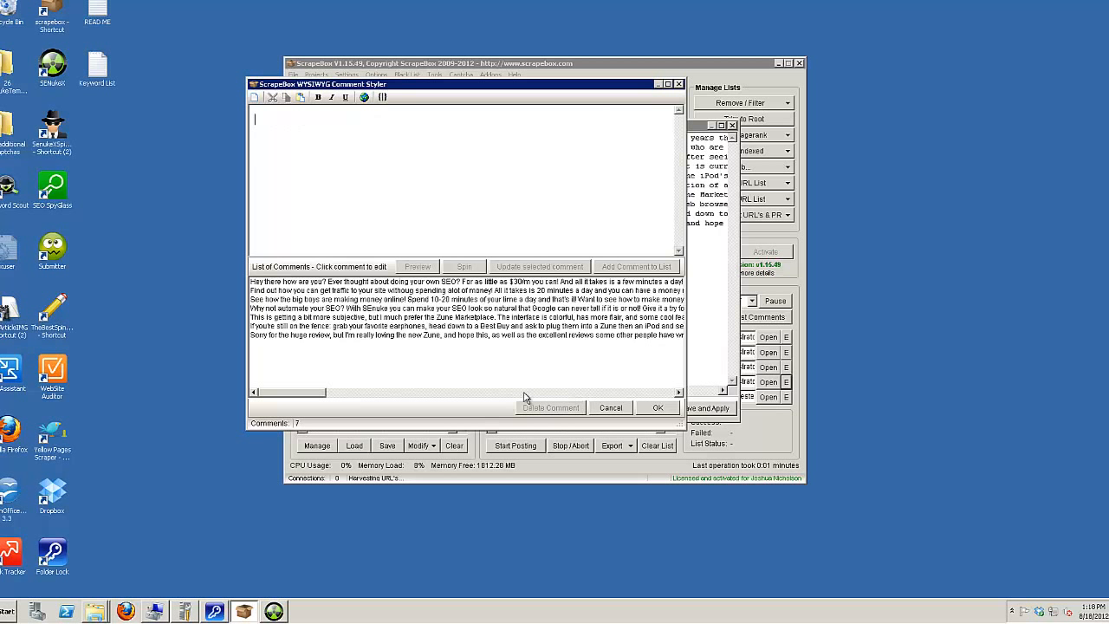
click(477, 335)
click(550, 409)
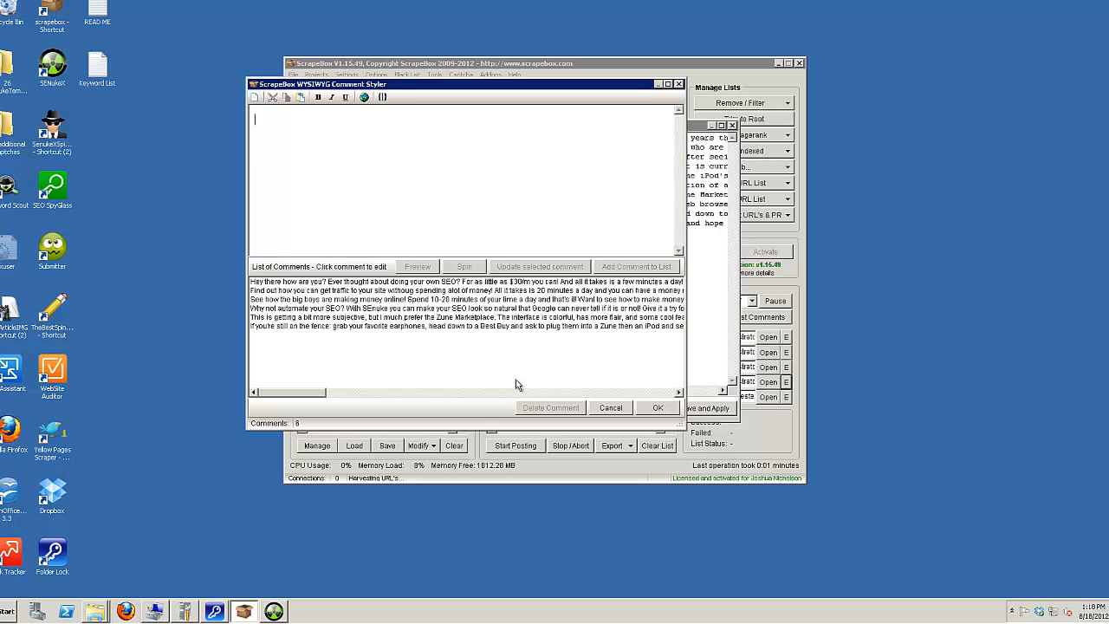
click(460, 329)
key(Delete)
click(460, 317)
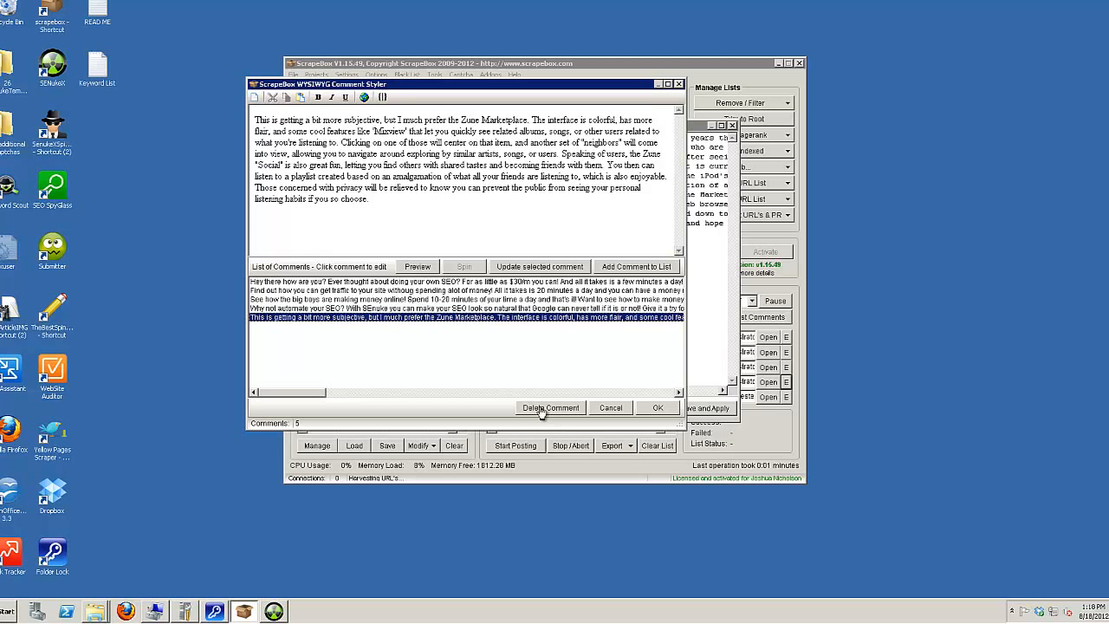
click(541, 409)
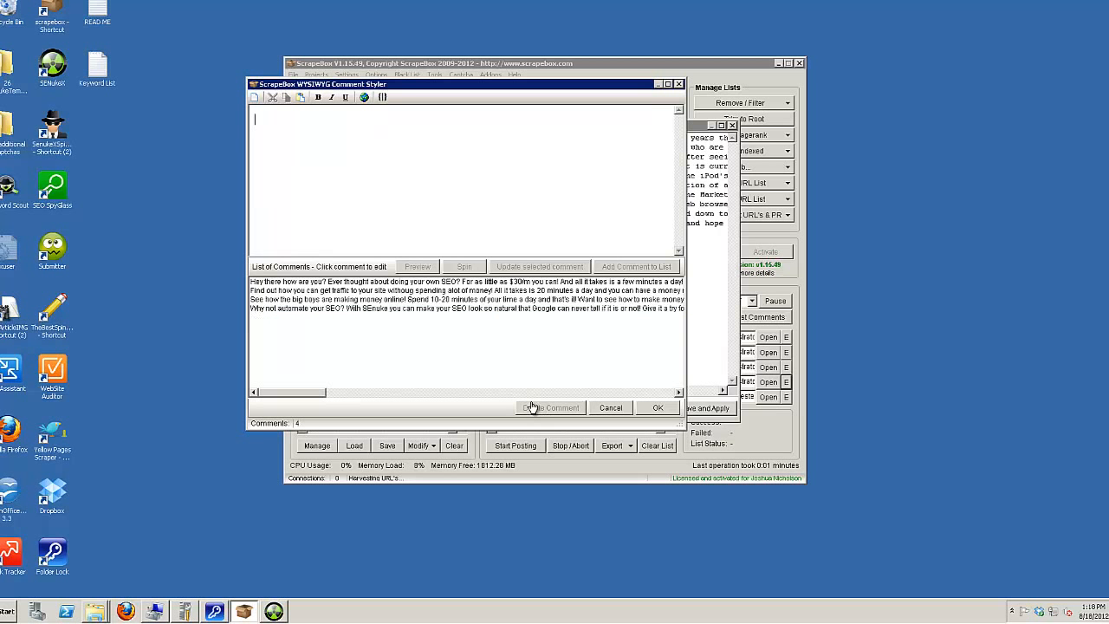
click(664, 409)
click(700, 409)
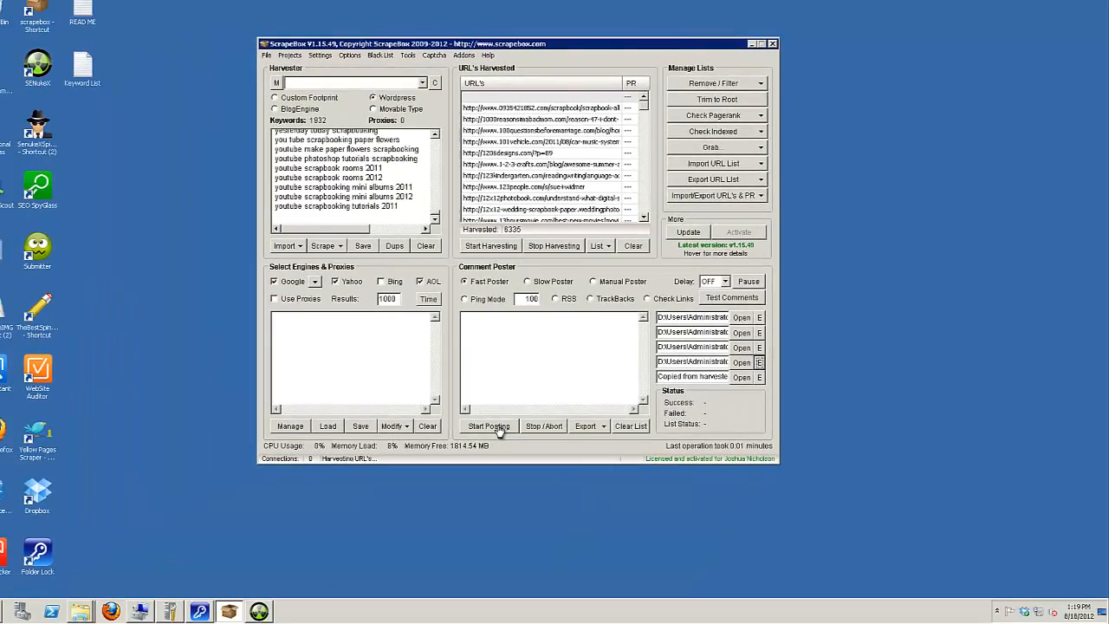
Step: Start fast posting the comments to the harvested URLs, accepting the filtered-files notice, and return to the local desktop
click(205, 620)
click(489, 426)
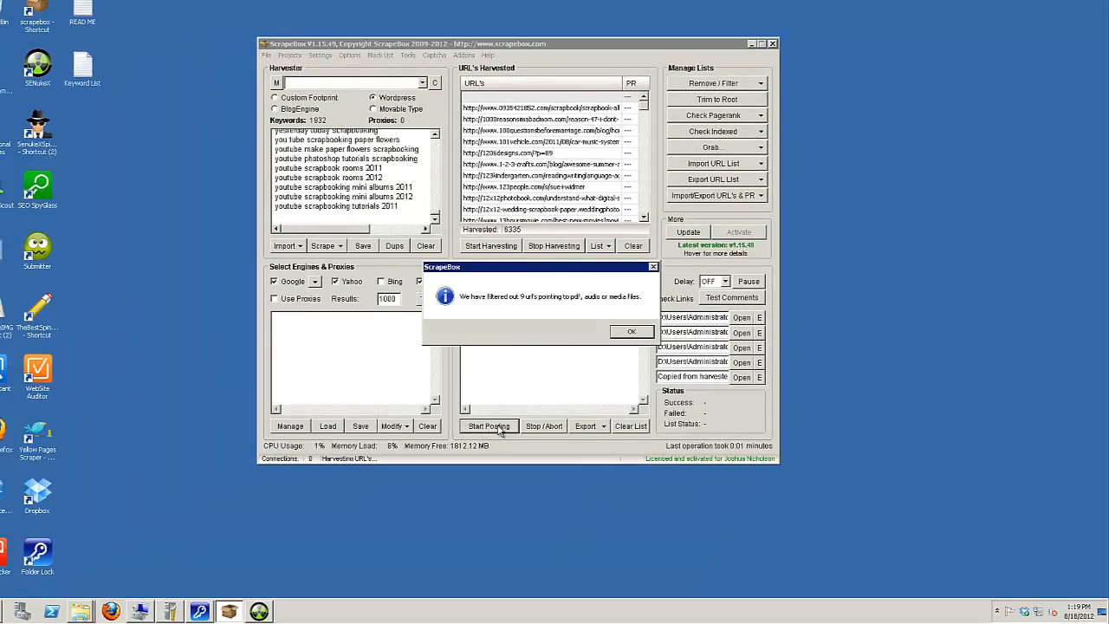
click(631, 335)
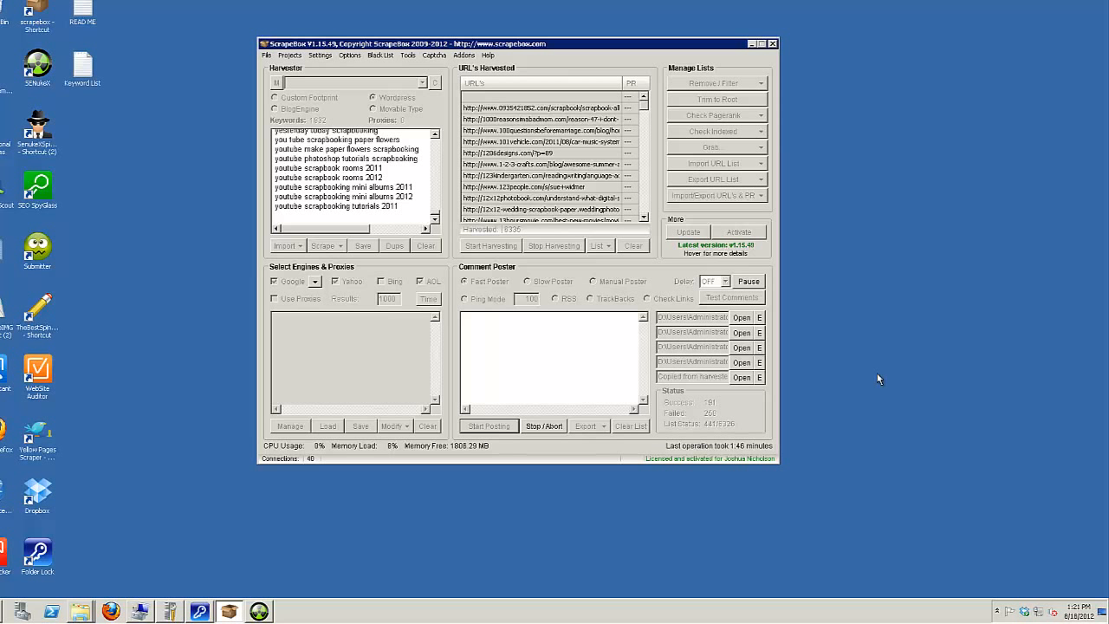
click(752, 2)
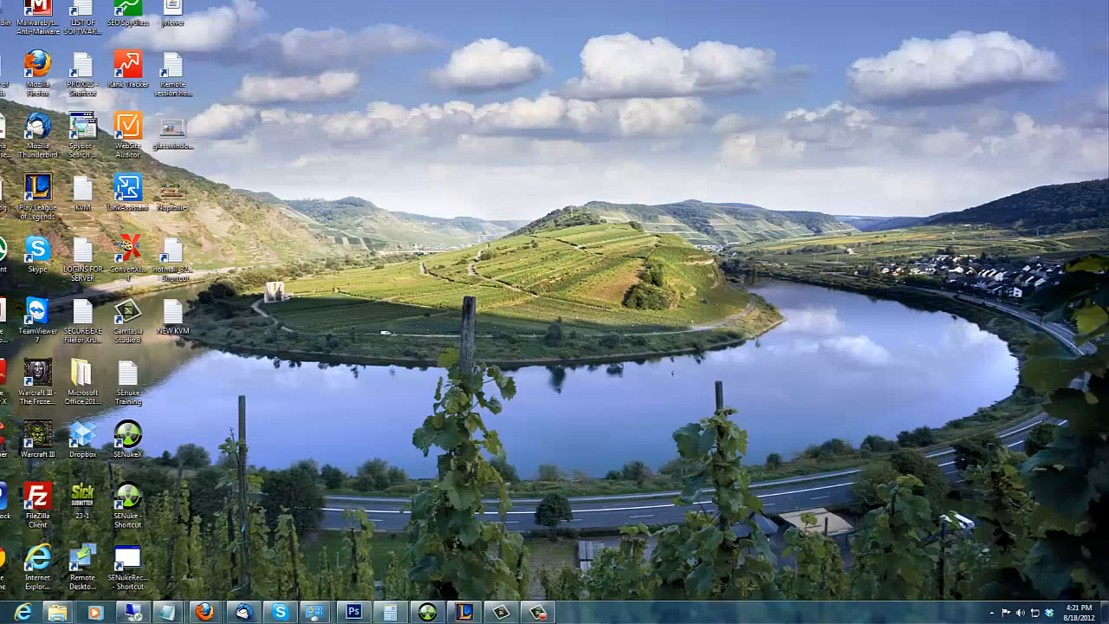